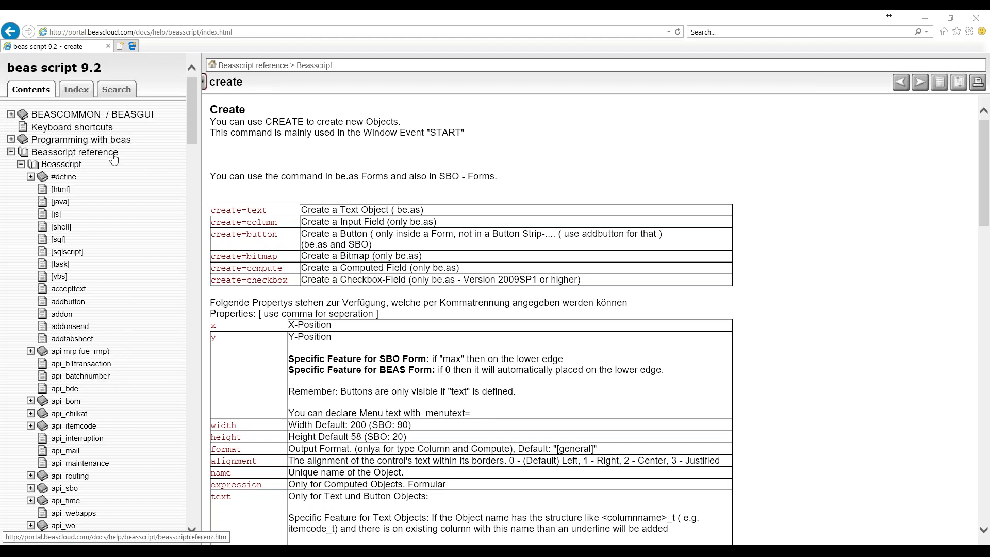
- Scroll to the create command in the Properties table and highlight its create=text entry
scroll(196, 157, down, 3)
scroll(196, 185, down, 12)
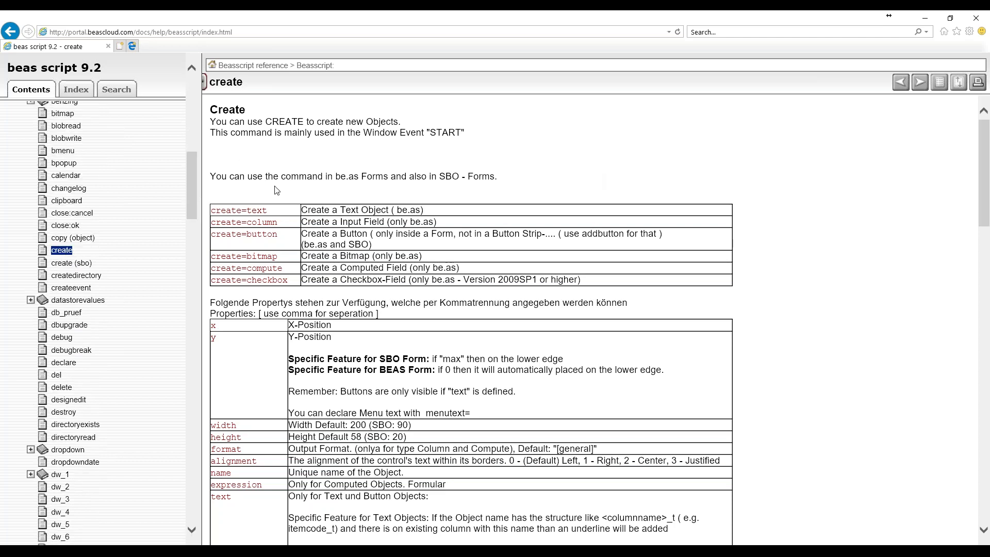
double_click(215, 212)
drag(251, 212, 265, 213)
click(277, 234)
- Read down the create reference to Example 5, a button and menu entry with click events
scroll(464, 229, down, 4)
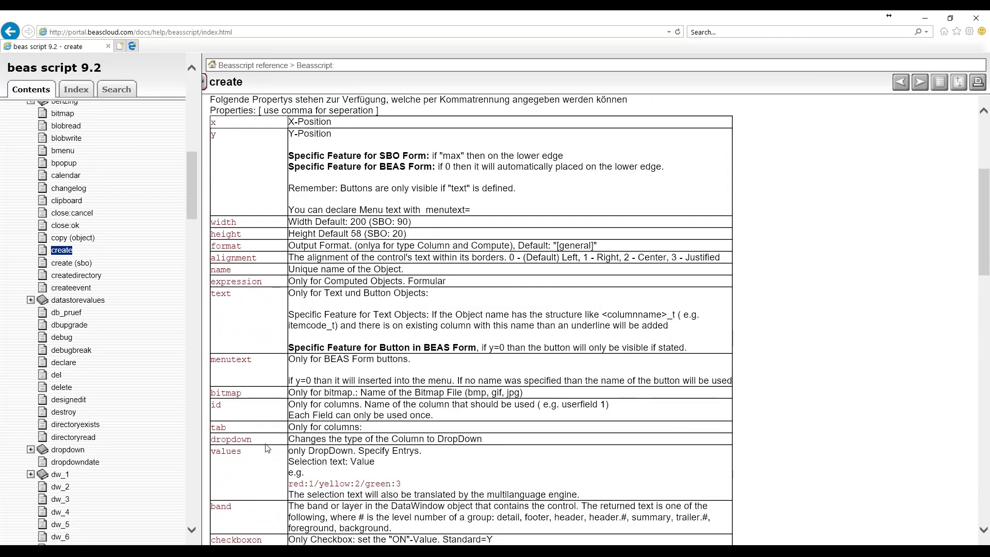
scroll(267, 448, up, 2)
scroll(267, 448, down, 10)
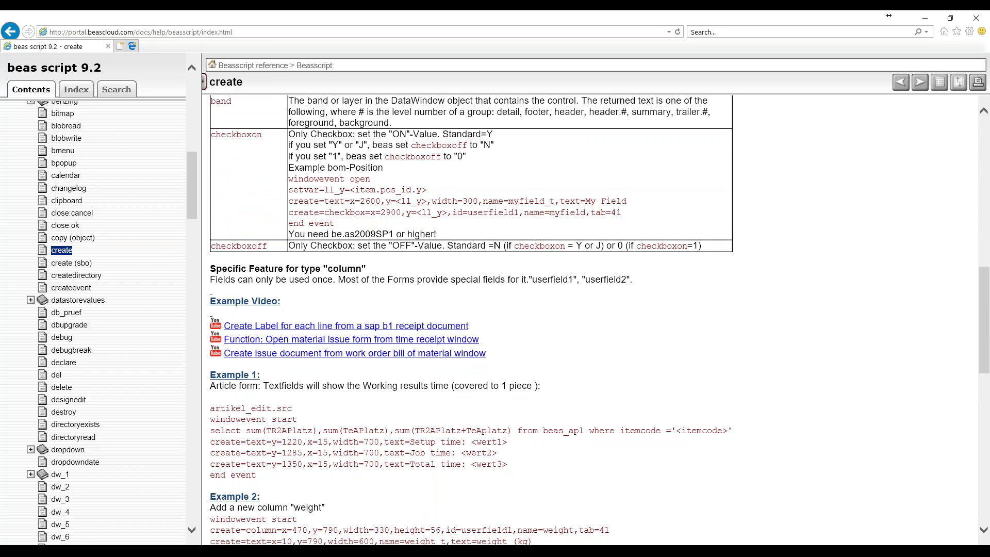
scroll(700, 378, down, 4)
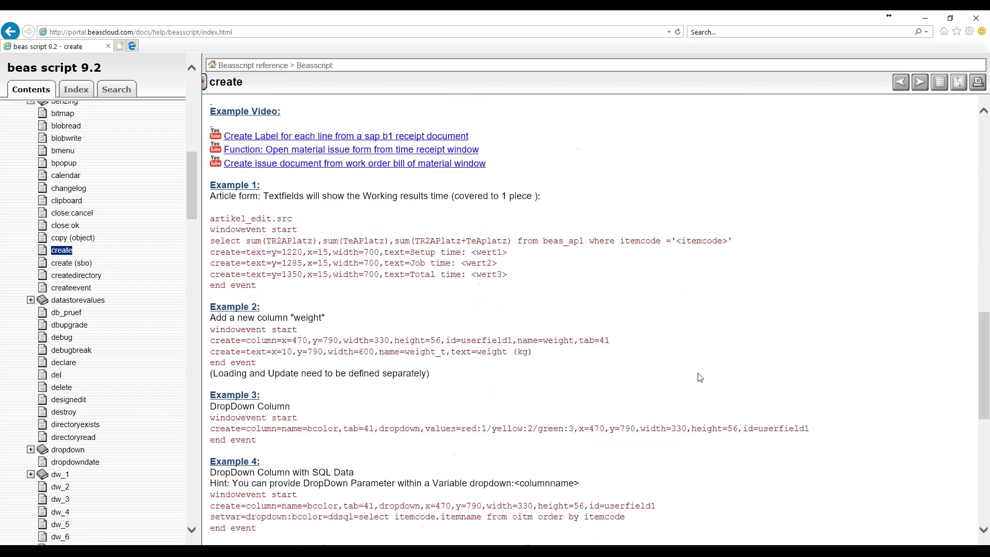
scroll(700, 378, down, 1)
scroll(700, 378, up, 3)
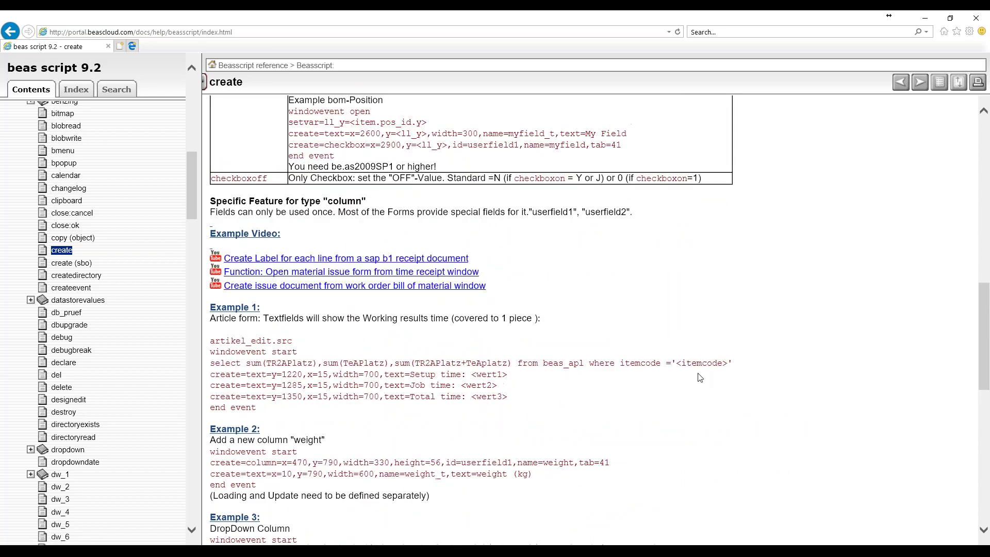
scroll(294, 239, down, 4)
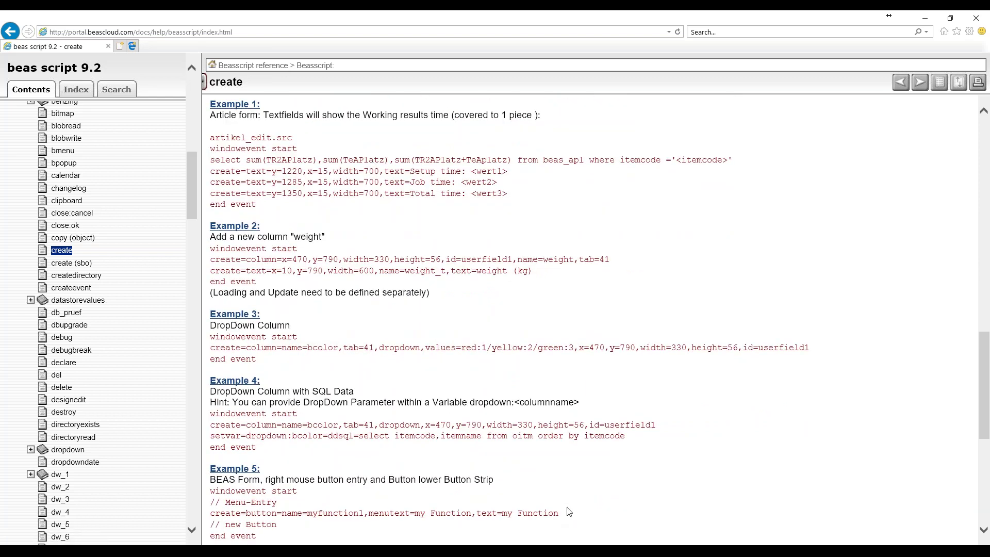
scroll(563, 458, down, 3)
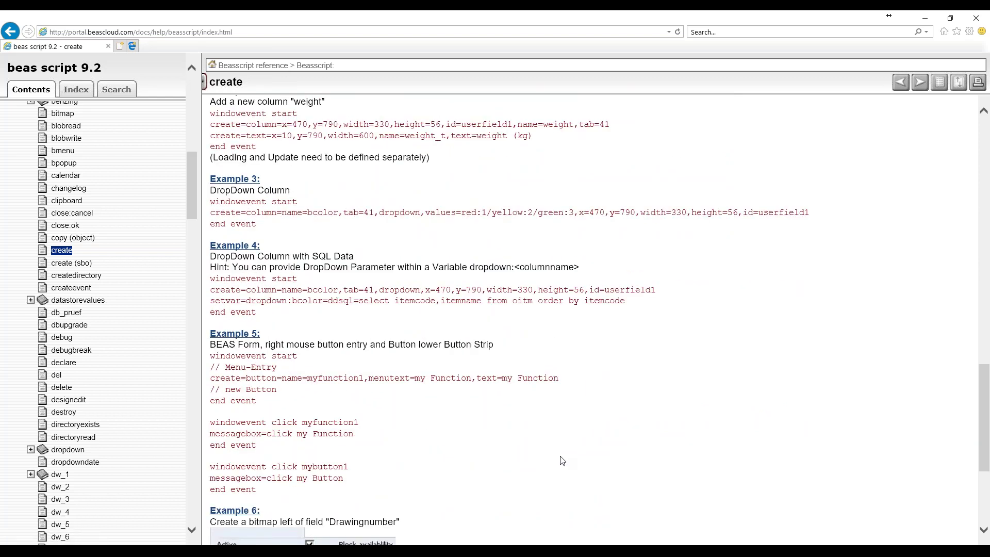
scroll(515, 459, down, 3)
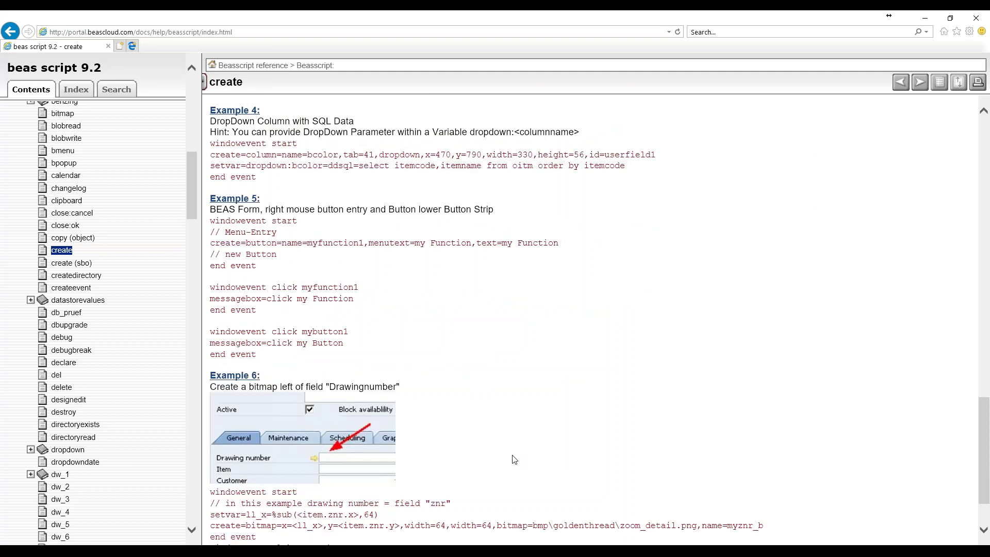
scroll(493, 458, up, 3)
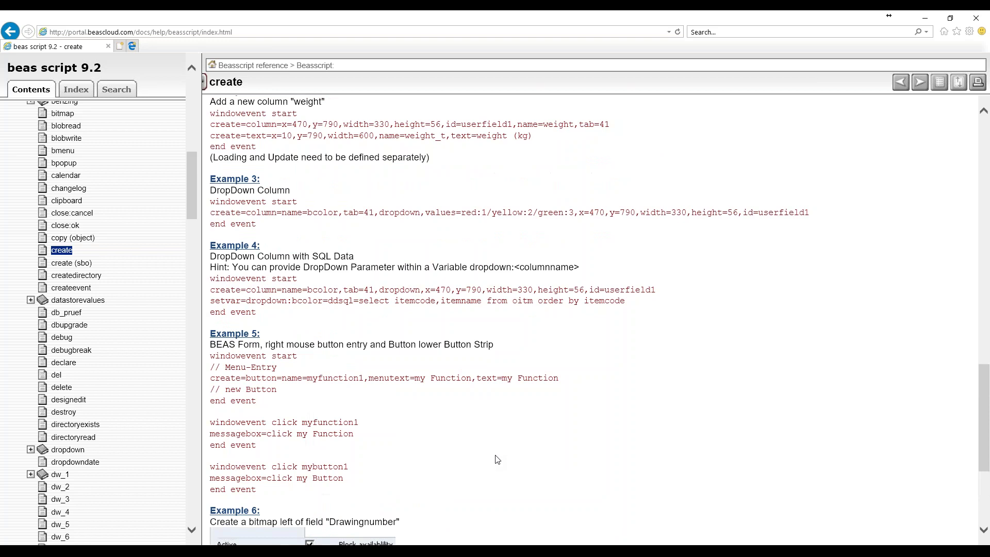
key(alt+Tab)
- Minimize the help browser and unlock SAP Business One by entering the user's password
click(926, 19)
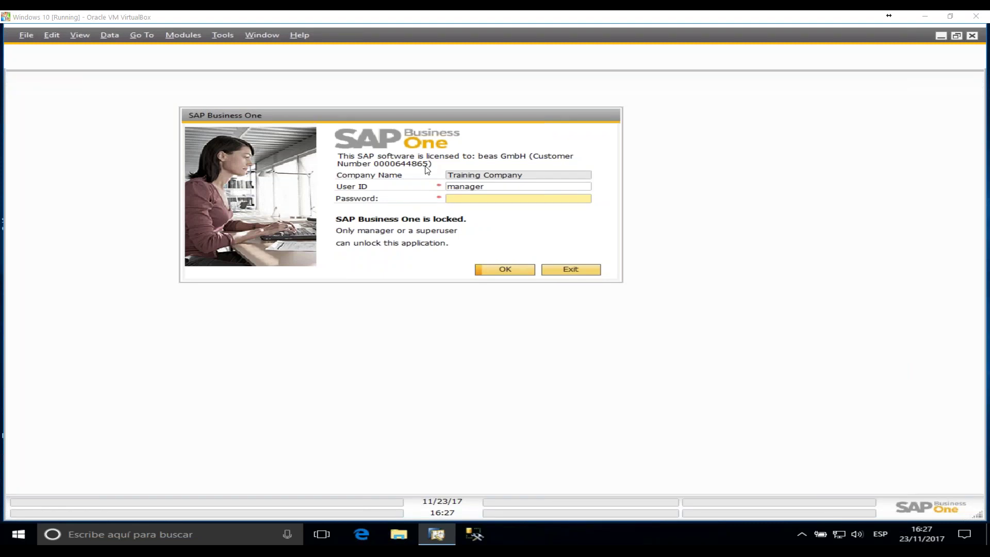
drag(519, 114, 543, 158)
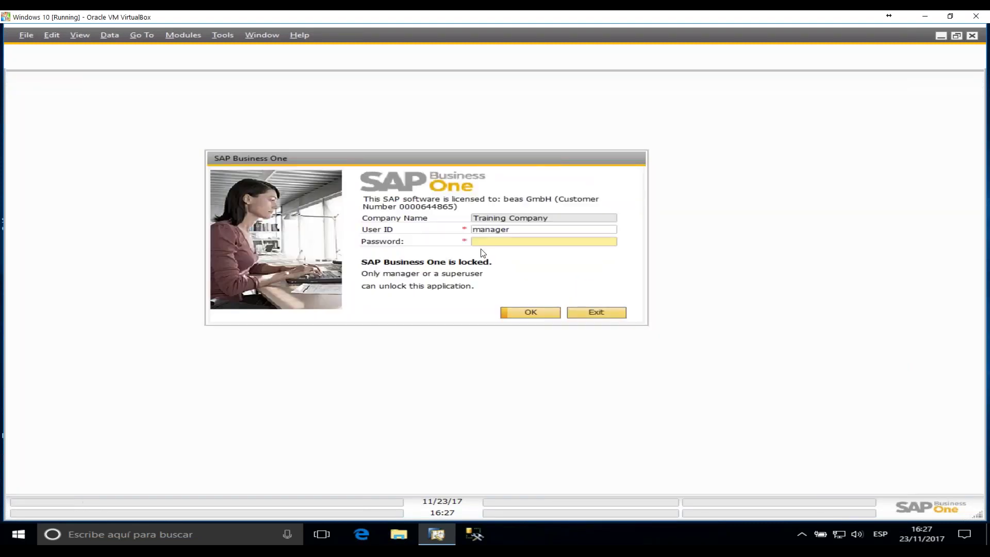
text(manager)
key(Return)
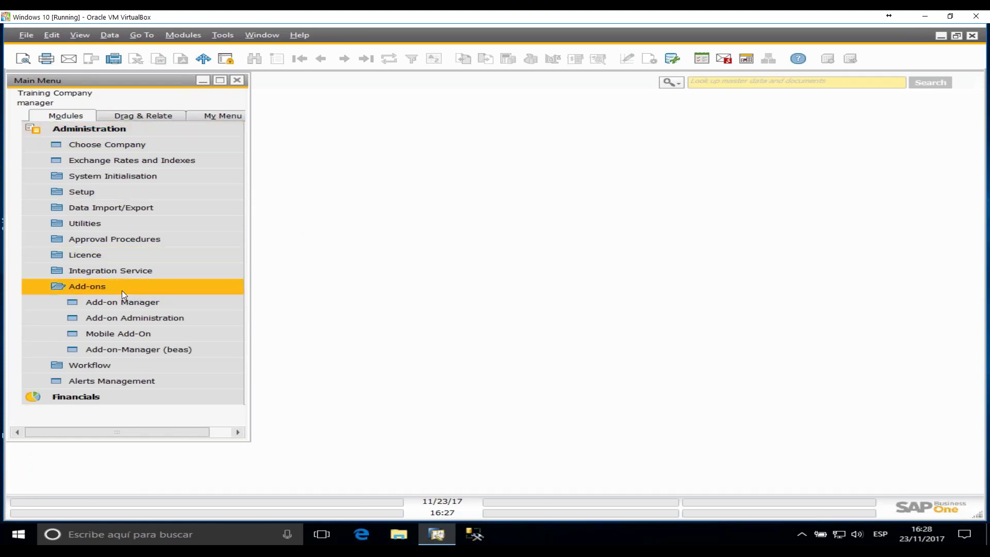
- In Add-on-Manager (beas), expand Customer-Specification and open the beasscriptbasic Customized Windows directory
click(133, 351)
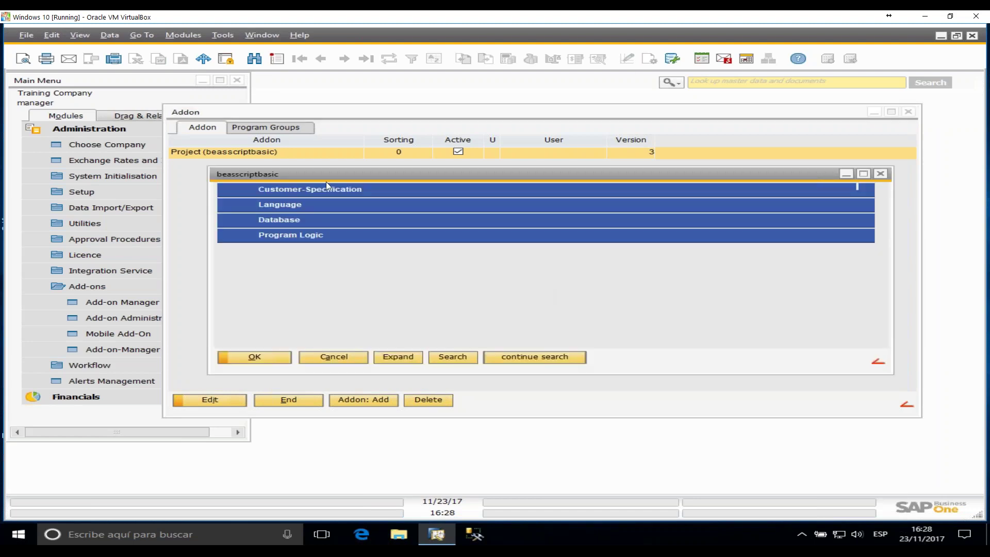
click(333, 189)
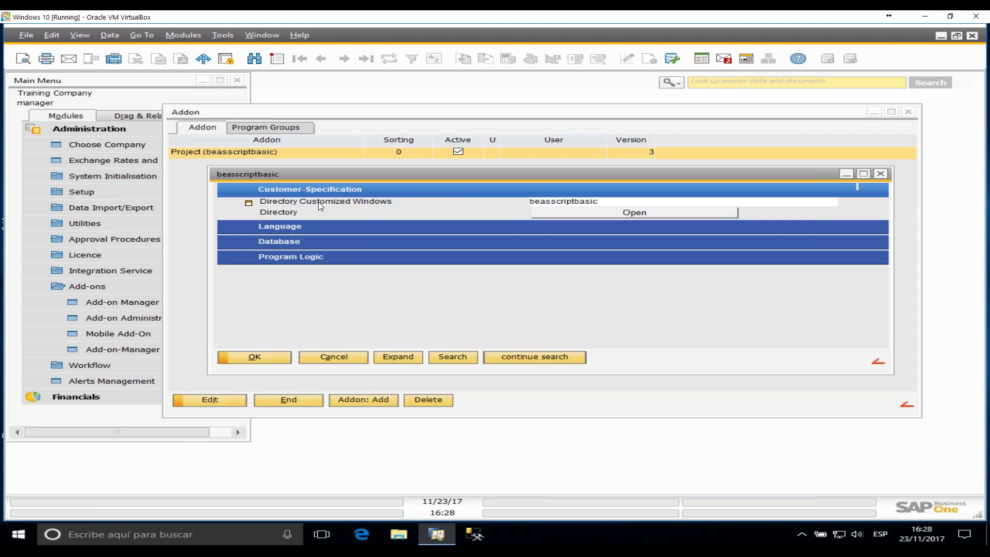
click(649, 204)
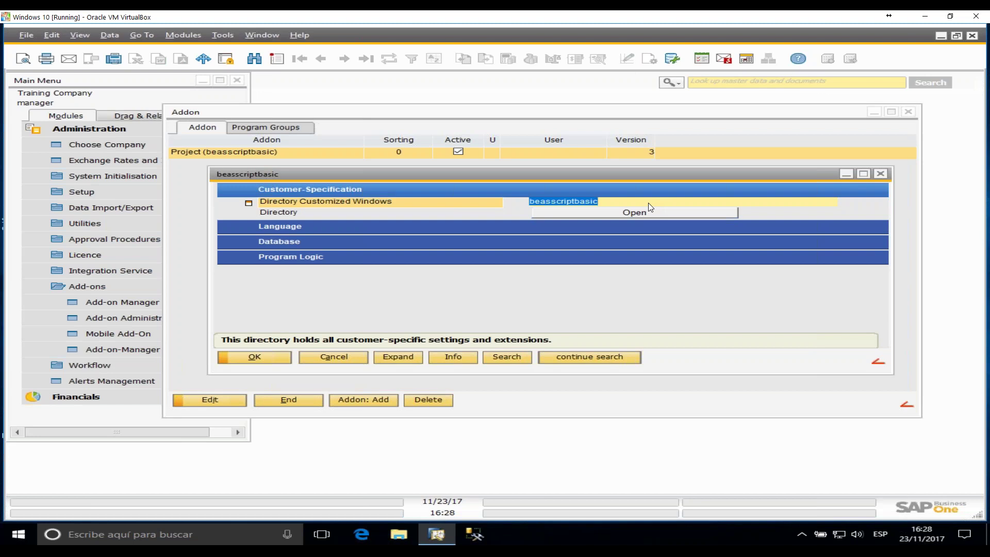
click(626, 215)
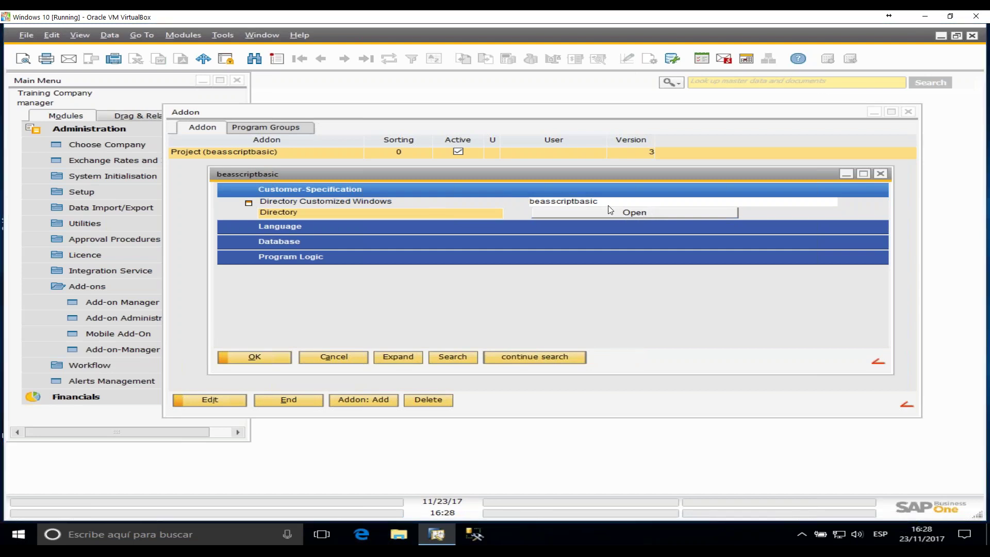
click(638, 211)
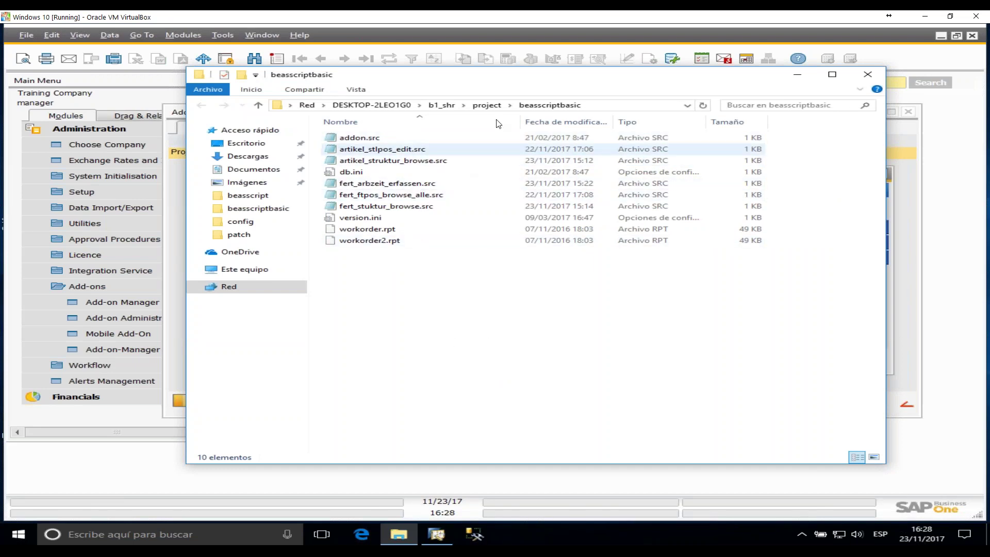
- Go up to the project folder, reopen beasscriptbasic, then close the Explorer window
click(487, 105)
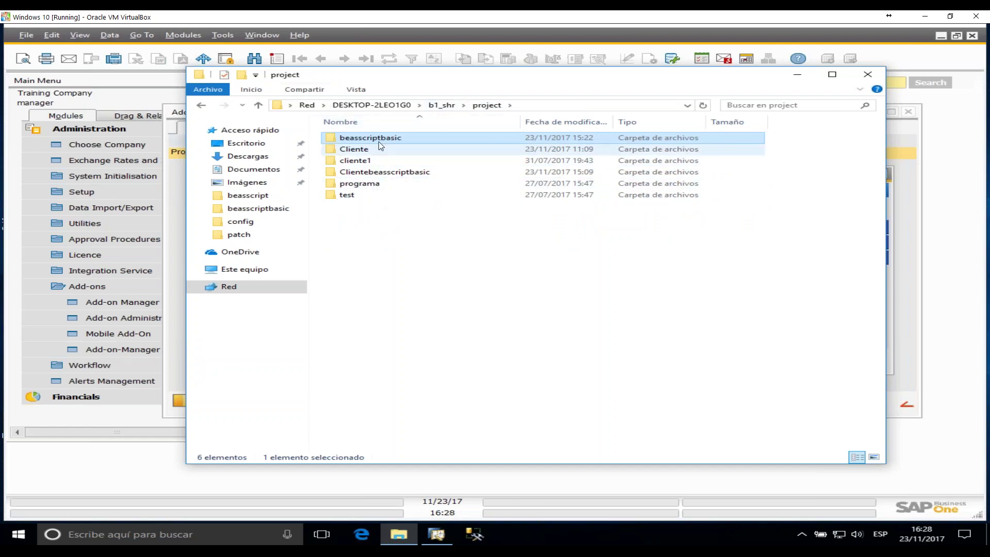
double_click(393, 138)
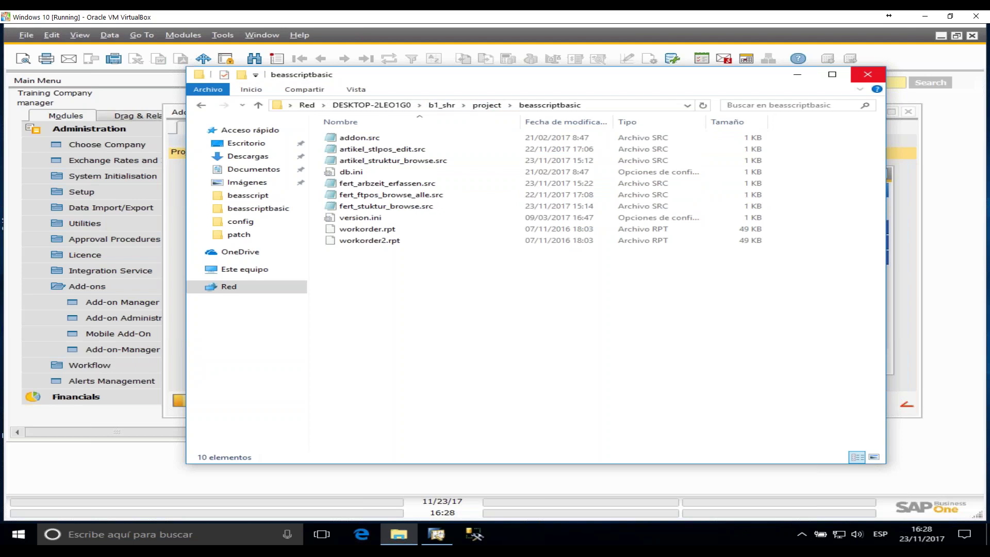
click(868, 74)
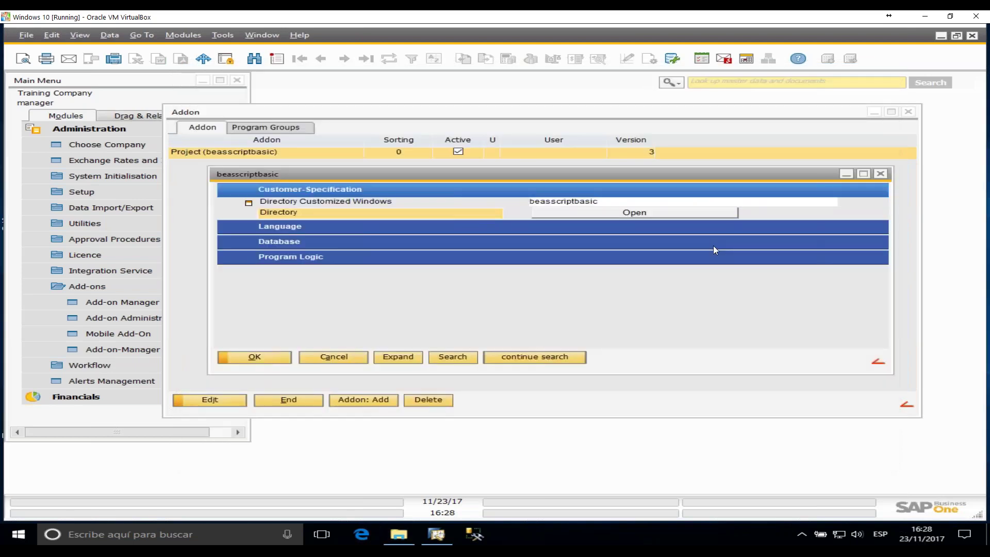
click(582, 201)
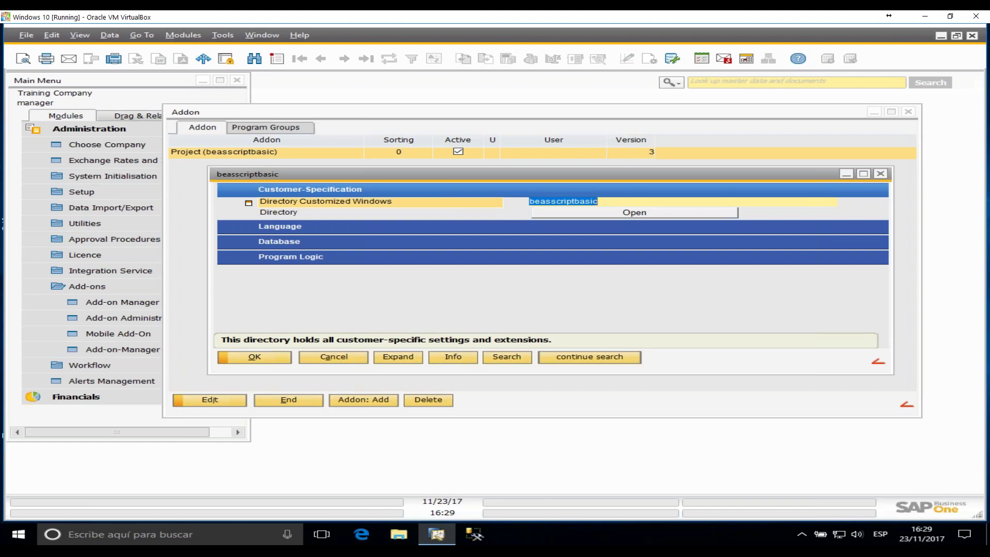
- Close the beasscriptbasic settings window and then the Addon window
click(881, 174)
click(909, 111)
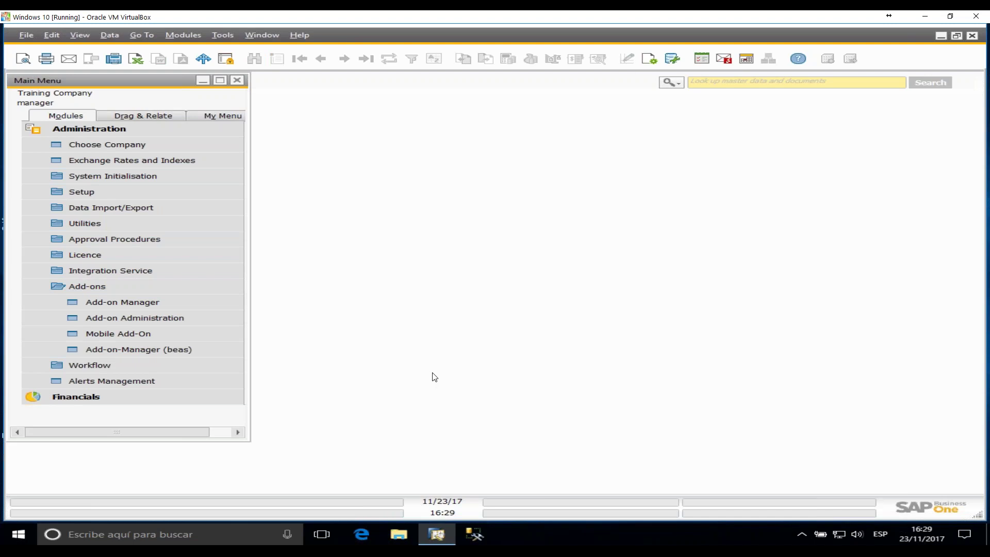
- Collapse Add-ons and Administration, then expand Stock Management to reach the Item report
click(118, 290)
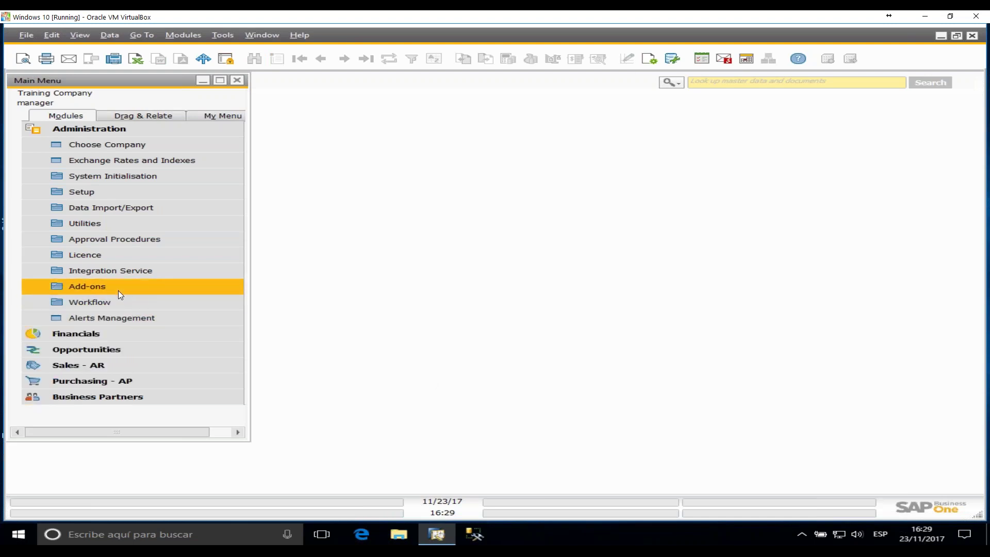
click(122, 132)
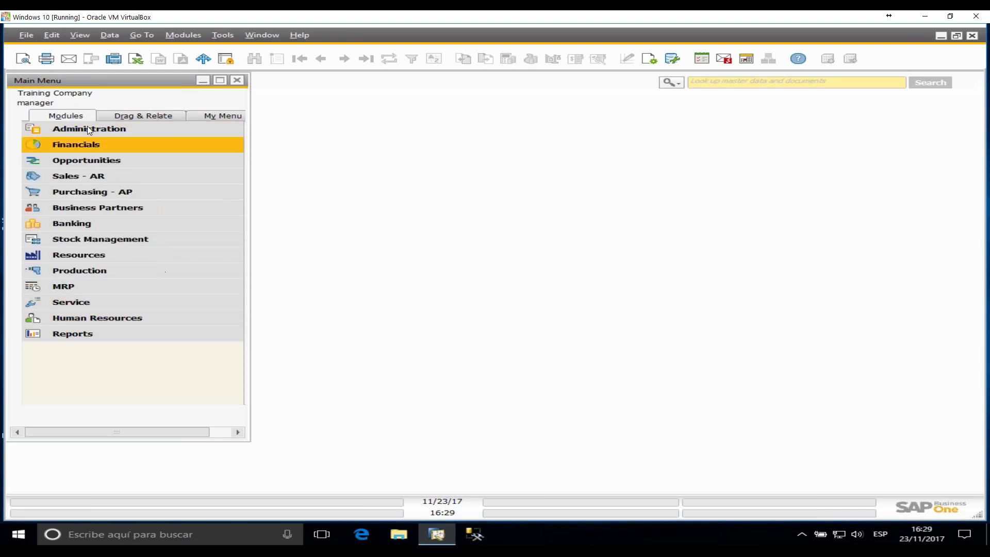
click(118, 245)
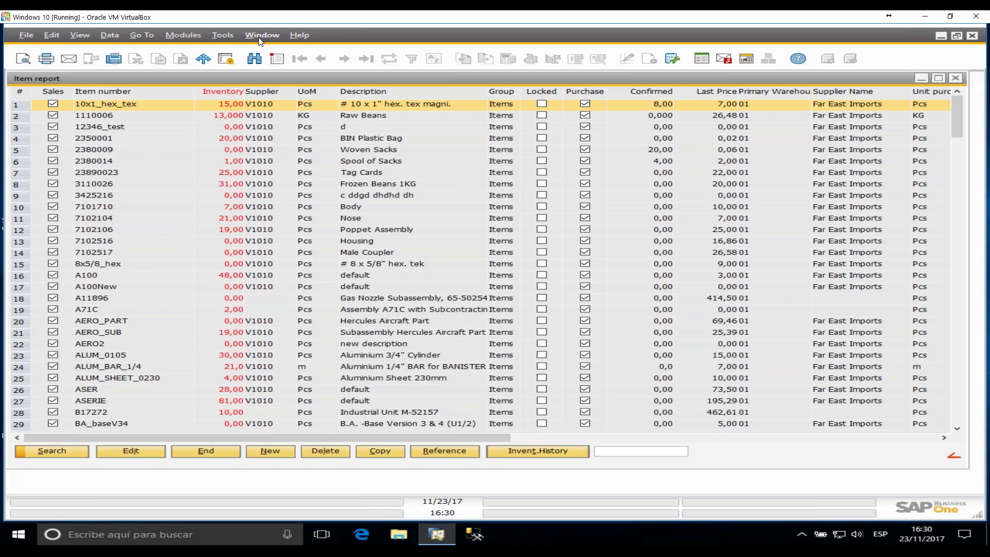
- Use Tools > Extension for Clients to load artikel_browse.src in the Beas Editor
click(227, 36)
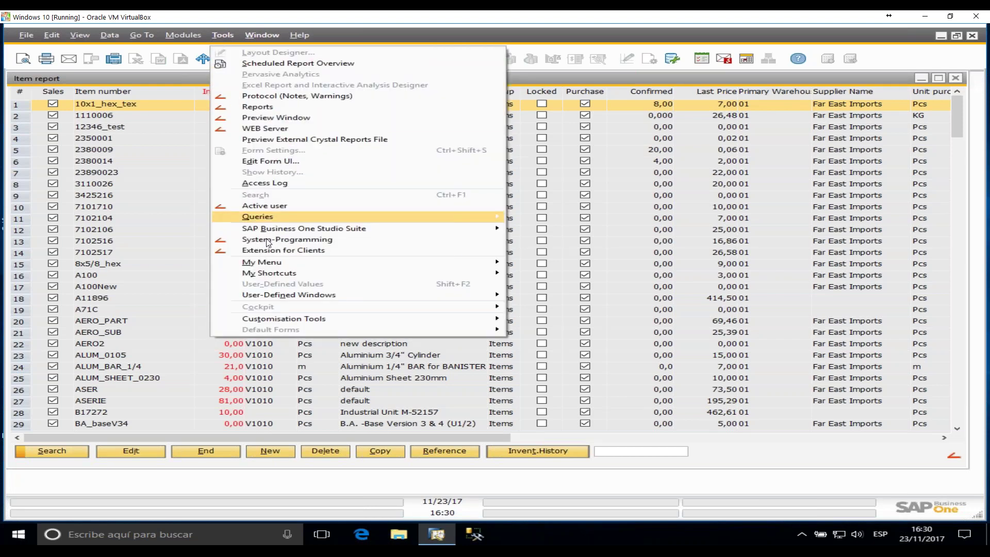
click(261, 249)
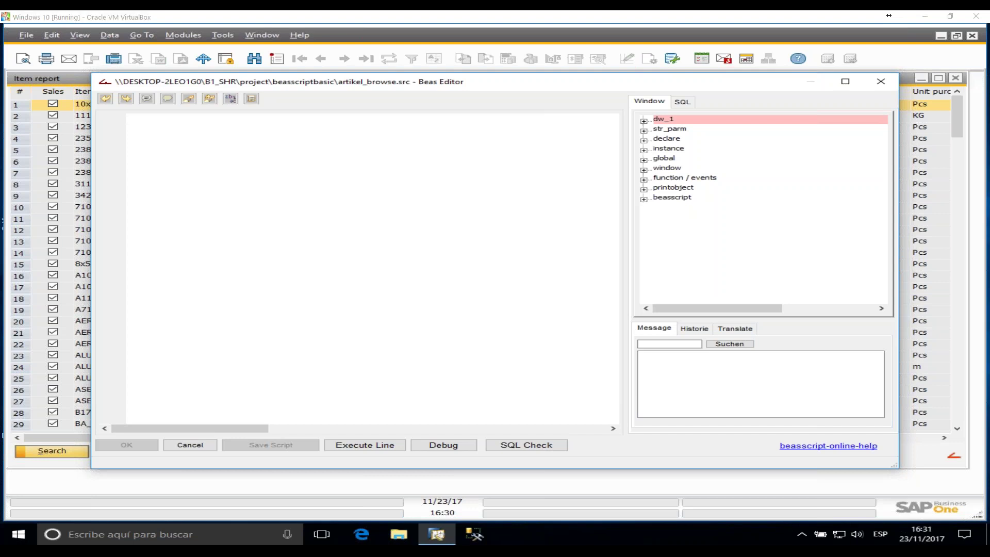
- Paste the windowevent postopen script with message=Hello word and remove the extra space
click(240, 199)
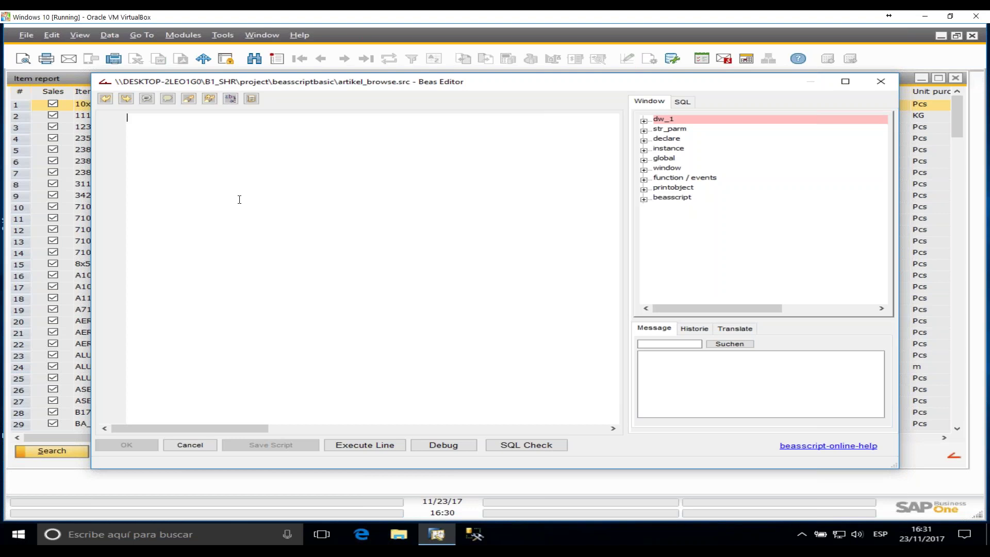
text(windowevent postopen 	message=Hello word end event)
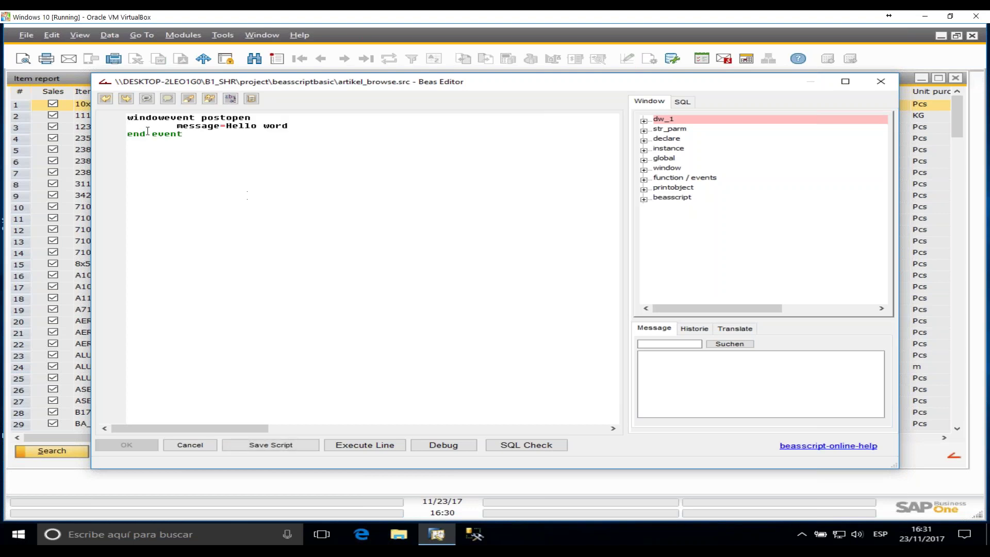
drag(145, 117, 207, 118)
double_click(223, 118)
drag(183, 134, 120, 133)
click(211, 176)
text(|)
key(BackSpace)
key(BackSpace)
scroll(379, 304, up, 3)
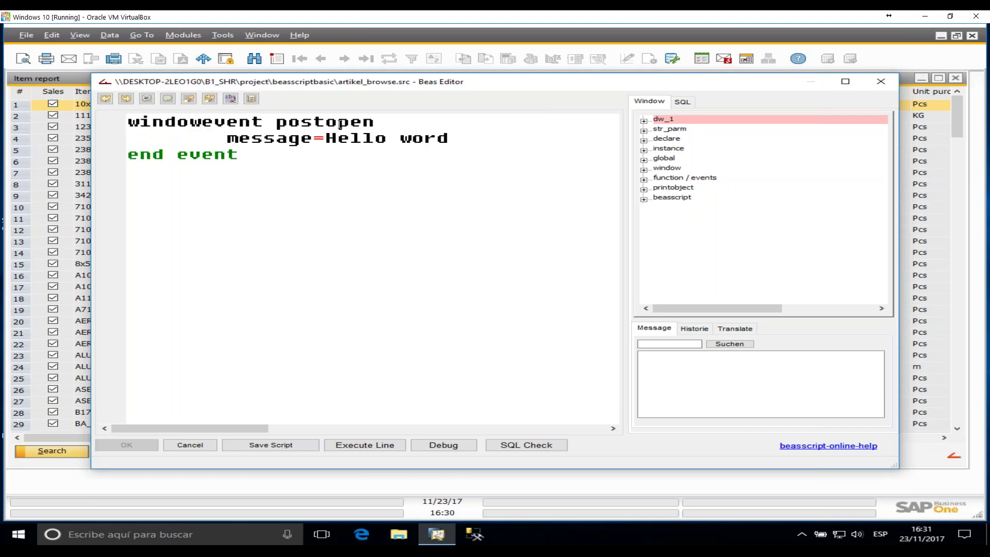
drag(249, 137, 321, 149)
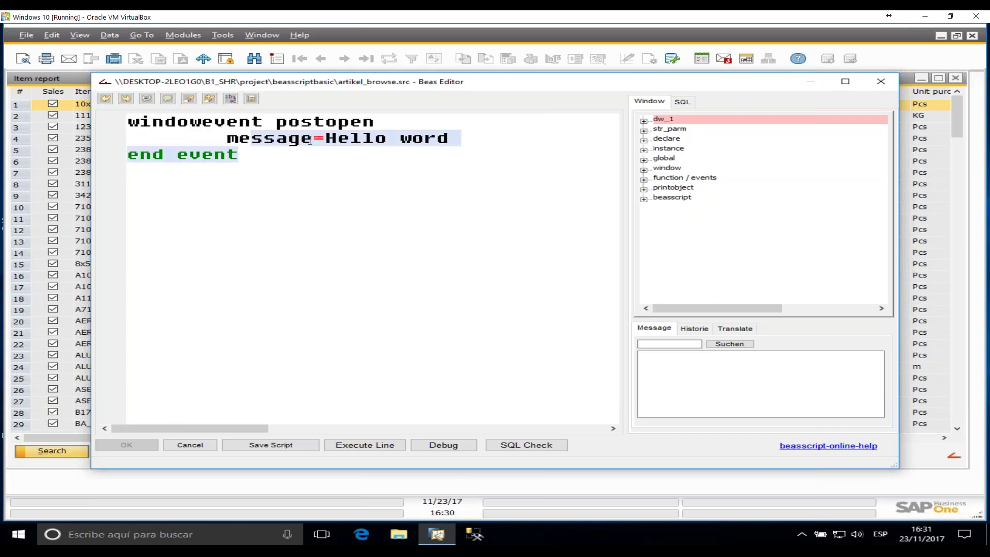
click(290, 138)
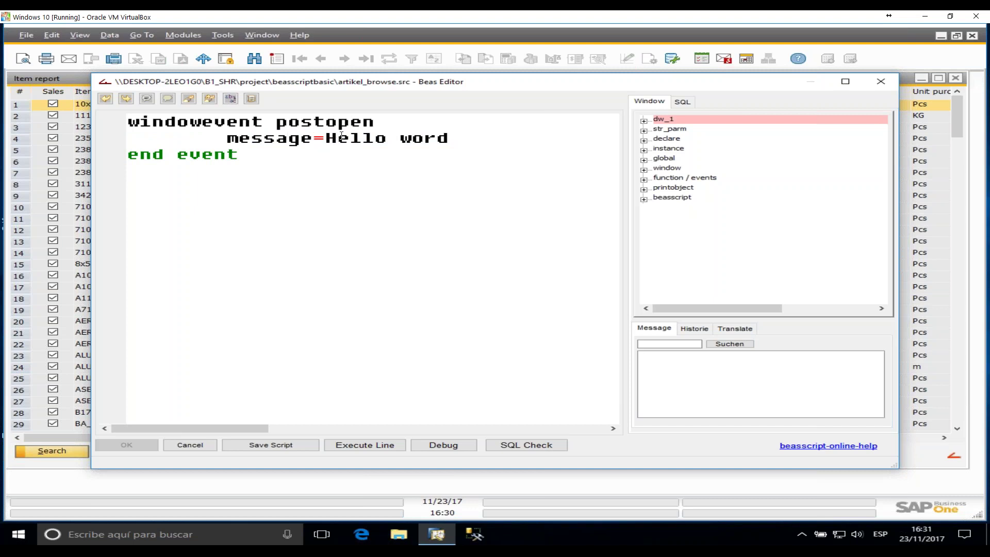
drag(338, 139, 449, 140)
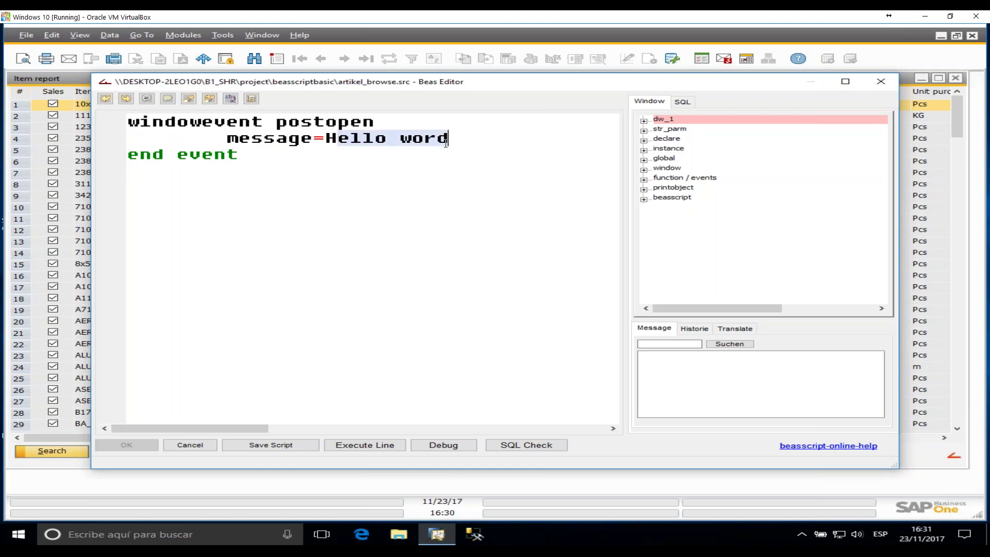
click(330, 268)
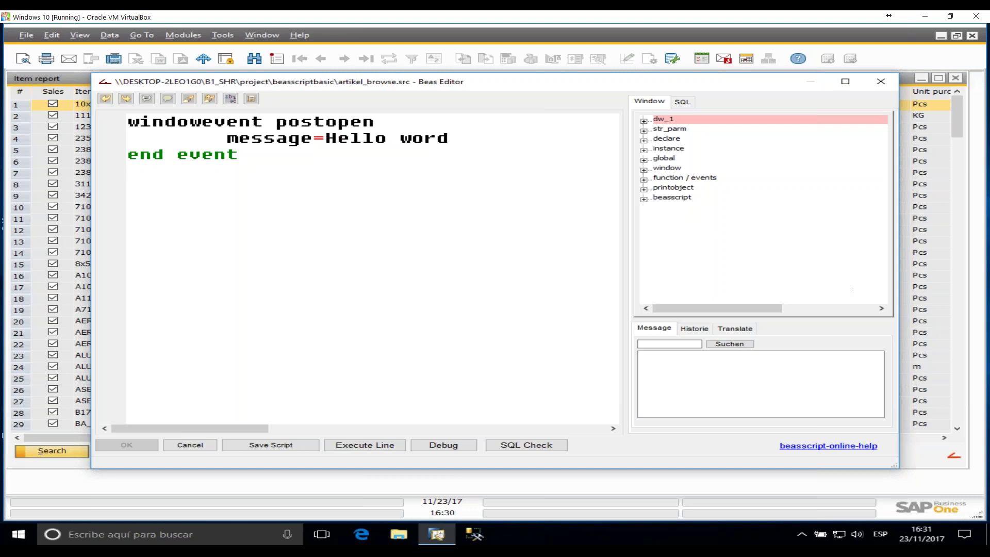
- Look up the dw_1.item.itemcode field, then save the script and close the editor
click(648, 123)
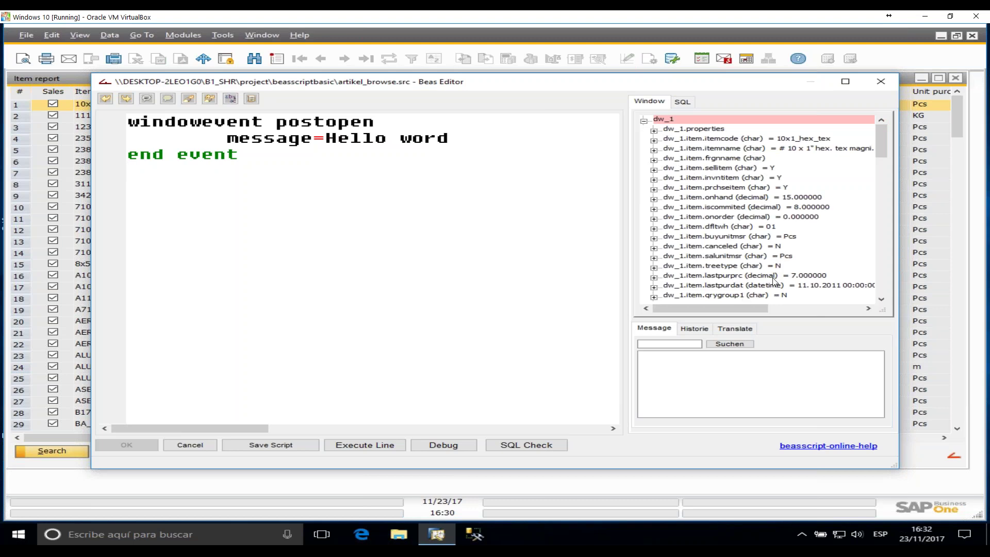
scroll(790, 247, down, 1)
scroll(790, 248, up, 1)
click(715, 138)
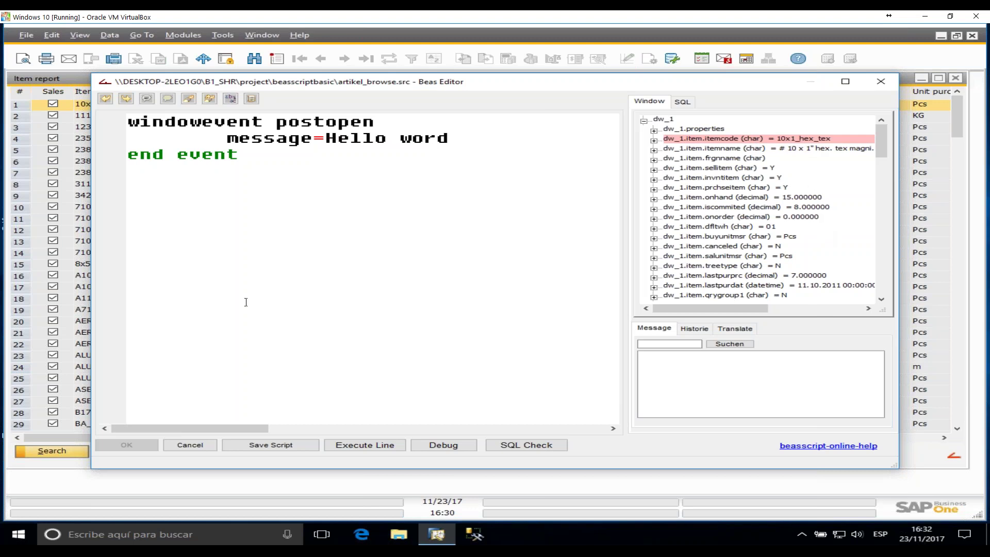
click(266, 156)
click(283, 444)
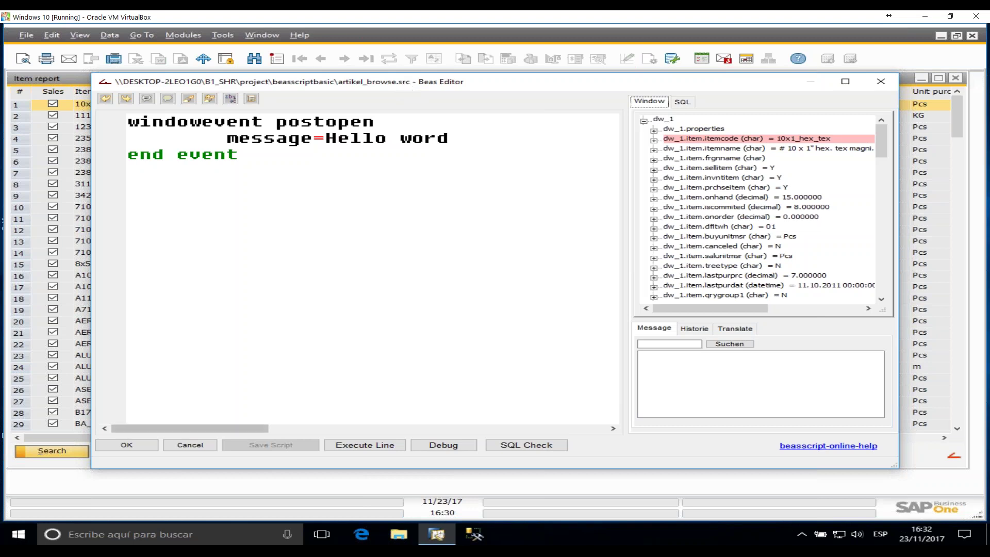
click(128, 447)
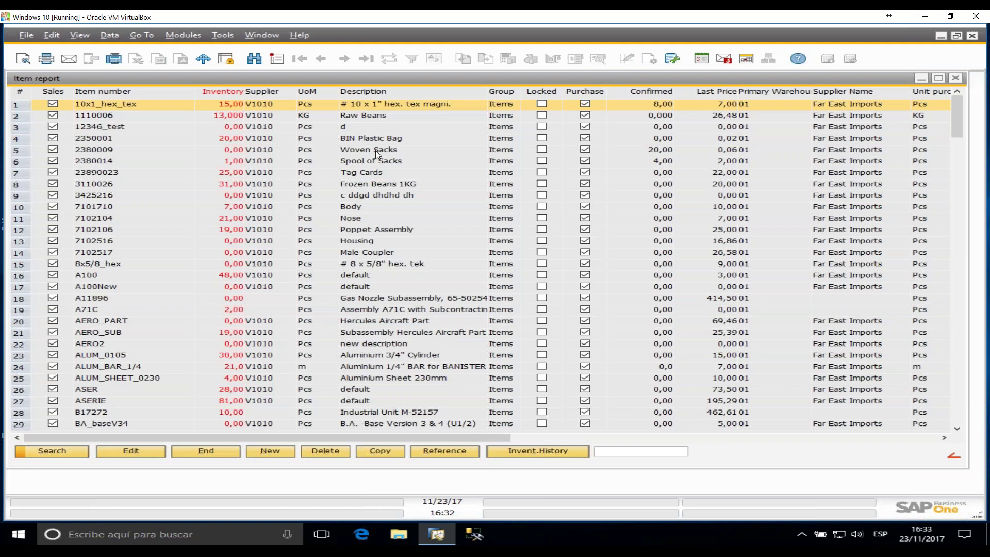
- Reopen the Item report, acknowledge the Hello word message, and select row 23890023
click(955, 78)
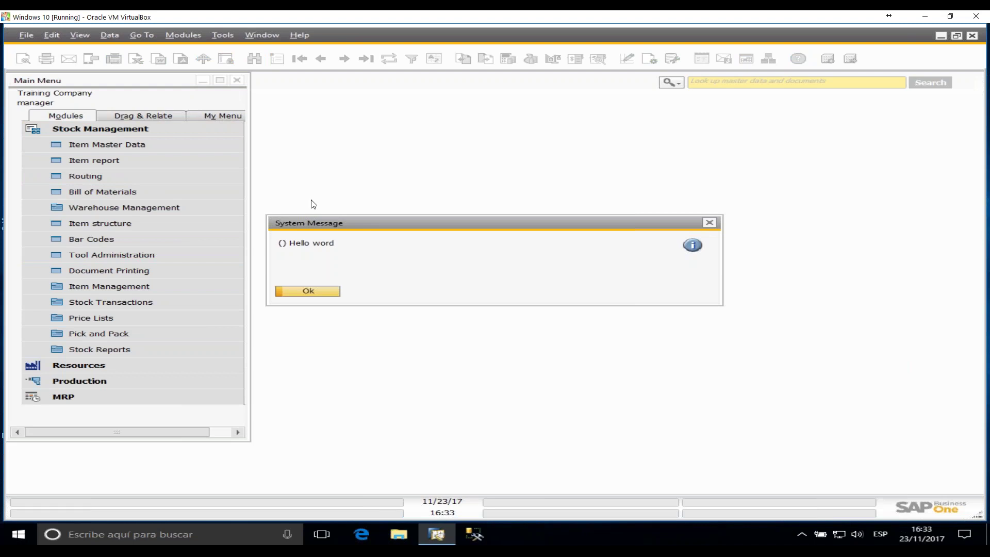
click(318, 293)
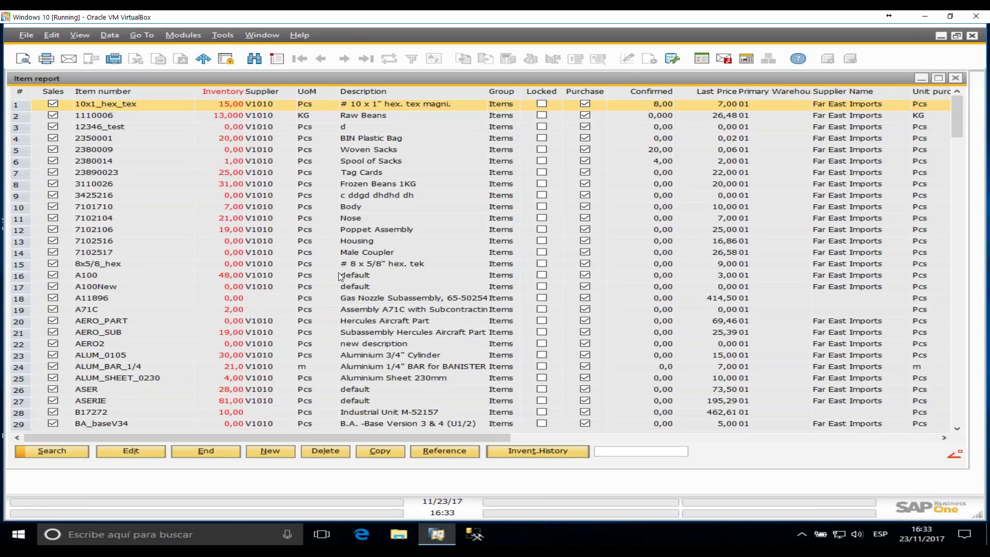
click(124, 173)
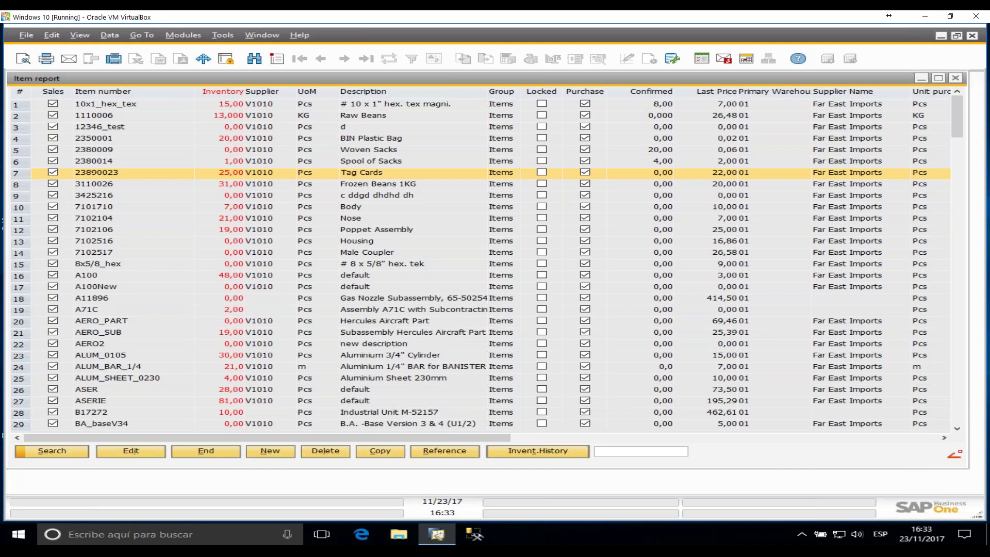
- Open master data for 23890023 Tag Cards, check DIN and Match code, and view Bill of Materials
double_click(96, 173)
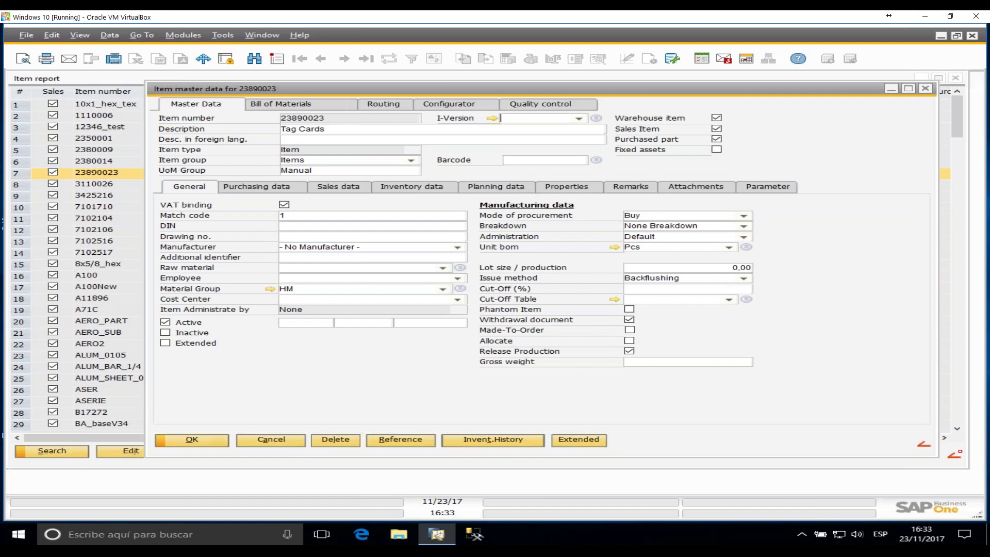
drag(401, 88, 274, 82)
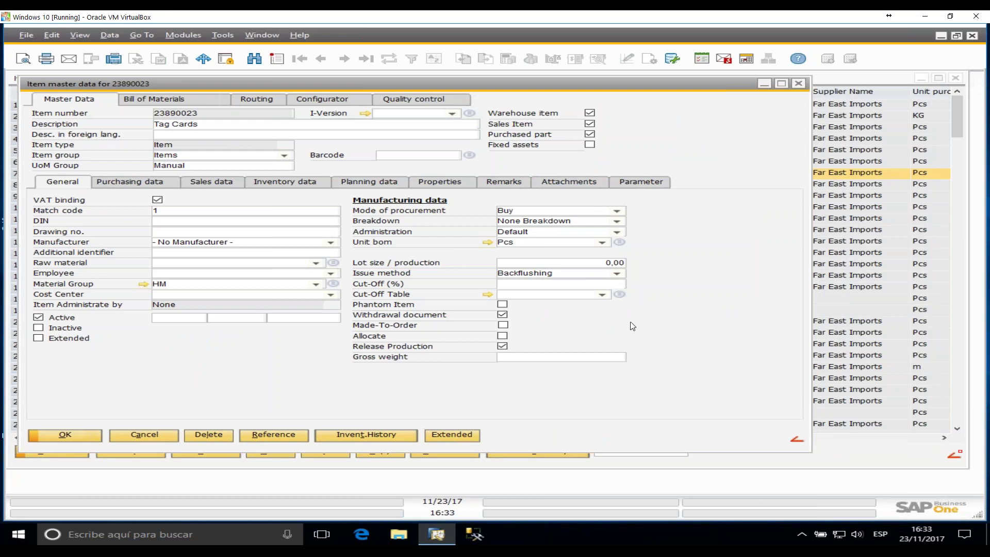
click(155, 221)
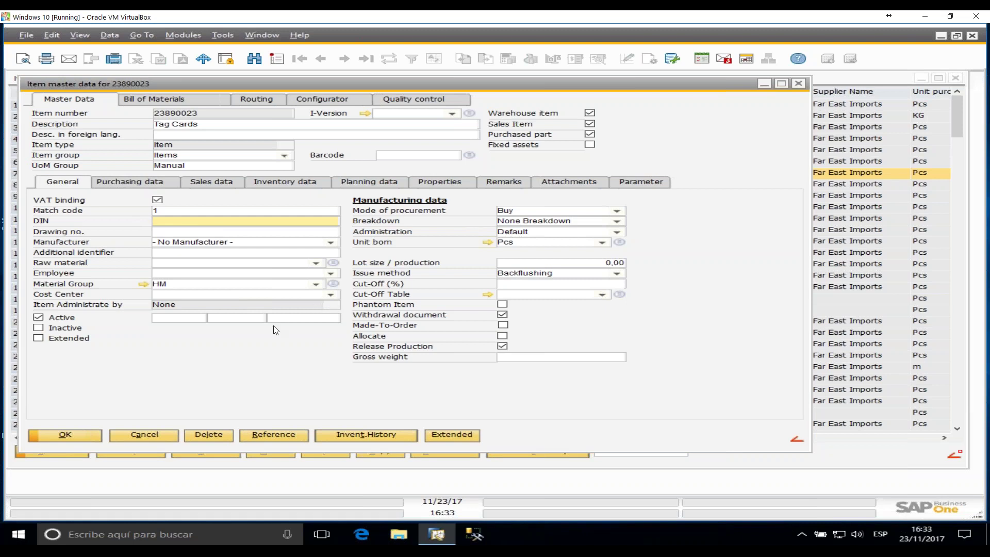
click(167, 211)
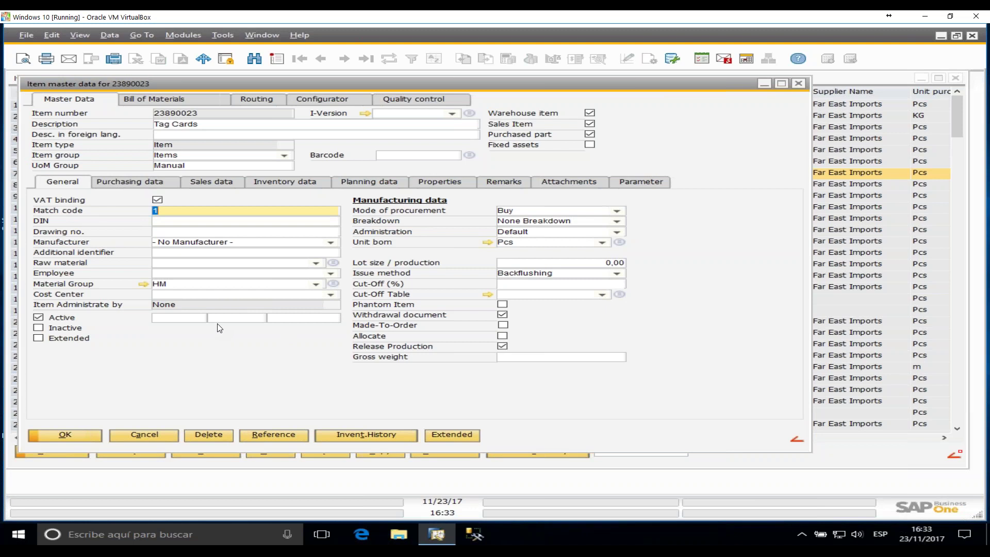
click(190, 98)
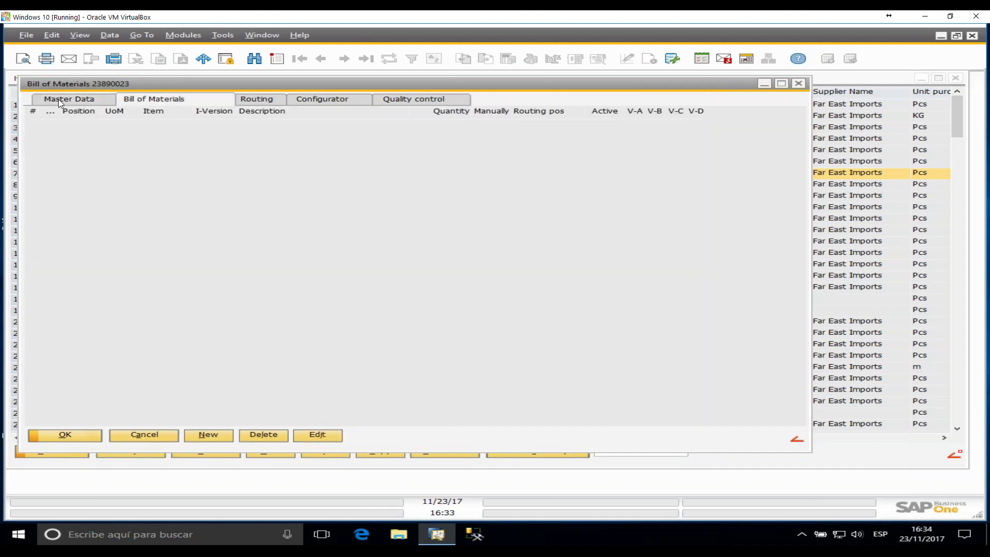
click(59, 102)
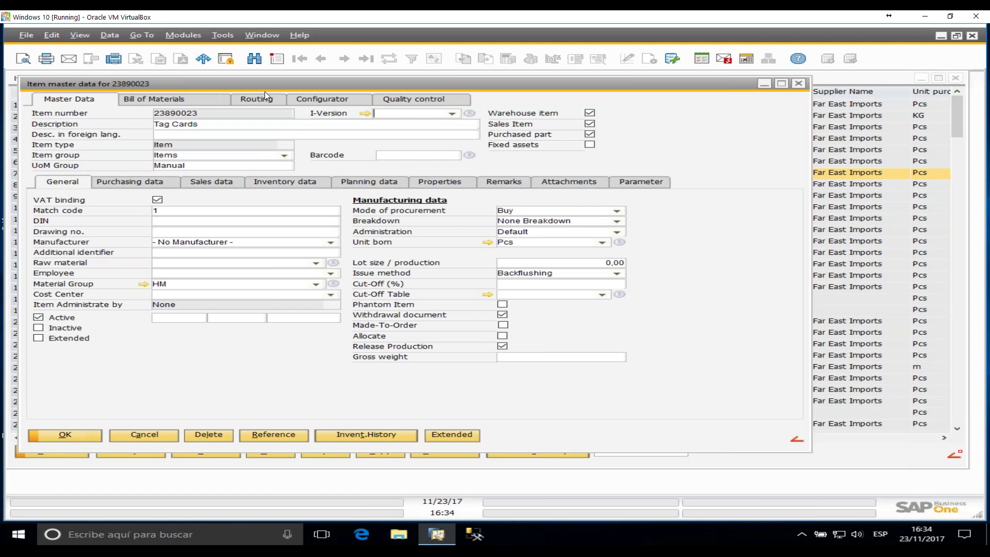
click(79, 33)
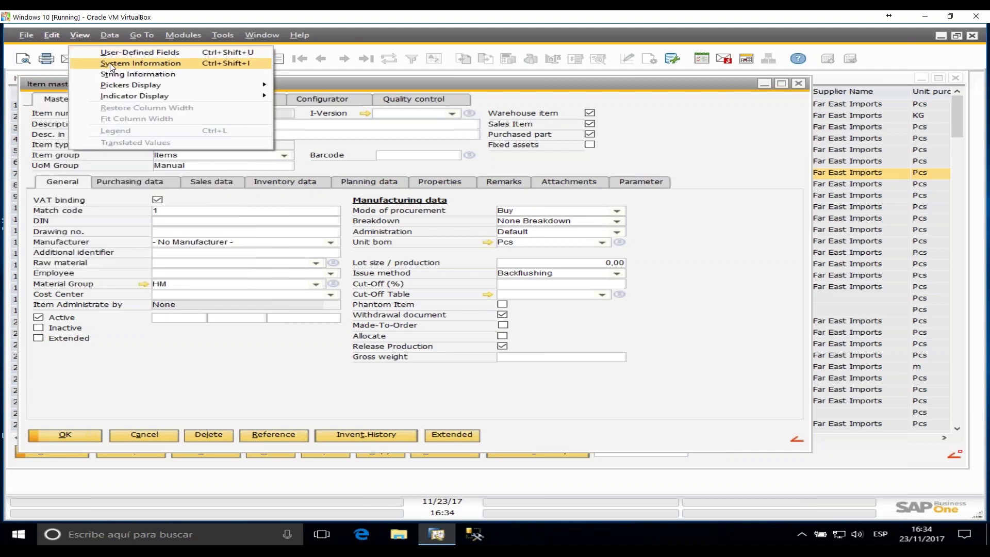
click(111, 63)
drag(587, 160, 771, 174)
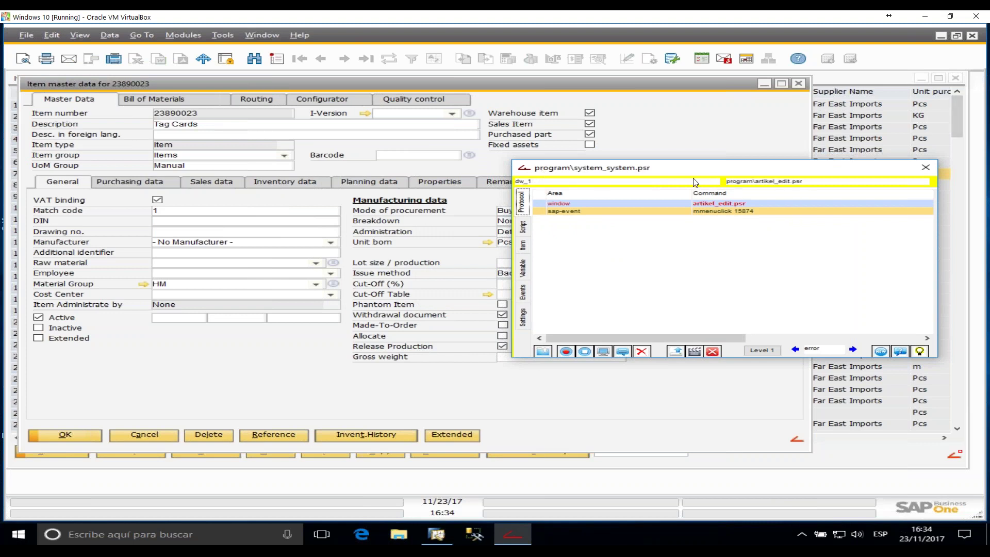
mouse_move(475, 219)
click(333, 245)
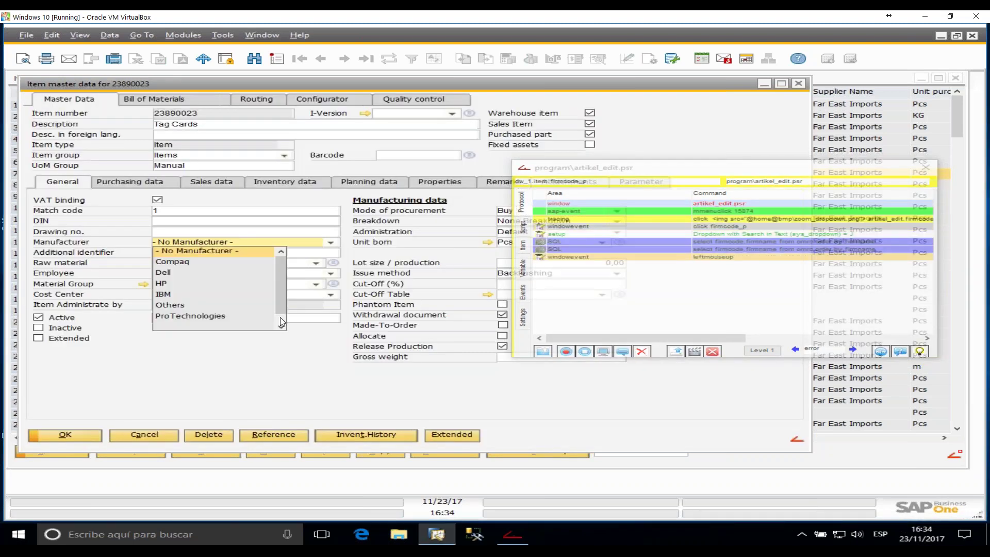
click(598, 291)
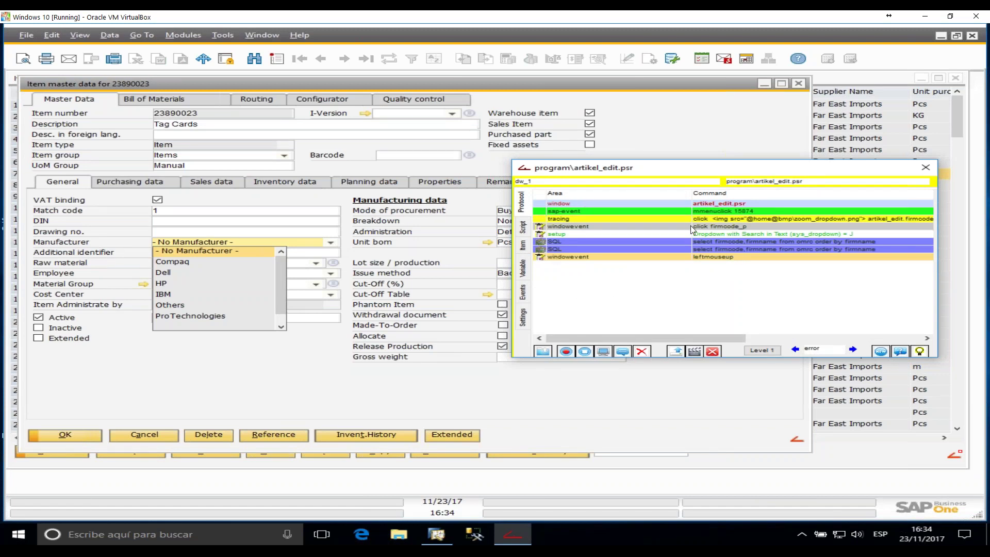
click(764, 351)
click(765, 351)
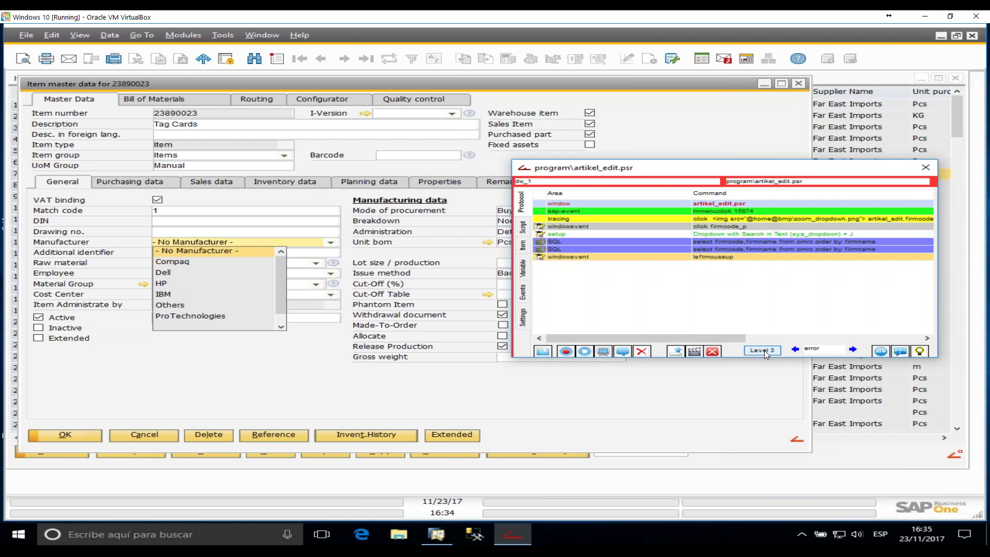
click(764, 350)
click(765, 350)
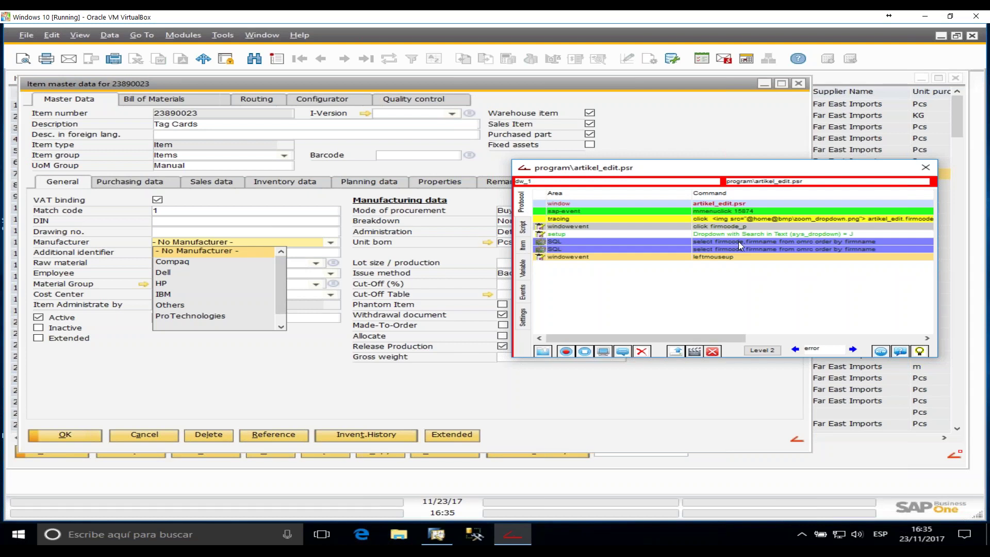
click(330, 242)
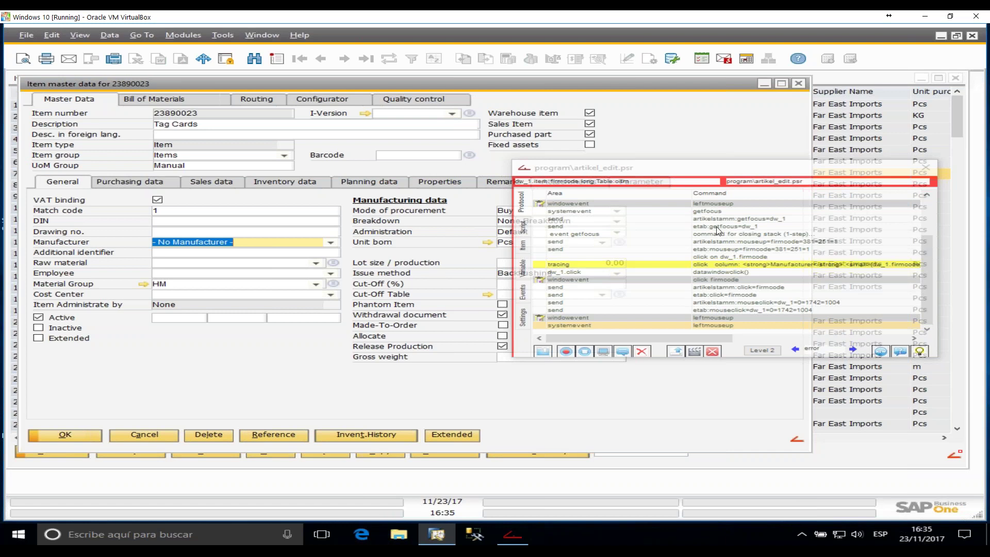
click(717, 252)
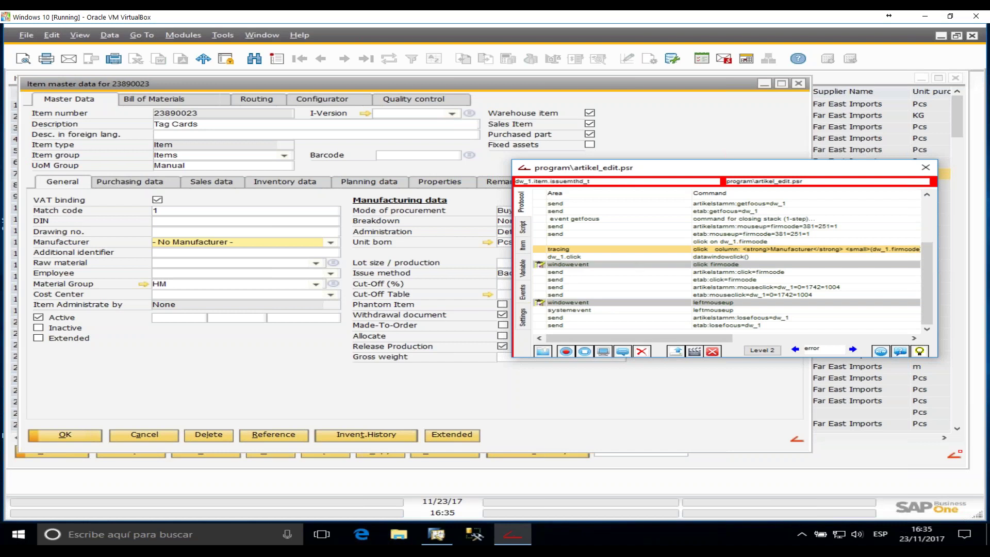
drag(929, 250, 931, 204)
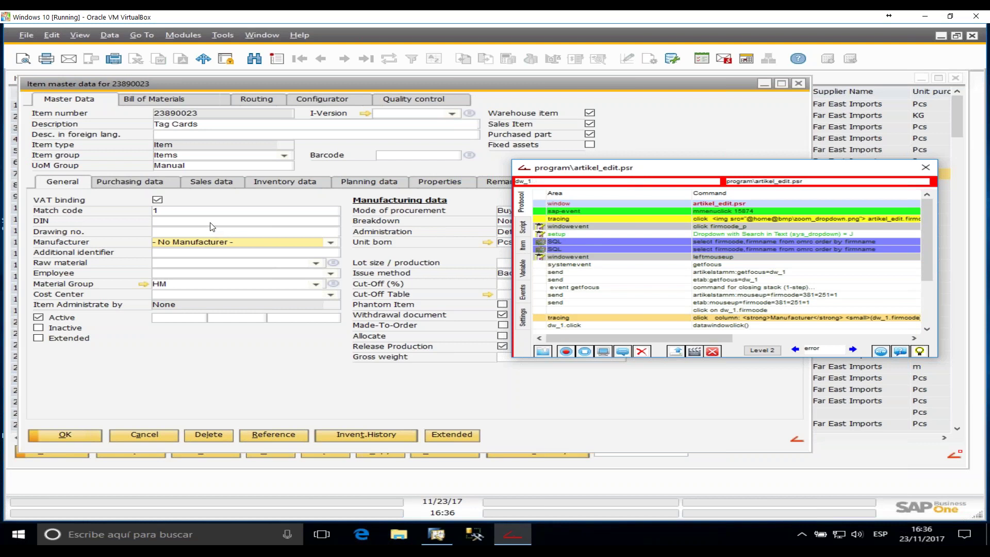
drag(623, 172, 426, 189)
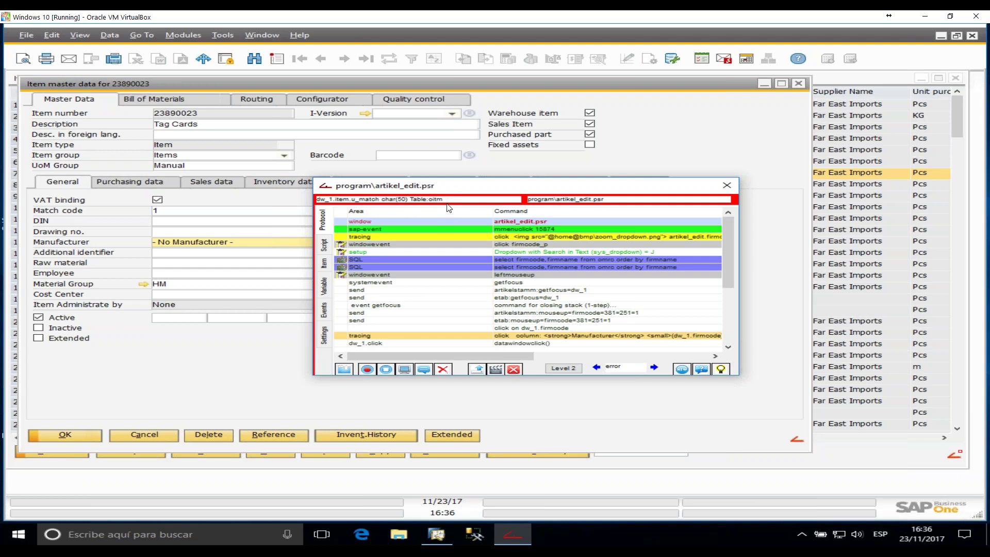
click(727, 185)
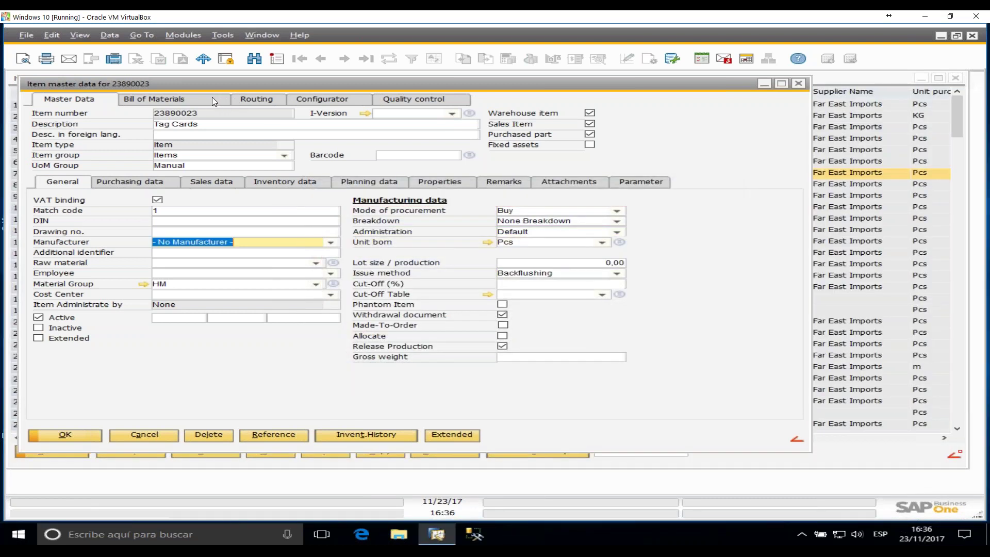
- Add a new row on the Bill of Materials page for 23890023
click(212, 98)
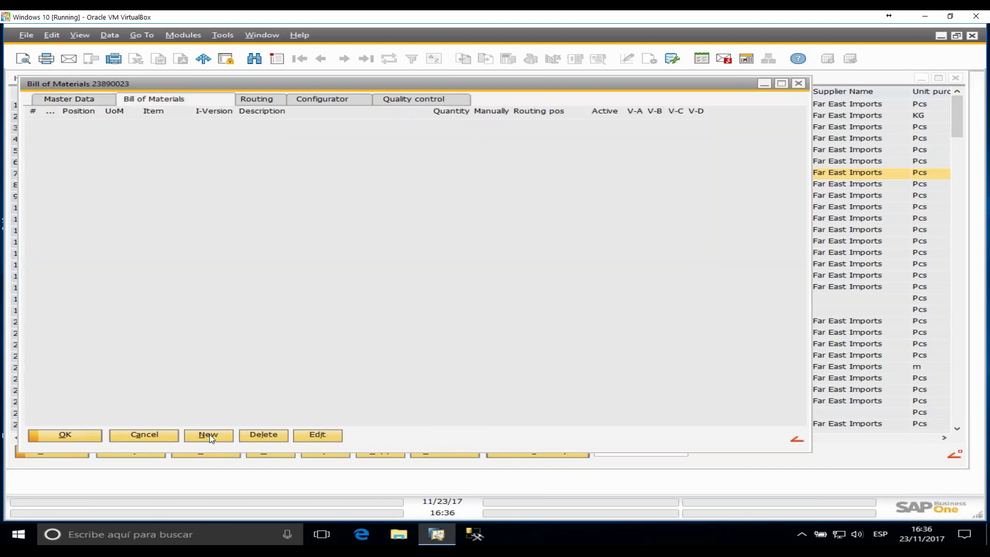
click(210, 436)
key(Tab)
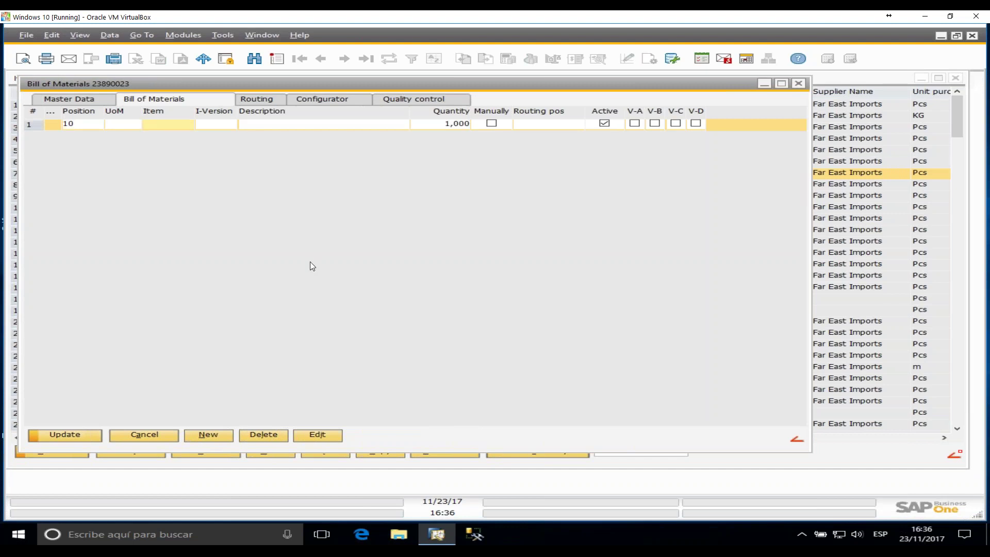
- Open the artikel_stlpos_browse.psr trace window, then close it and the Bill of Materials window
key(ctrl+shift+F12)
mouse_move(164, 126)
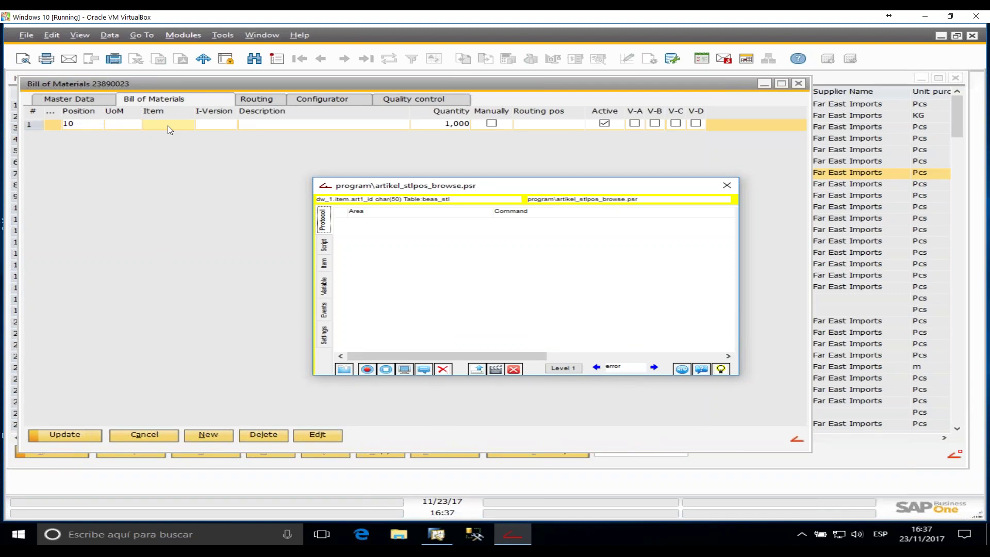
drag(356, 188, 264, 125)
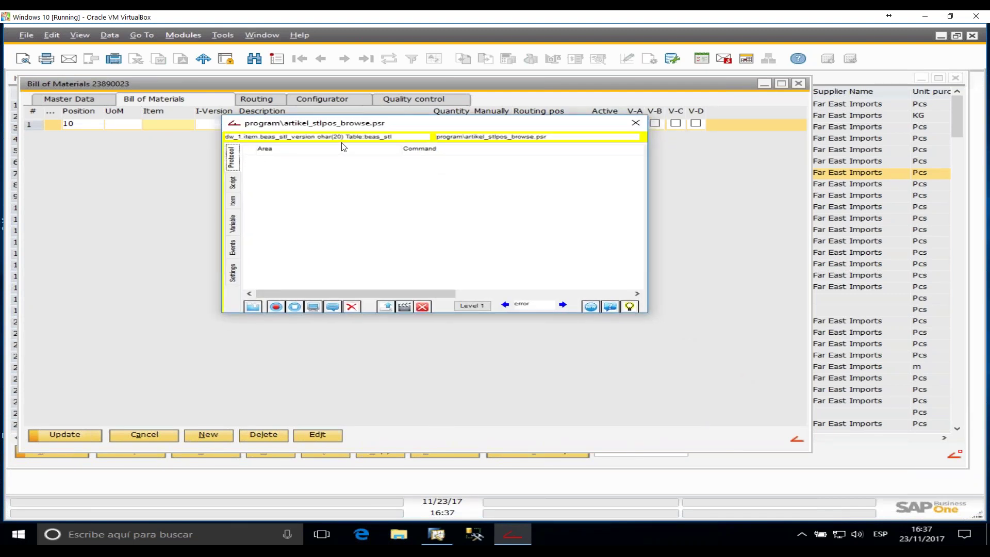
click(636, 122)
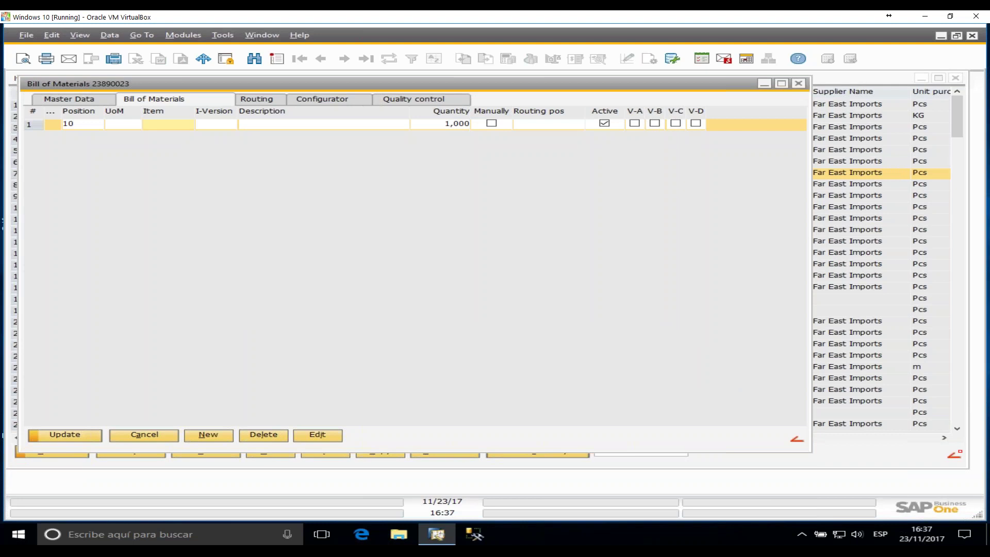
click(799, 83)
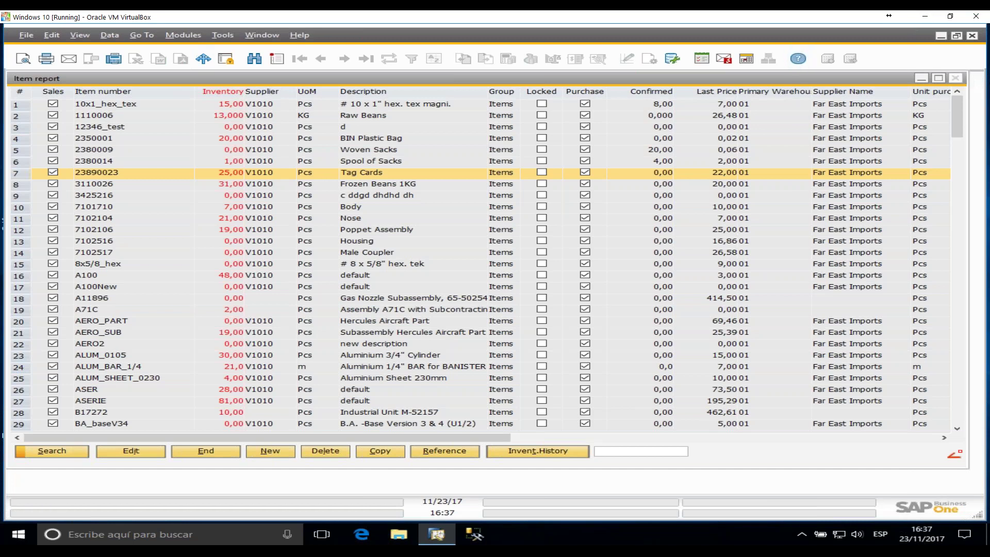
- Close the Item report and open the Work Orders list from the Main Menu's Production module
click(956, 78)
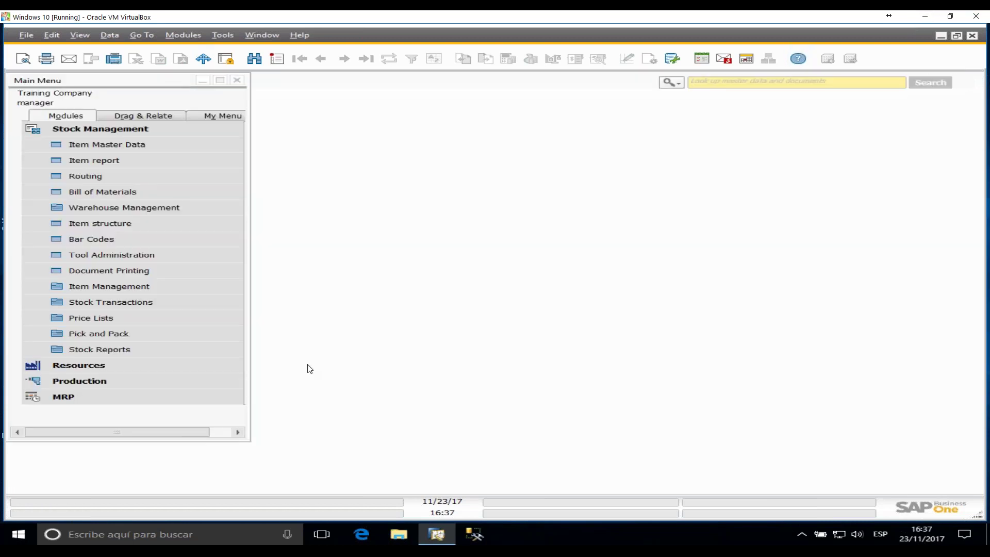
click(78, 130)
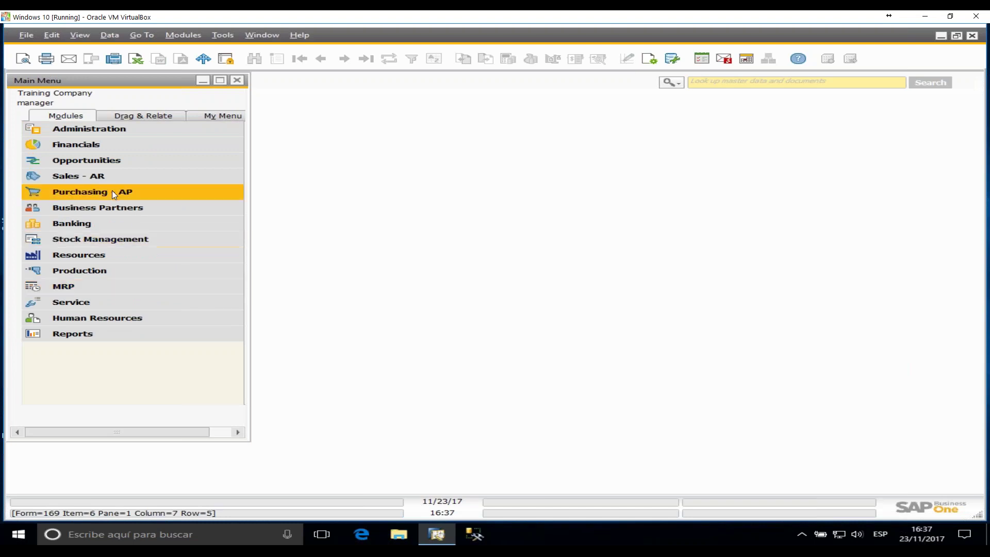
click(131, 240)
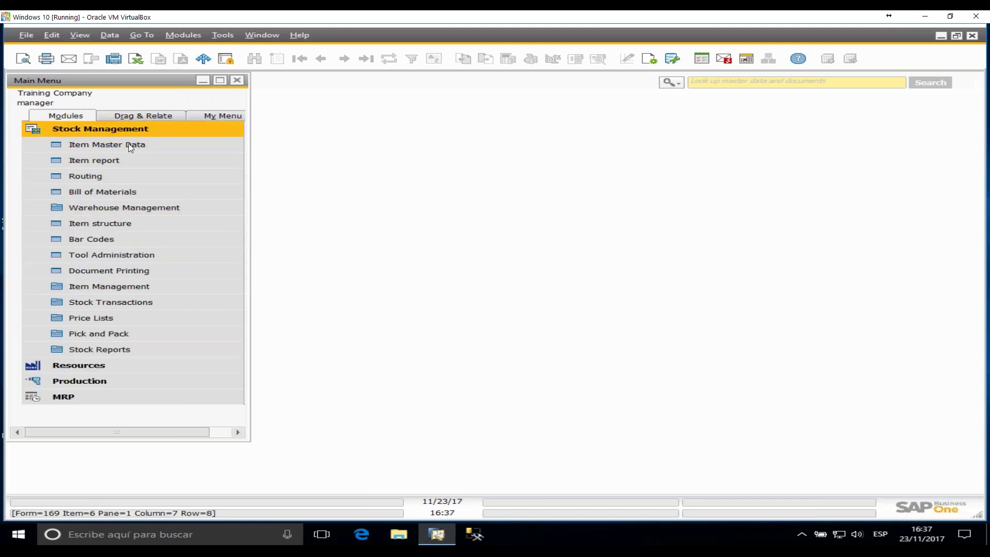
click(129, 130)
click(84, 270)
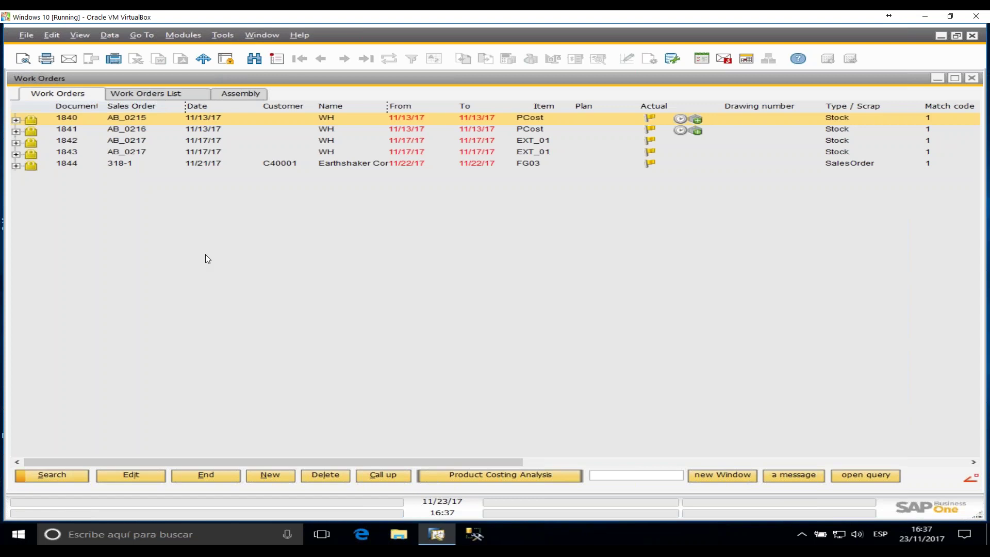
click(253, 35)
click(216, 35)
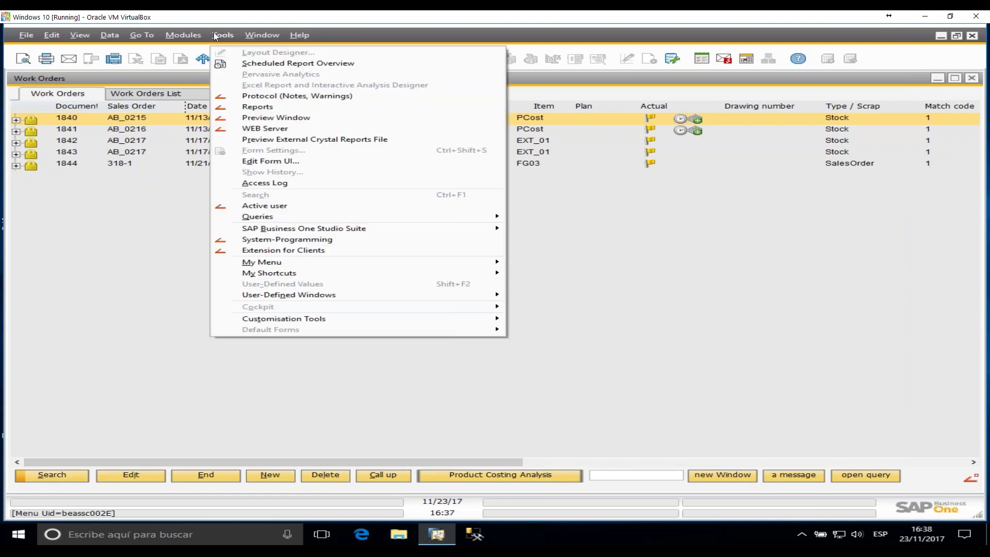
- Open fert_stuktur_browse.src in the Beas Editor and review the postopen definitions of buttons ob01, ob02 and ob03
click(287, 251)
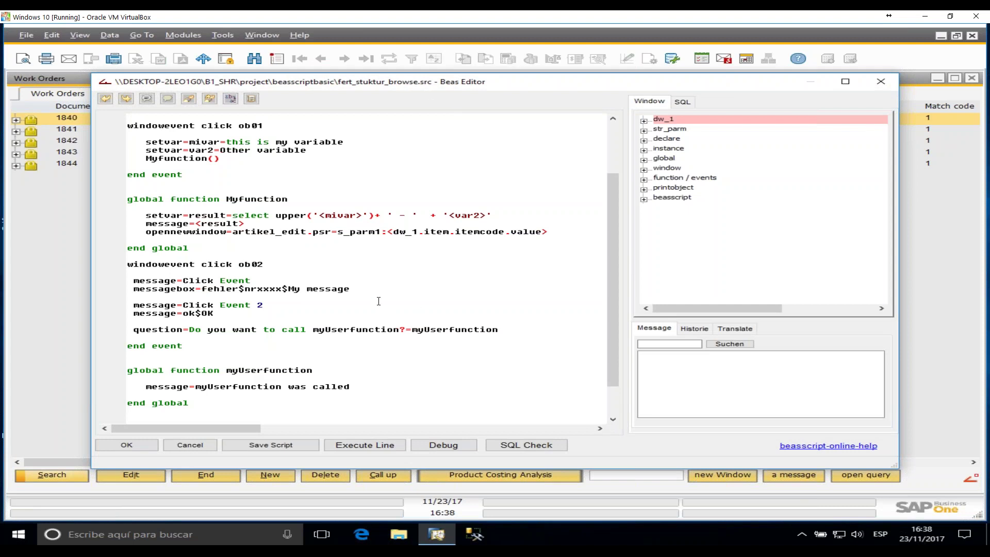
scroll(347, 238, up, 3)
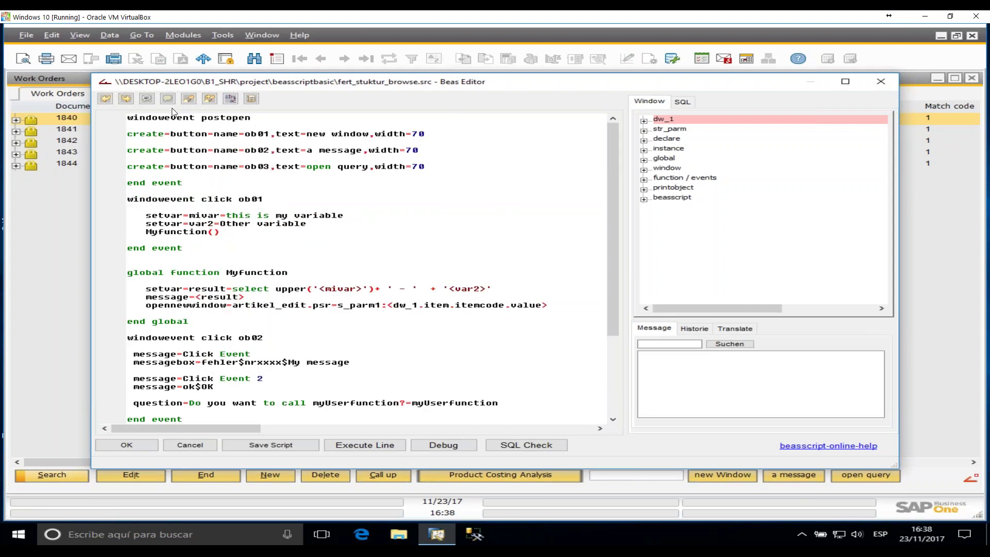
mouse_move(138, 117)
mouse_down()
mouse_move(257, 117)
mouse_move(127, 133)
mouse_up()
drag(189, 182, 126, 183)
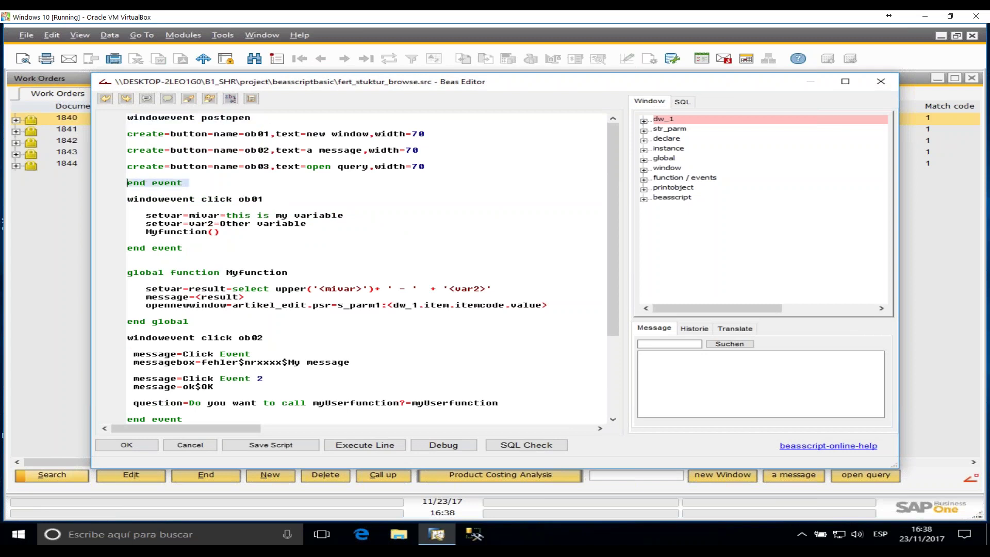
drag(128, 134, 406, 142)
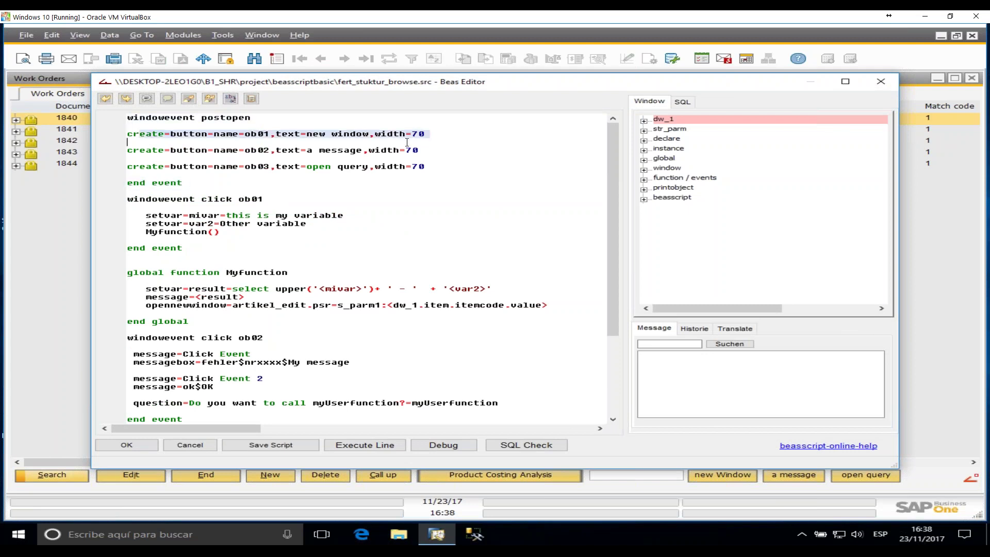
click(349, 159)
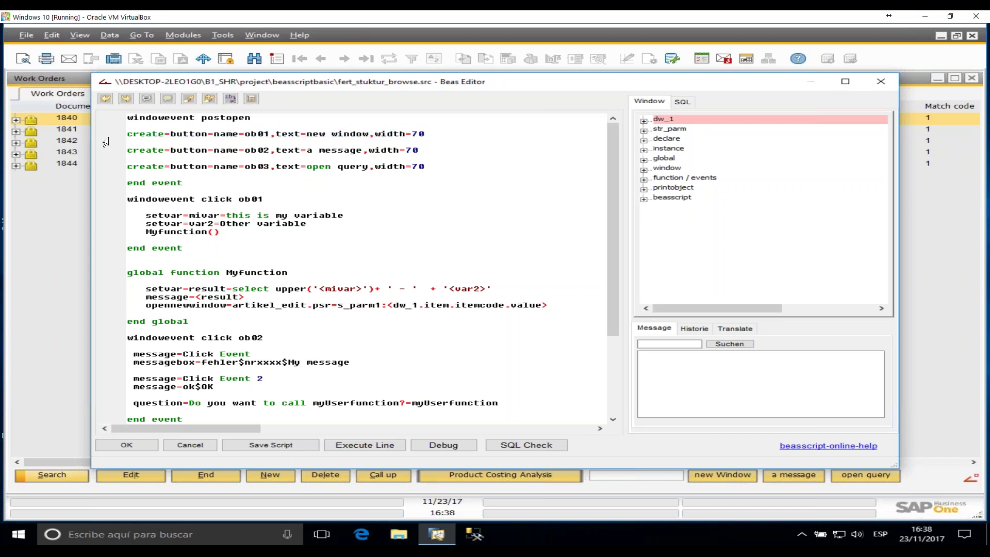
double_click(197, 135)
double_click(224, 136)
double_click(267, 134)
double_click(292, 135)
triple_click(376, 140)
drag(240, 151, 362, 151)
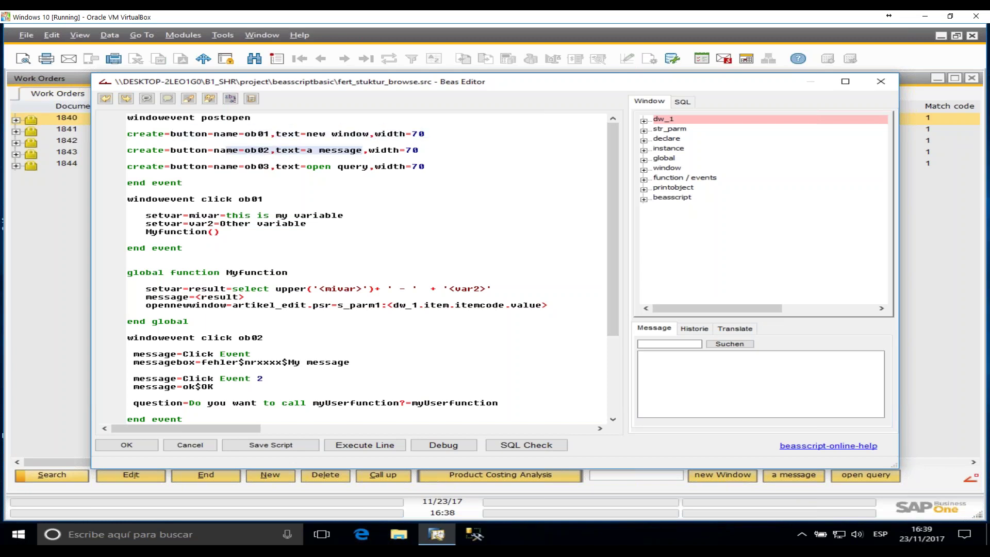
drag(196, 165, 431, 167)
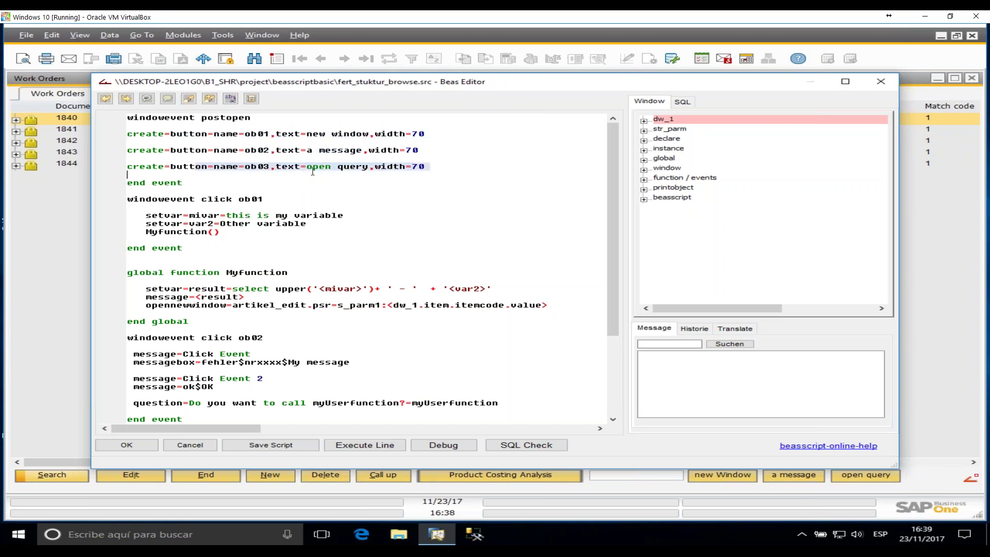
click(274, 134)
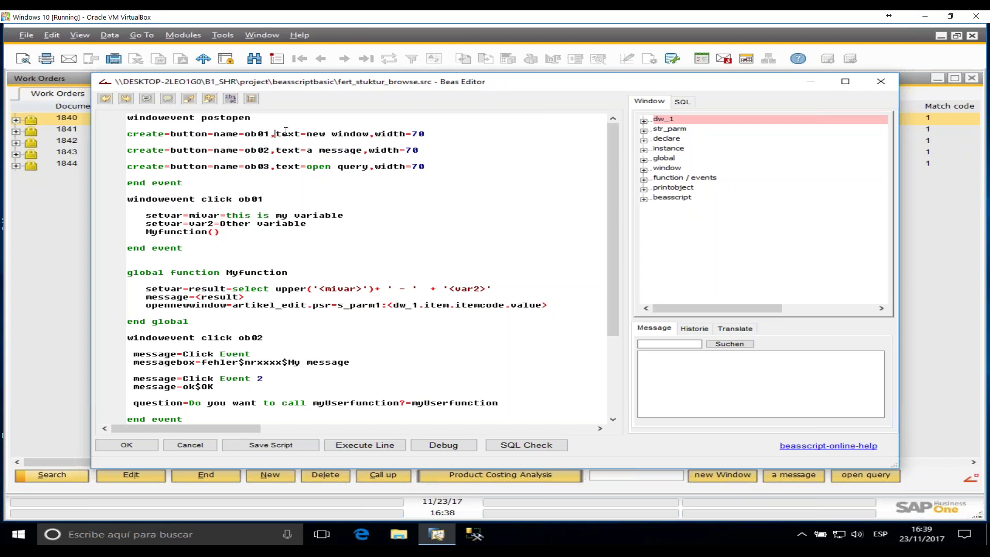
- Review the click ob01 event header and its three statements, including the mivar assignment
click(177, 198)
drag(133, 203, 196, 199)
click(214, 199)
double_click(212, 199)
double_click(257, 199)
drag(190, 249, 111, 247)
drag(145, 216, 332, 232)
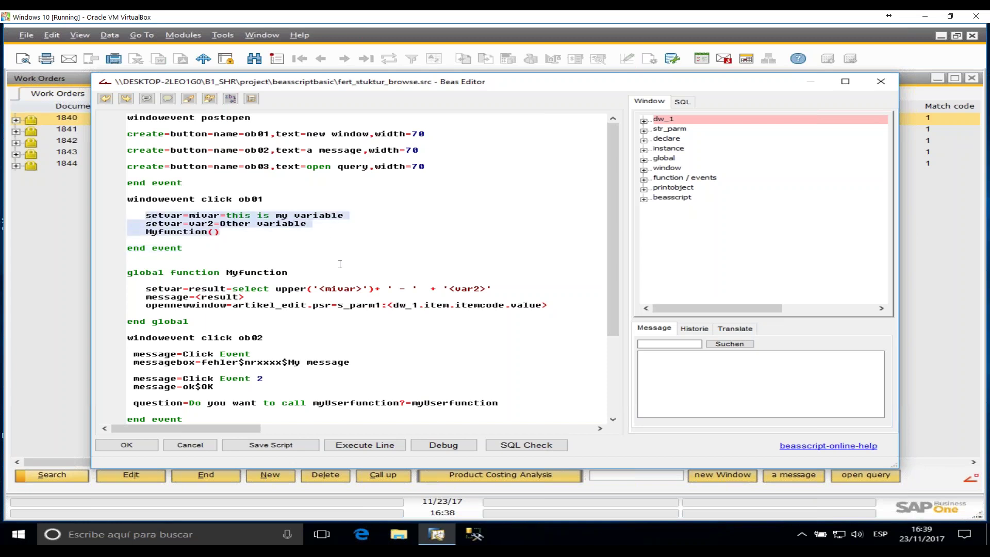
click(329, 223)
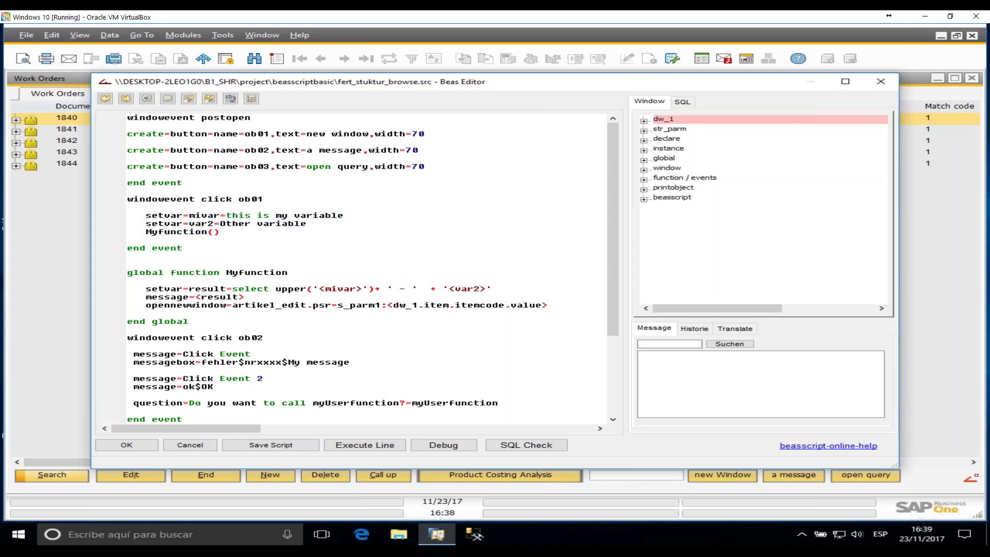
click(362, 214)
- Expand dw_1 in the Window tree to list fields like belnr_id and auftrag, leaving click ob01 unchanged
scroll(392, 293, up, 5)
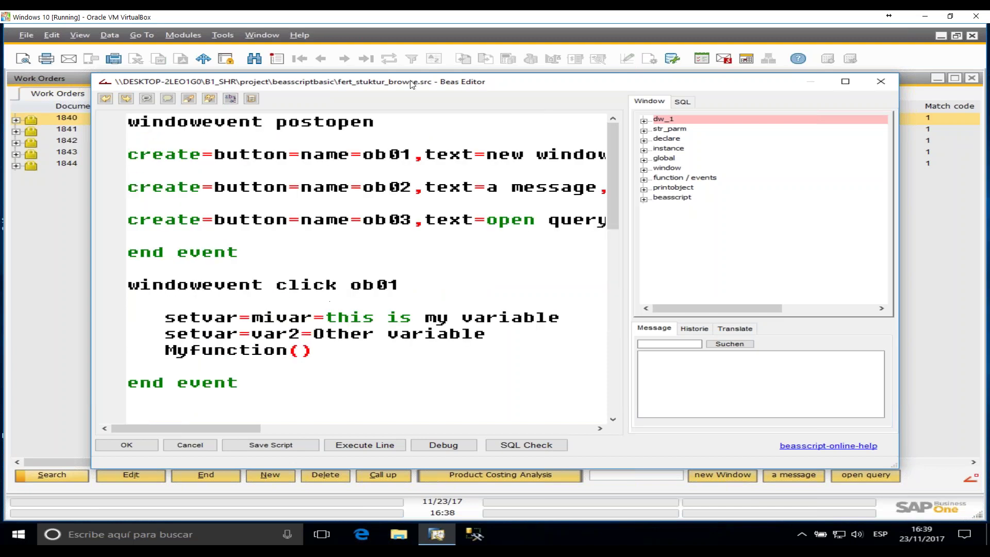
drag(412, 83, 349, 72)
click(376, 274)
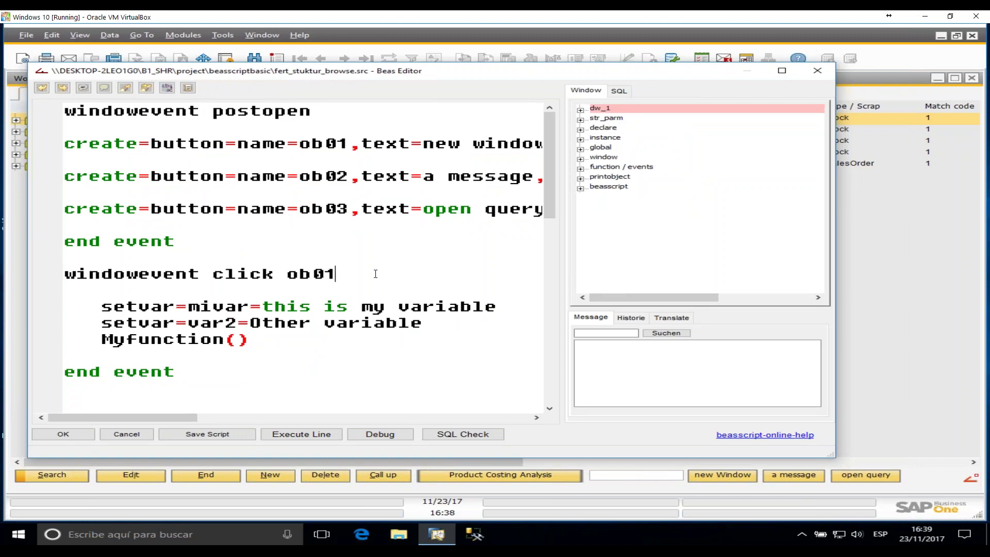
key(Return)
key(Return)
key(Tab)
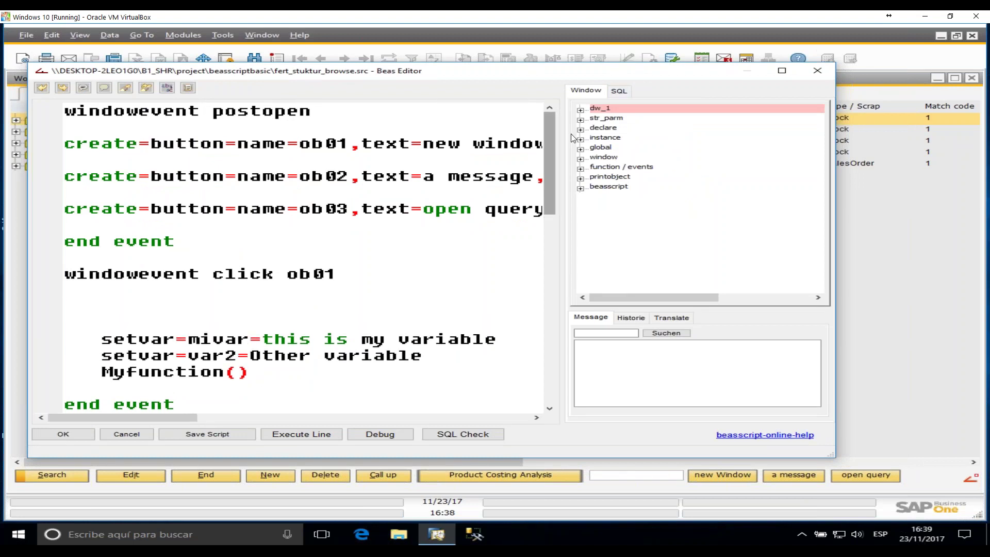
click(581, 111)
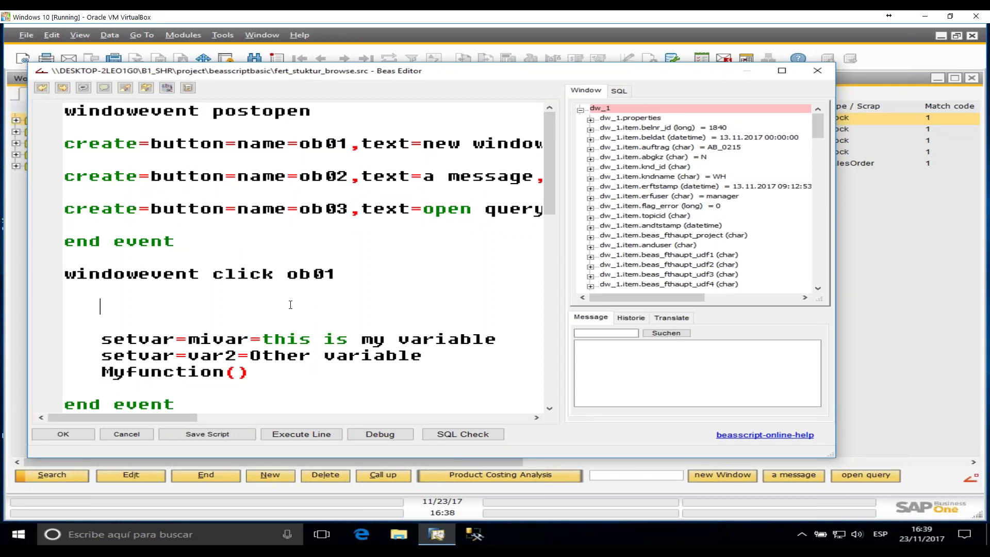
key(Delete)
key(Delete)
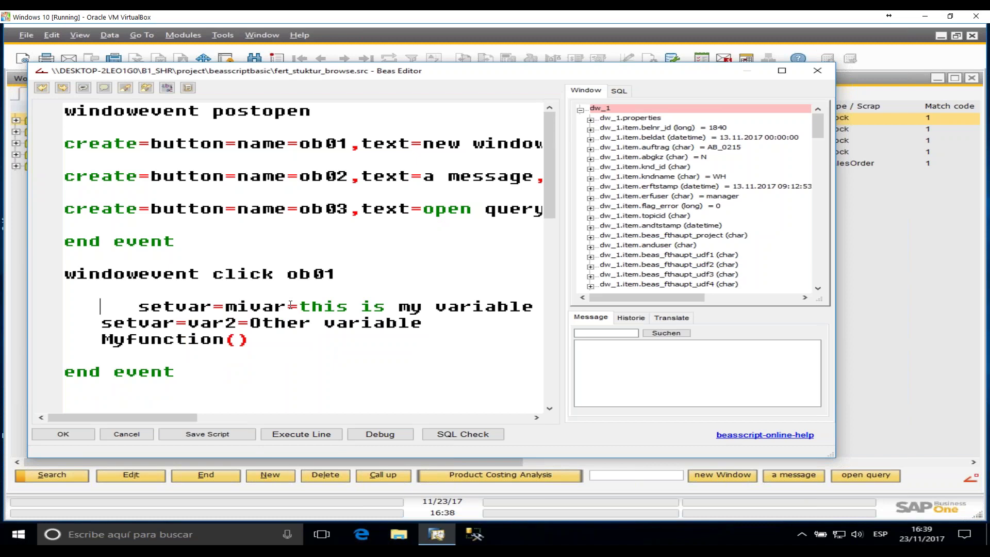
key(Delete)
key(Delete)
key(Delete)
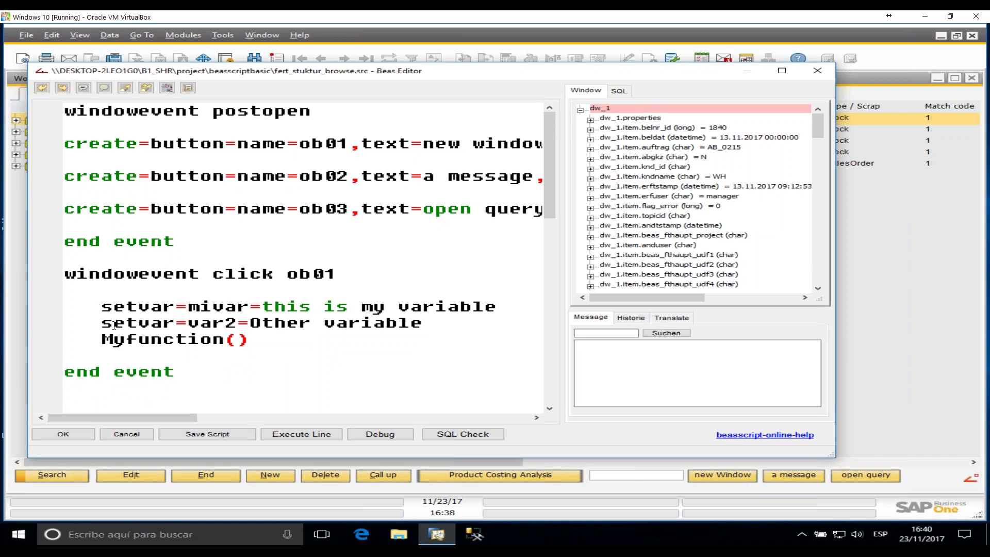
- Go over the setvar line assigning 'this is my variable' to mivar
drag(107, 304, 249, 306)
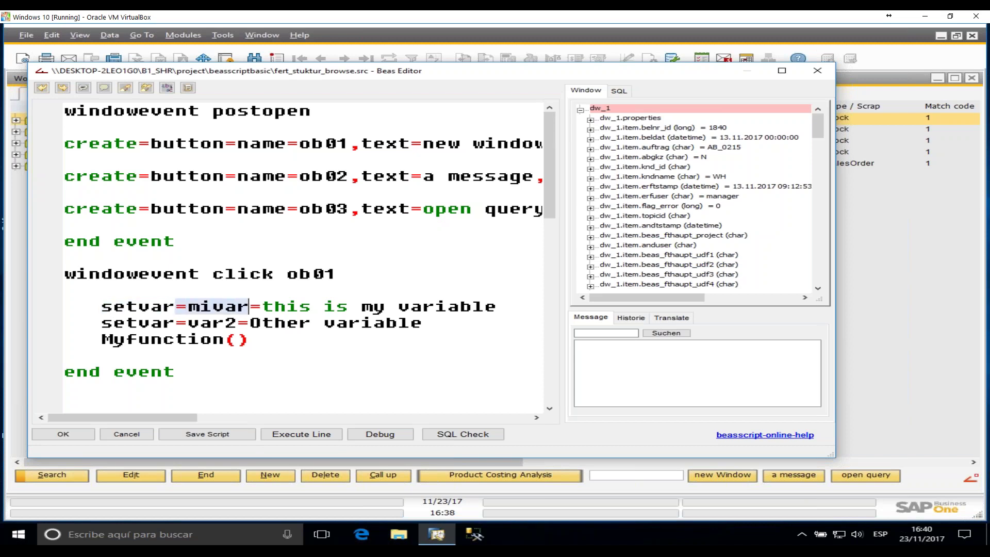
triple_click(240, 309)
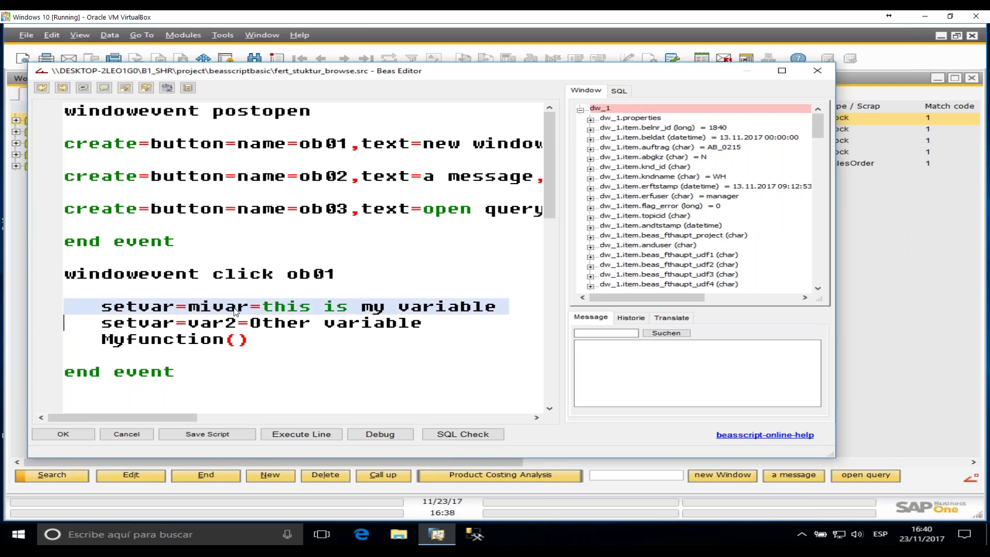
drag(262, 307, 504, 308)
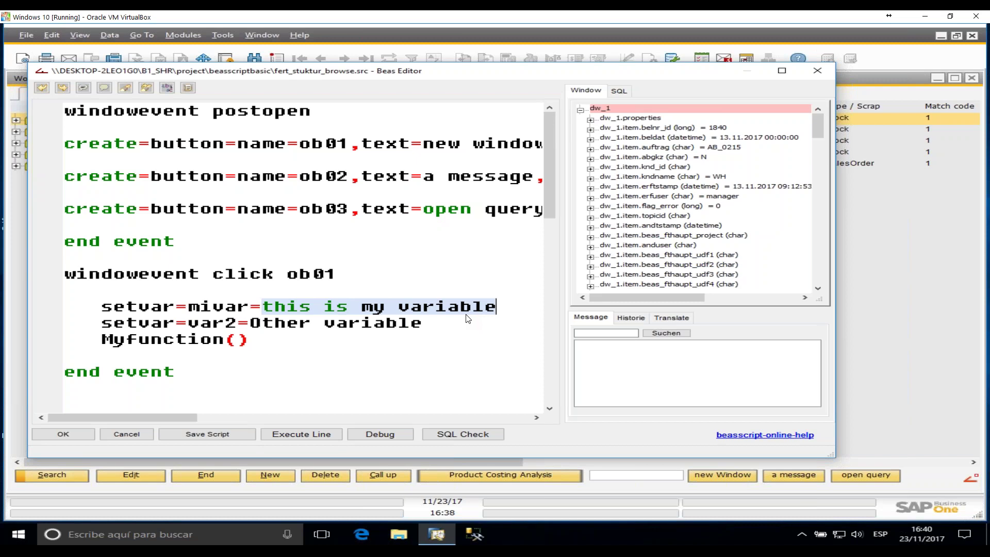
click(201, 304)
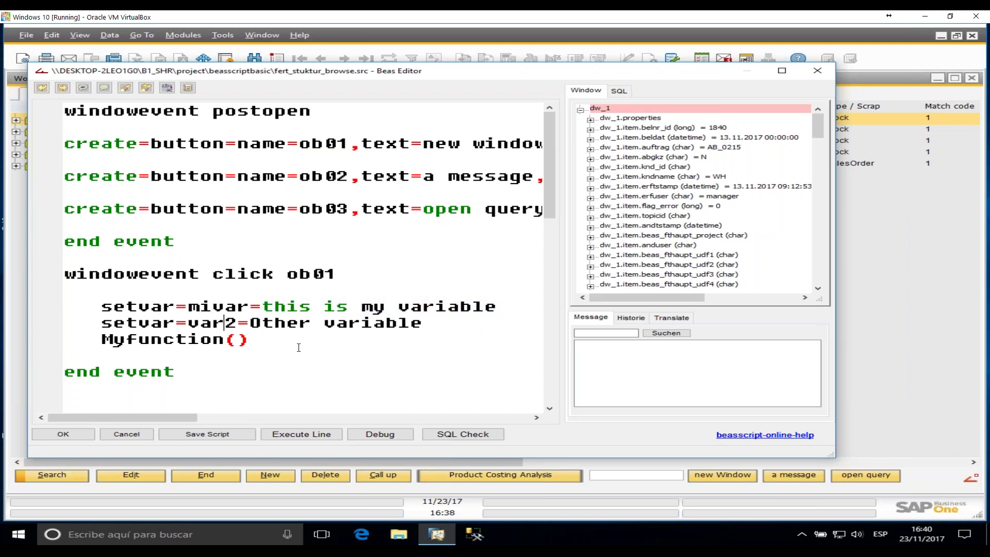
scroll(302, 350, down, 1)
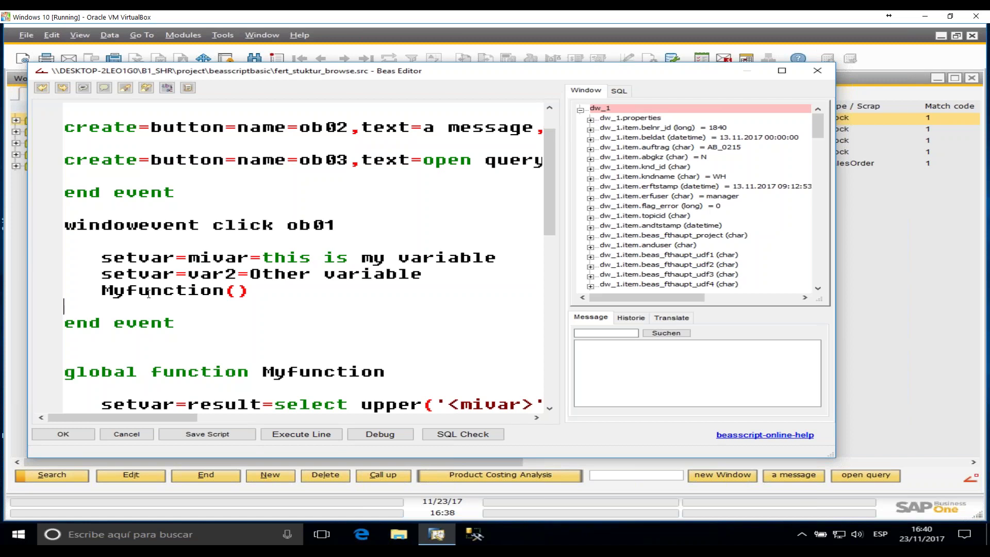
- Examine the Myfunction() call in the ob01 click event and its matching brackets
drag(101, 290, 263, 295)
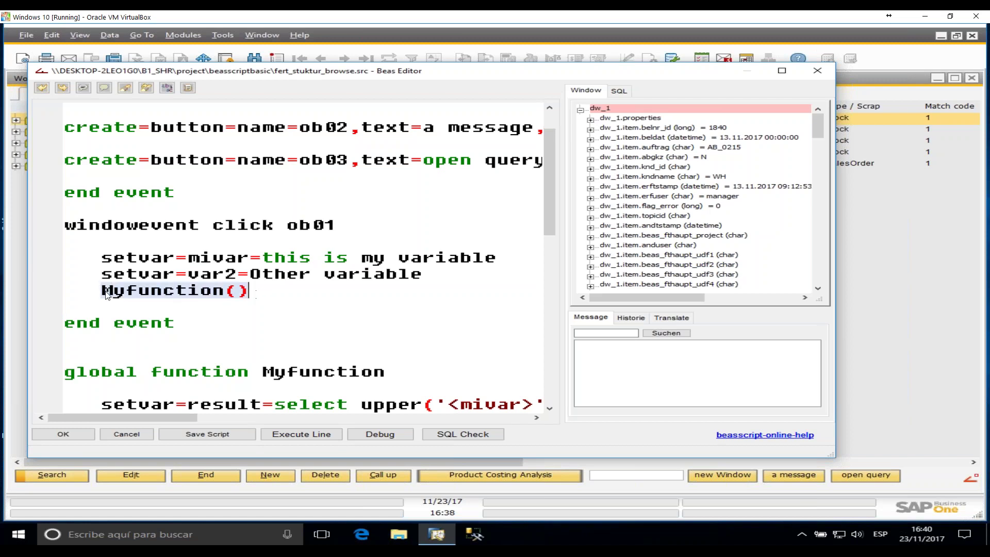
drag(103, 293, 225, 291)
click(224, 292)
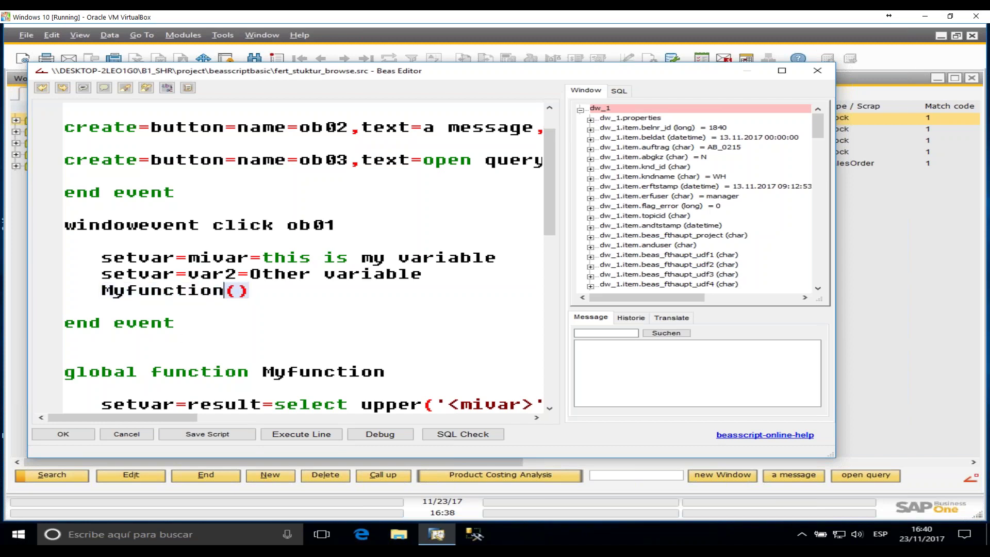
- Walk through the global Myfunction definition up to end global, then maximize the Beas Editor
scroll(305, 339, down, 2)
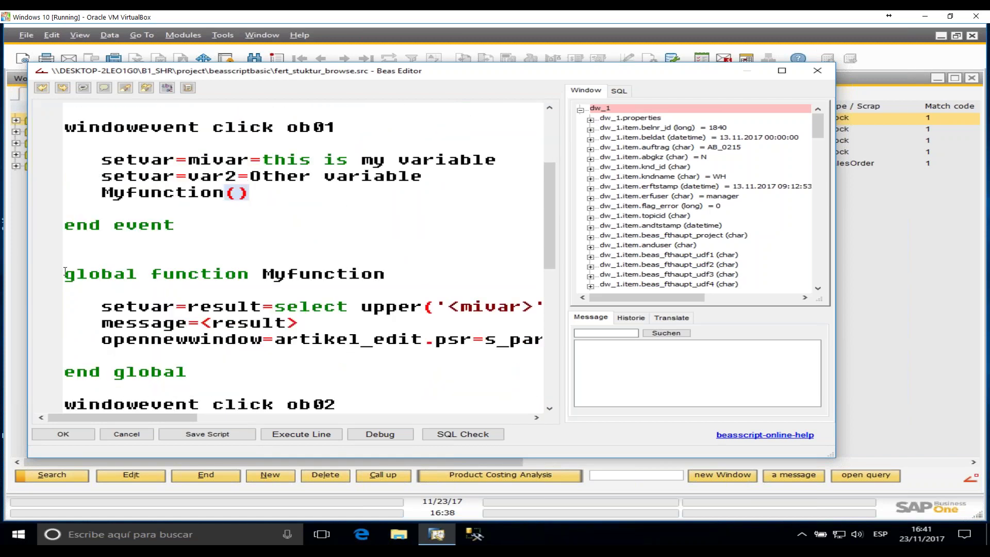
double_click(88, 274)
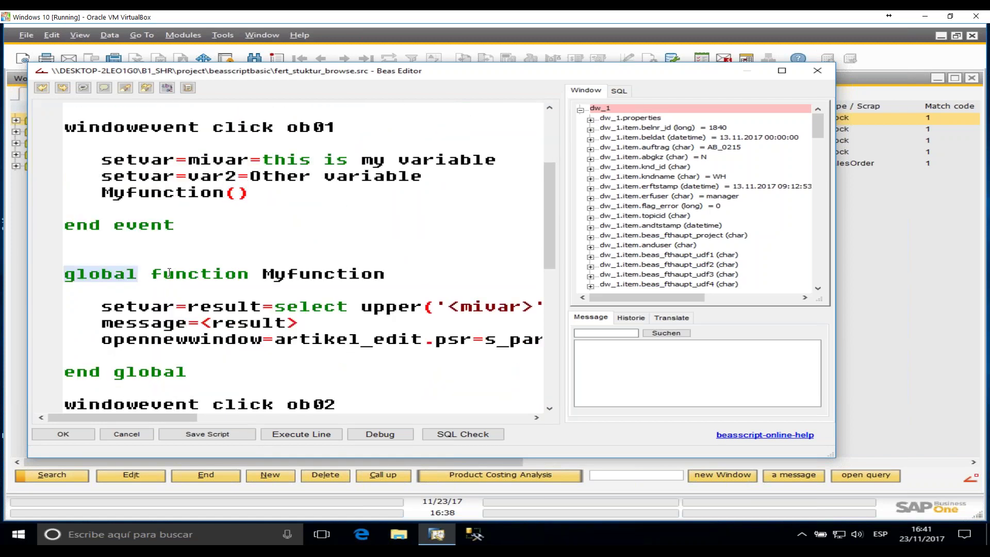
double_click(200, 274)
double_click(323, 274)
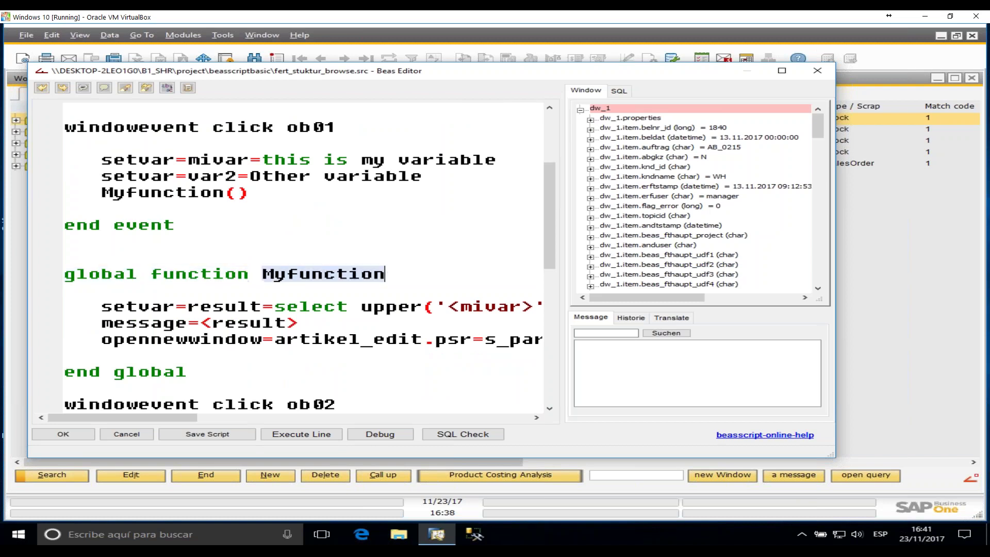
drag(186, 372, 64, 372)
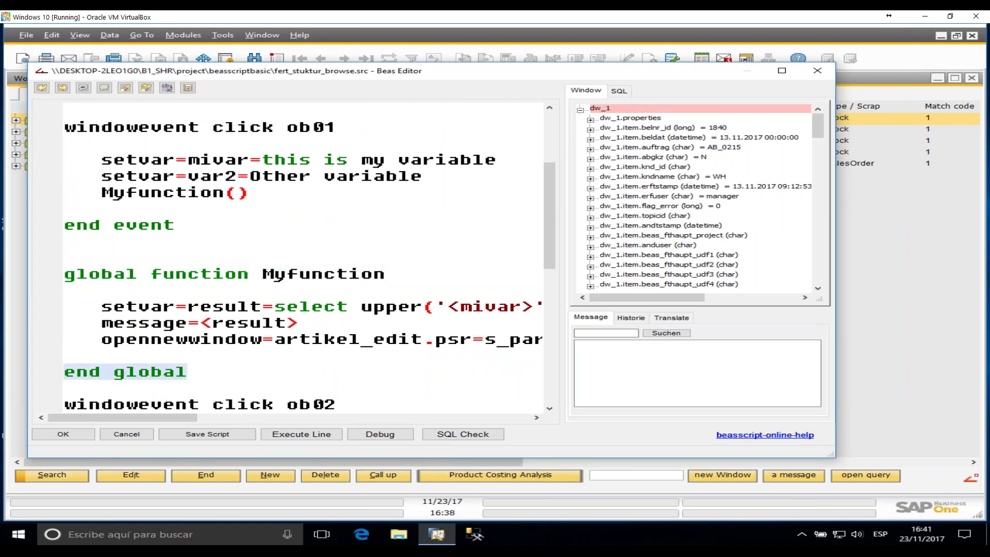
drag(102, 306, 309, 345)
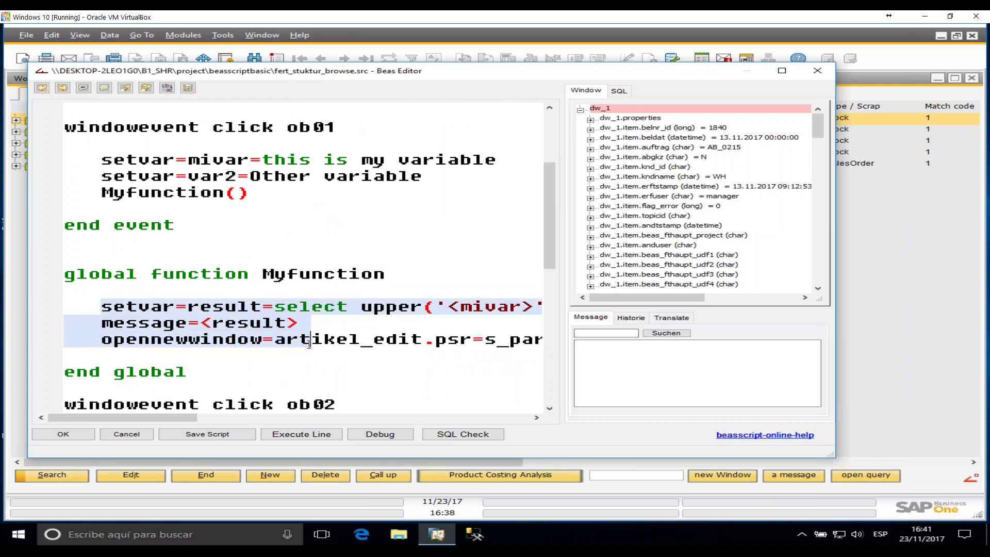
click(790, 71)
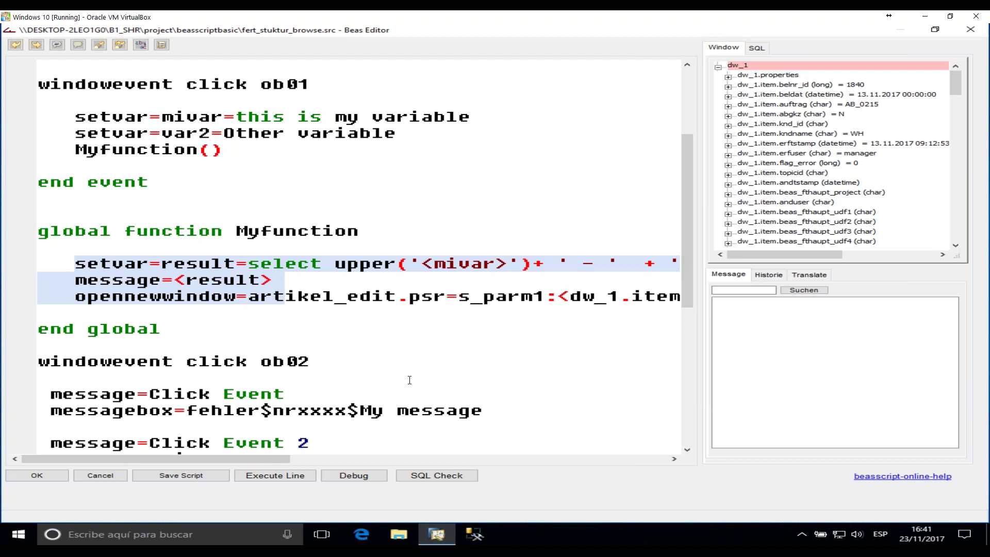
- Review Myfunction's result assignment selecting upper('<mivar>'), noting var2 and the <mivar> placeholder
click(223, 280)
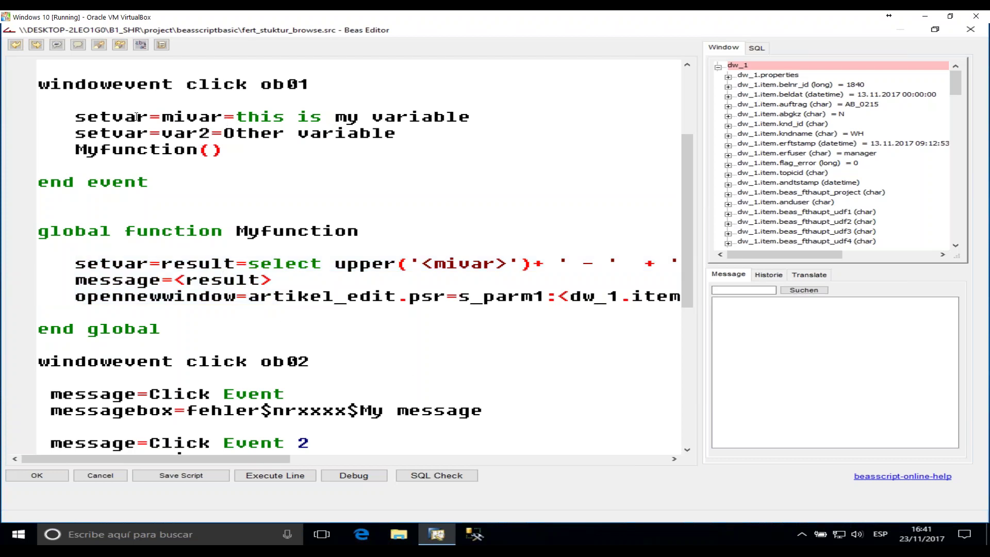
click(205, 119)
double_click(175, 135)
drag(99, 266, 235, 267)
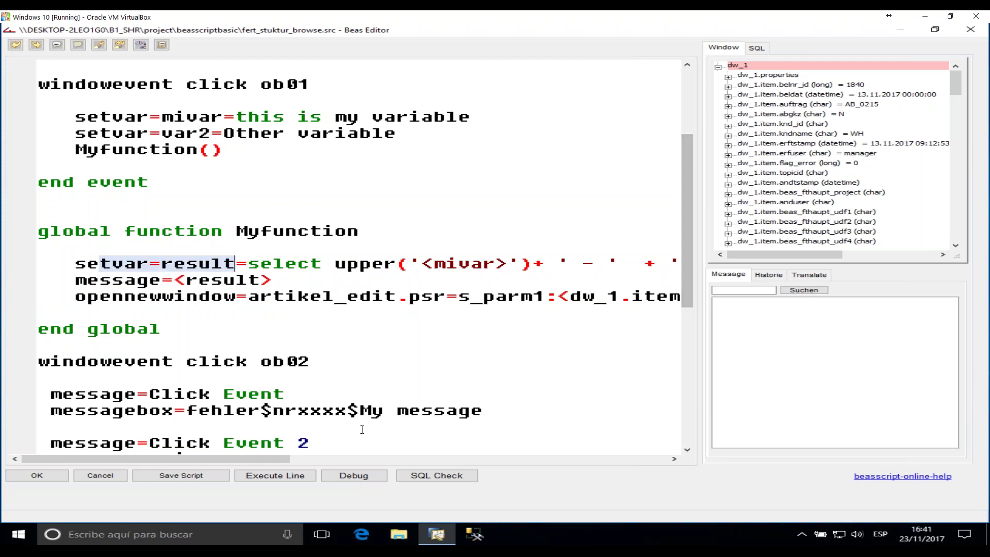
drag(252, 457, 298, 462)
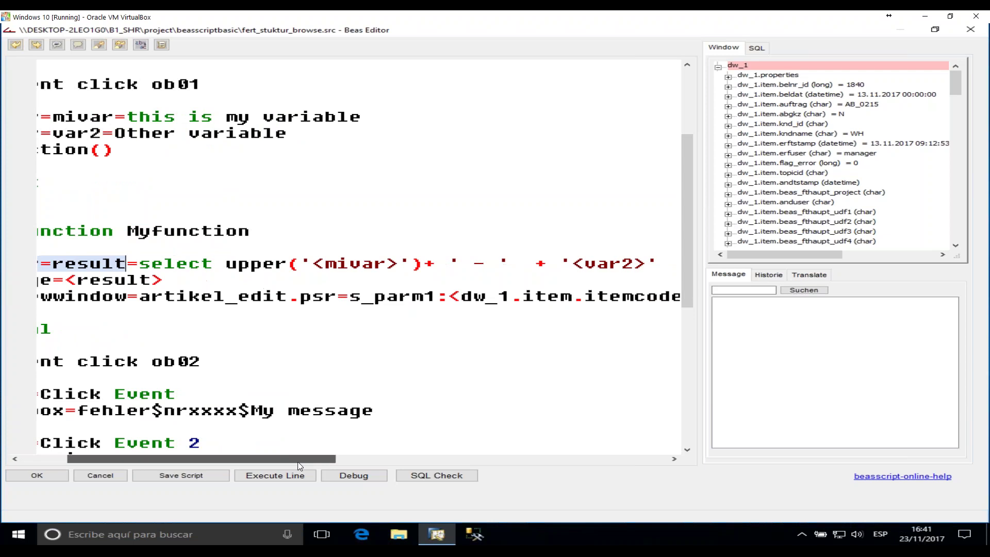
drag(141, 264, 225, 264)
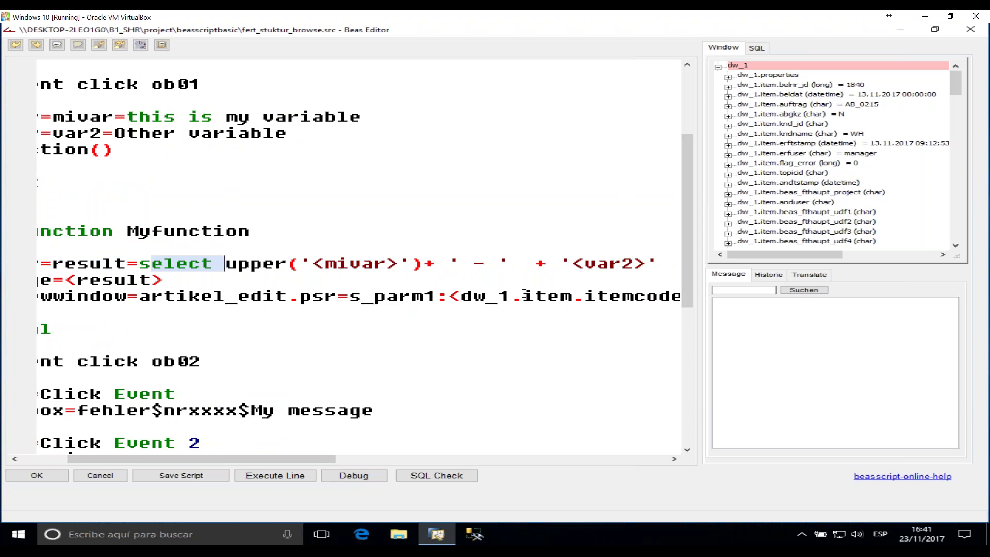
click(330, 264)
drag(340, 261, 386, 263)
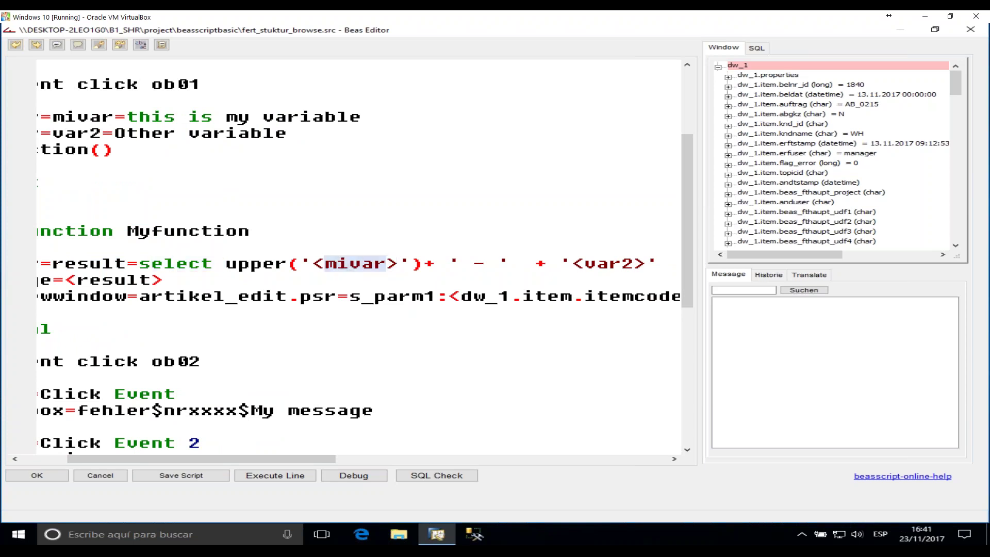
click(315, 265)
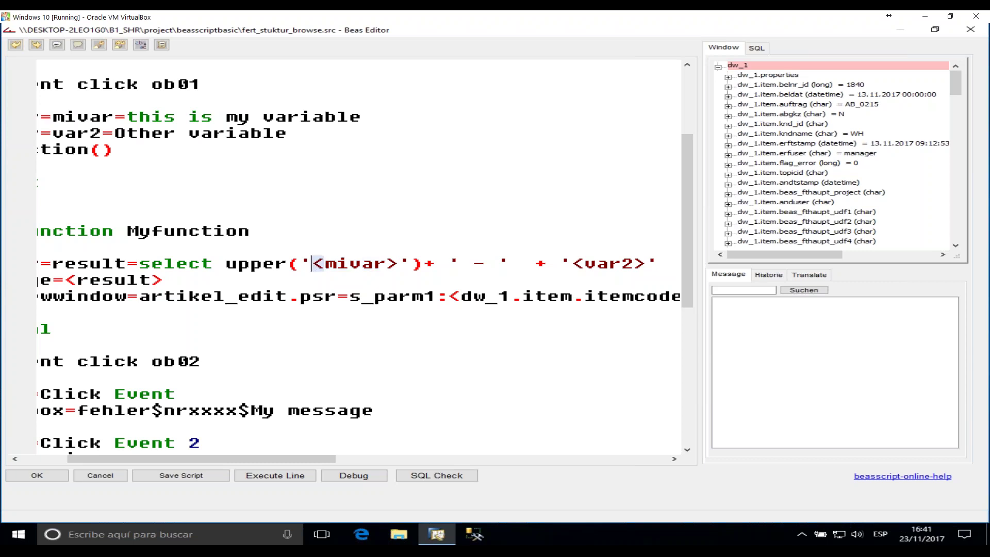
drag(387, 264, 398, 264)
click(313, 265)
drag(312, 264, 398, 264)
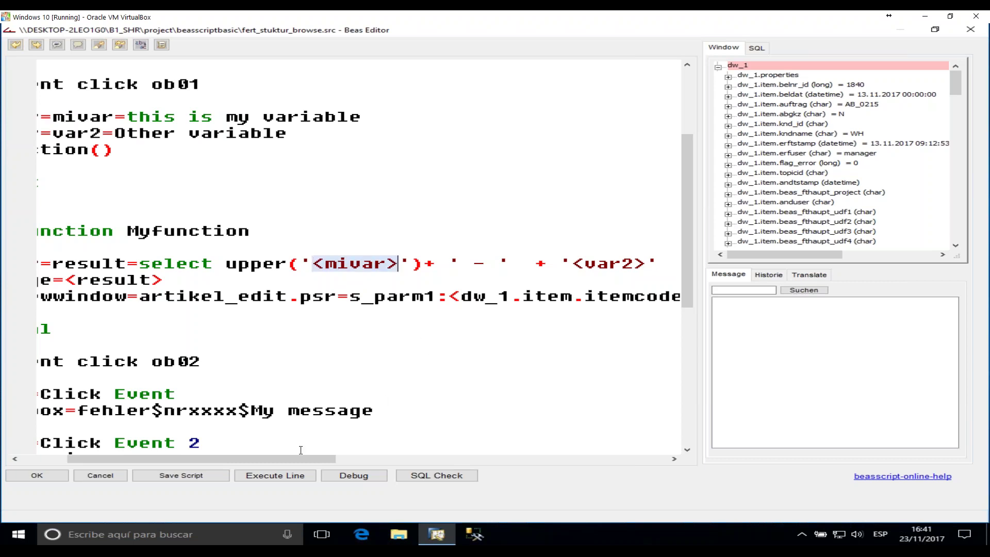
drag(312, 459, 266, 460)
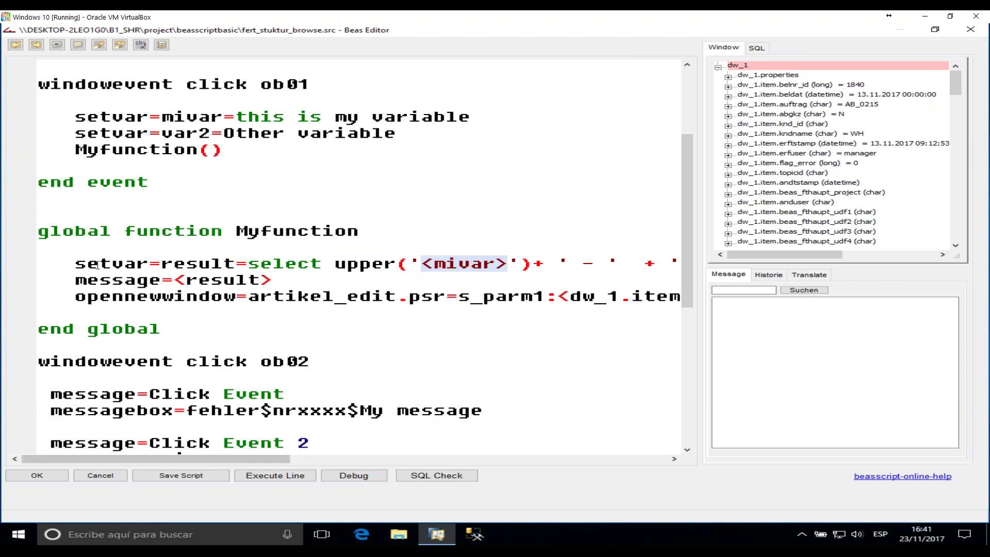
- Review the message=<result> line and insert an empty line after it
double_click(101, 280)
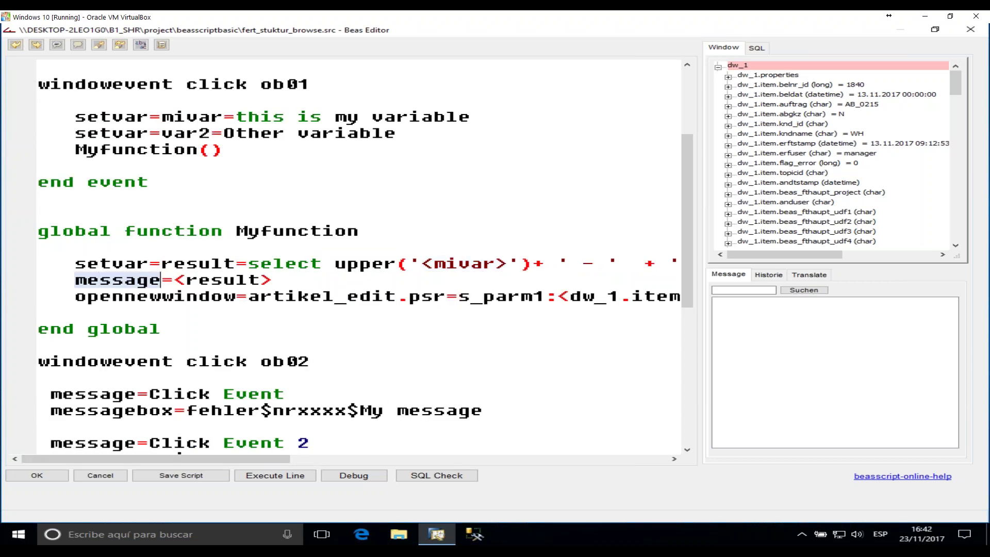
double_click(200, 280)
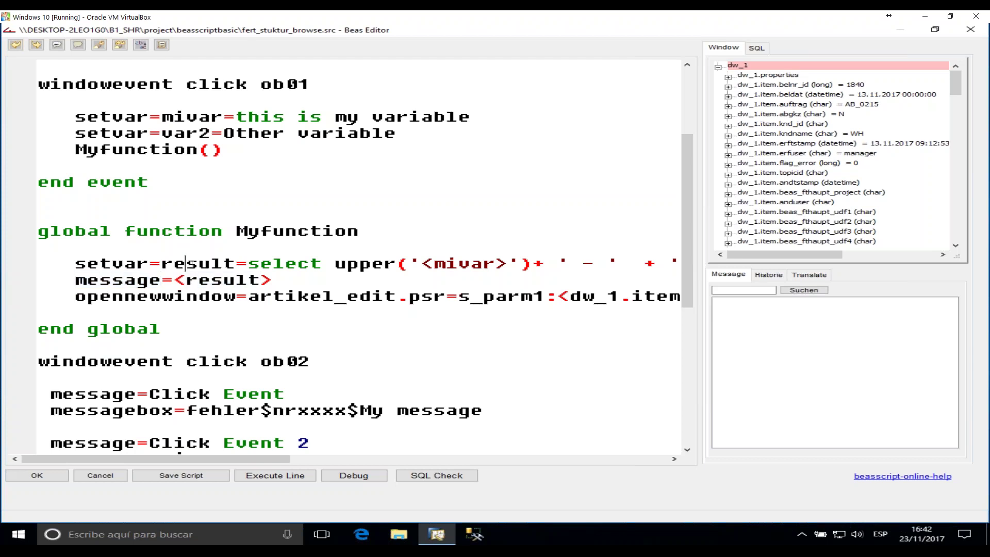
double_click(191, 264)
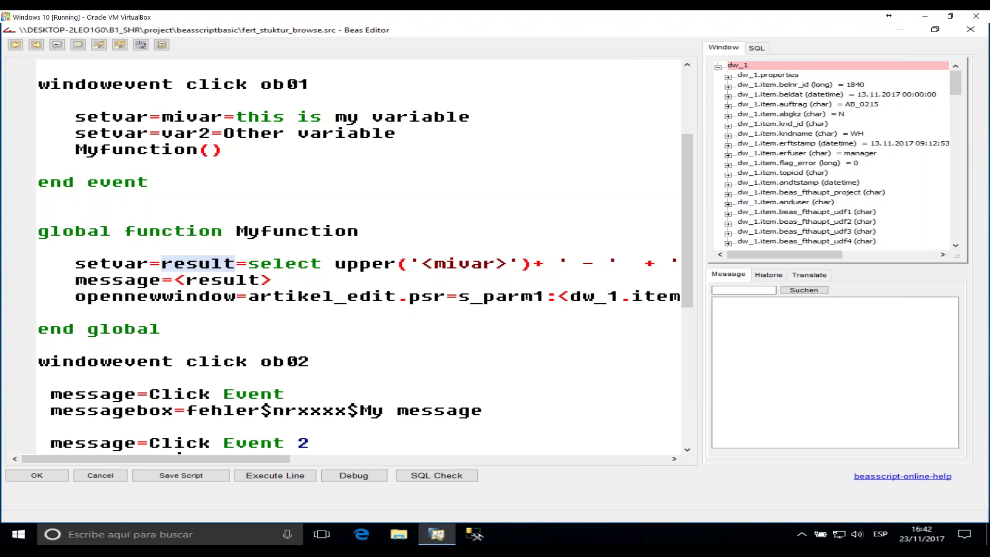
double_click(223, 280)
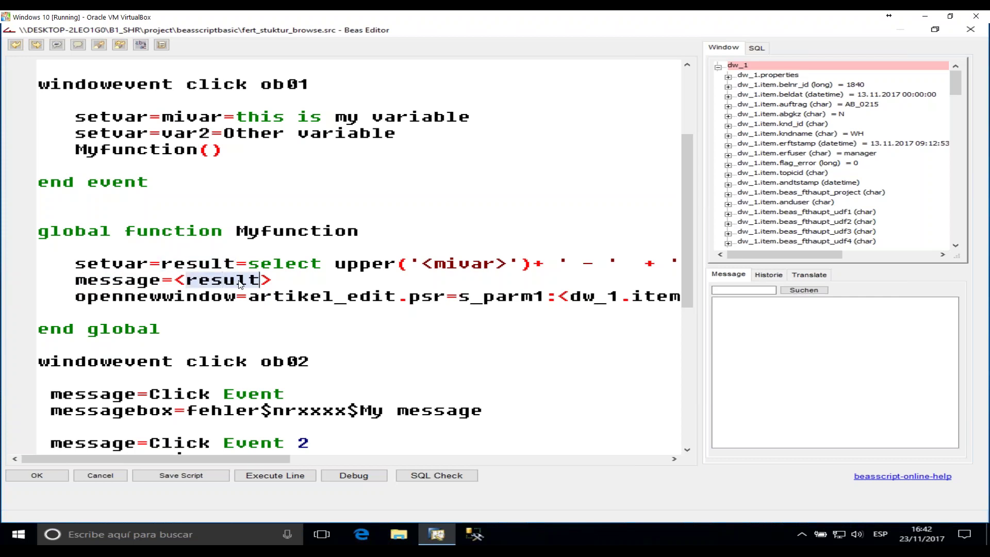
click(282, 279)
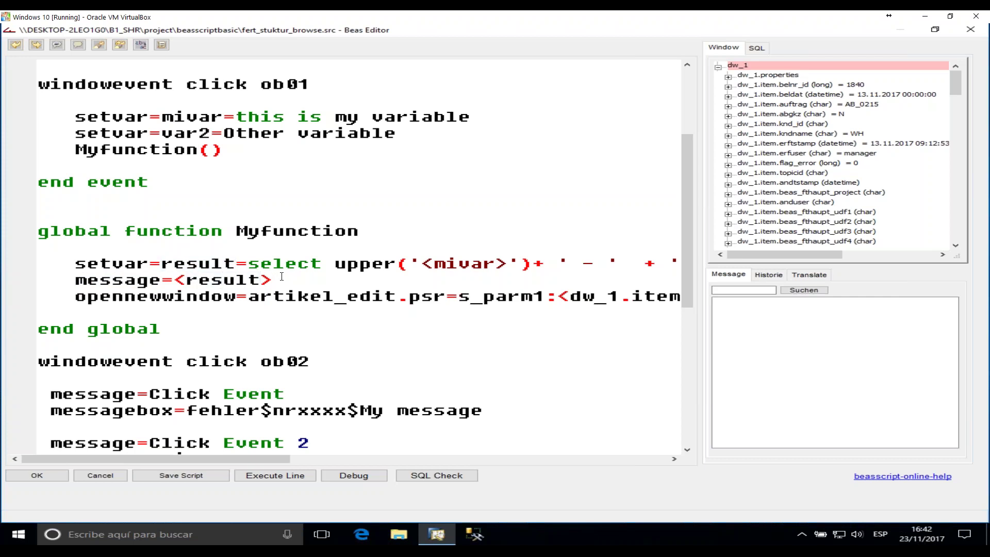
key(Return)
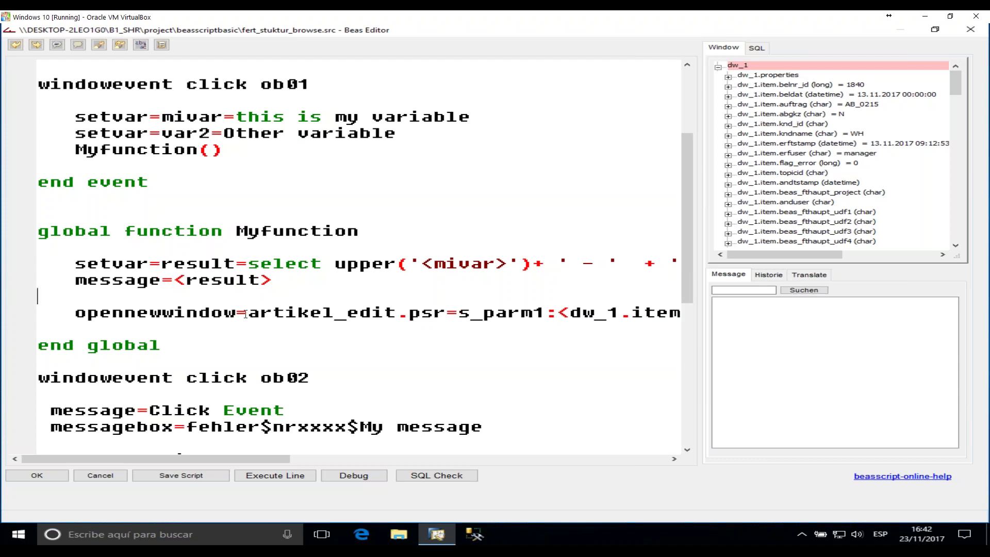
- Review the opennewwindow=artikel_edit.psr line and its s_parm parameter assignment
drag(258, 314, 447, 321)
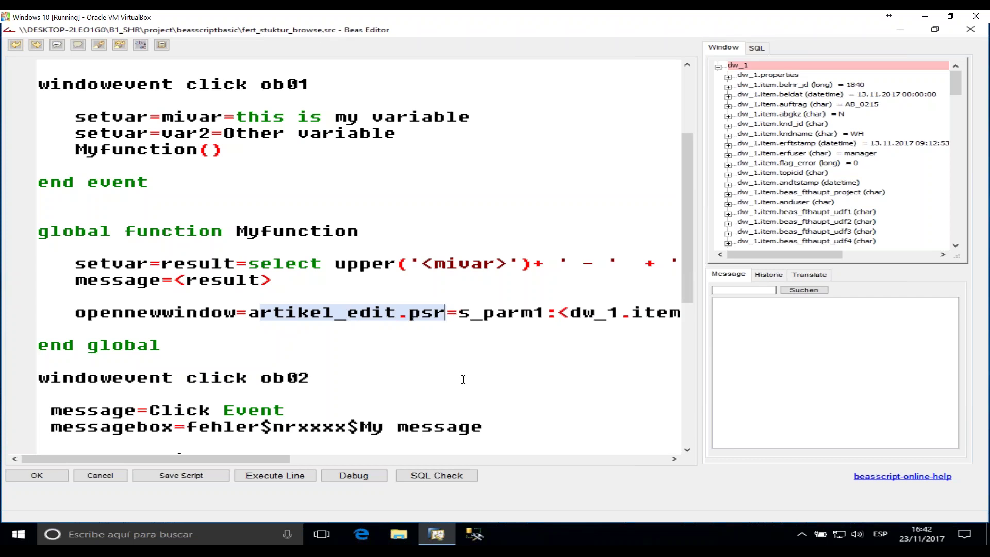
click(386, 340)
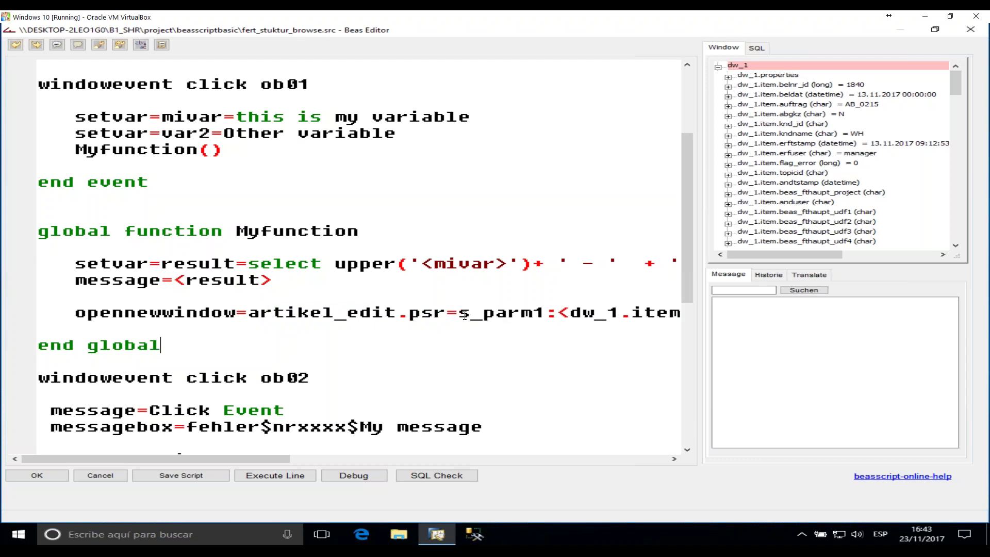
drag(447, 311, 533, 313)
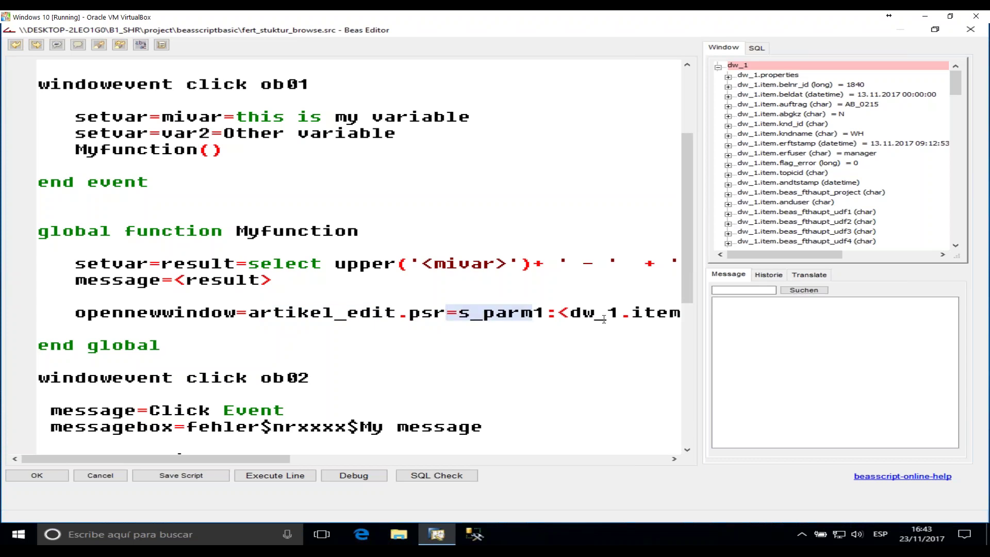
drag(259, 459, 401, 457)
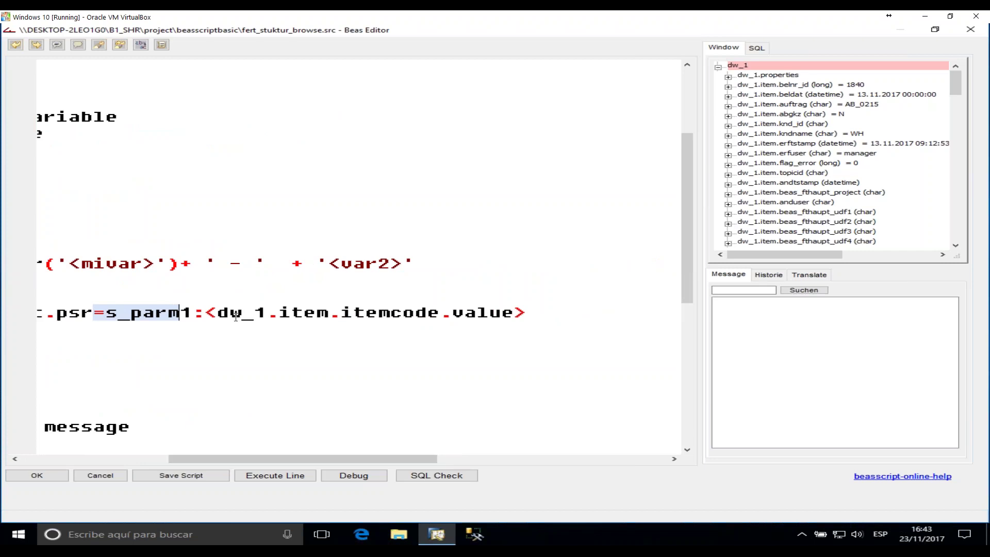
drag(230, 312, 518, 317)
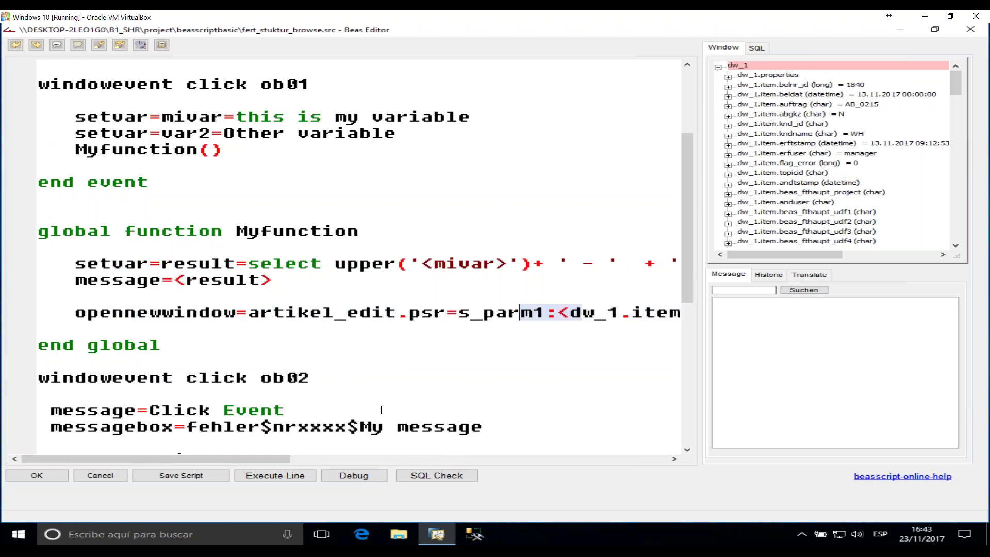
drag(240, 459, 374, 457)
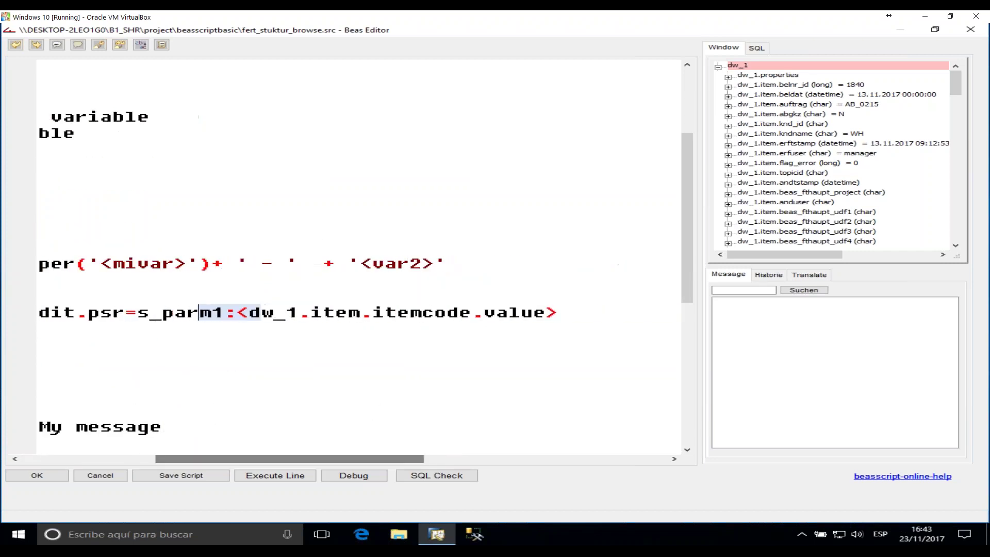
- Add indented blank lines after the opennewwindow line, before end global
key(End)
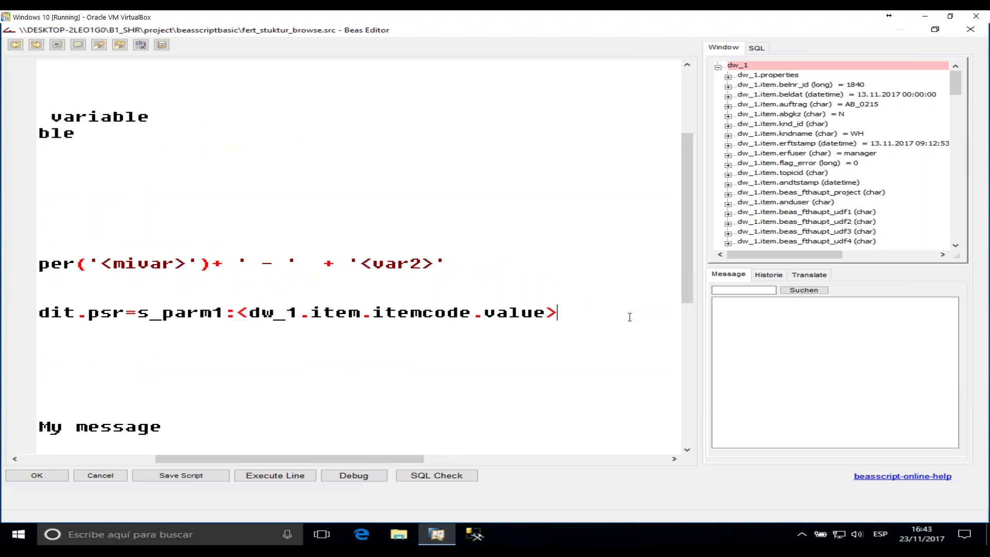
key(Return)
key(Return)
key(Return)
key(Tab)
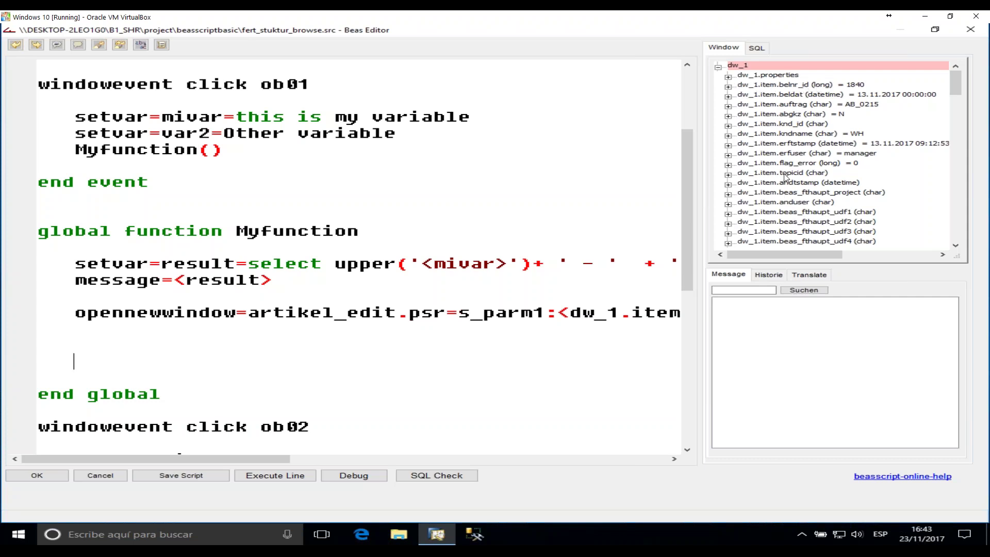
click(800, 135)
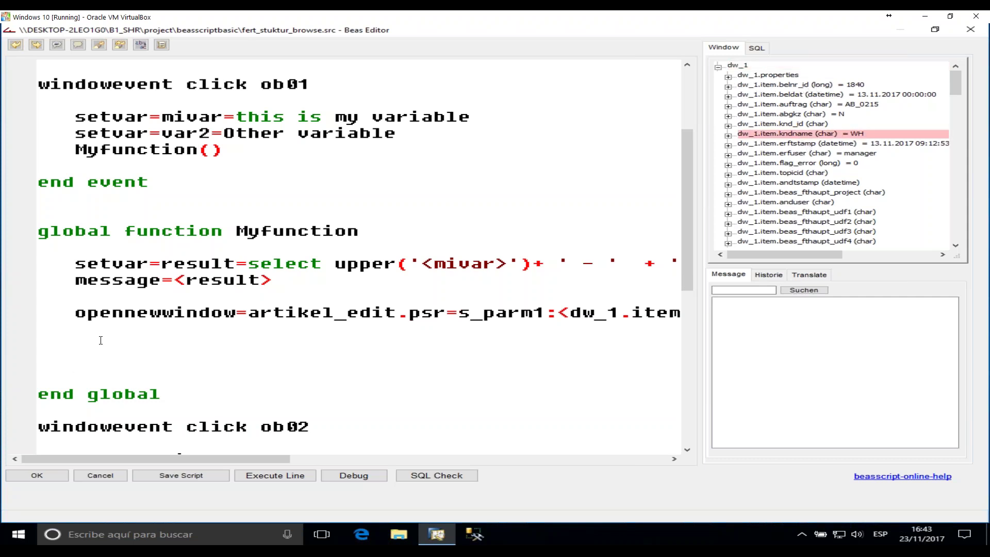
double_click(806, 134)
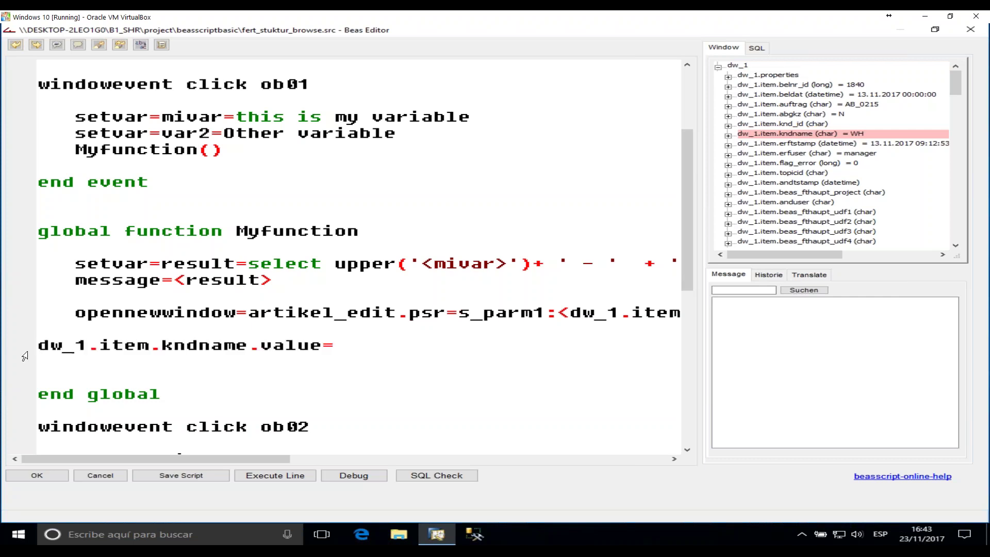
double_click(62, 348)
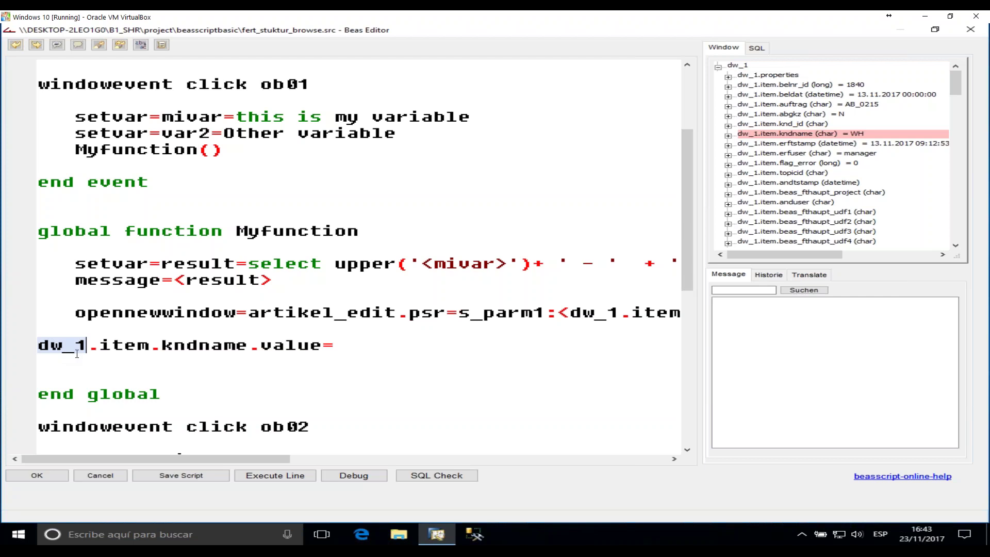
click(125, 346)
double_click(126, 345)
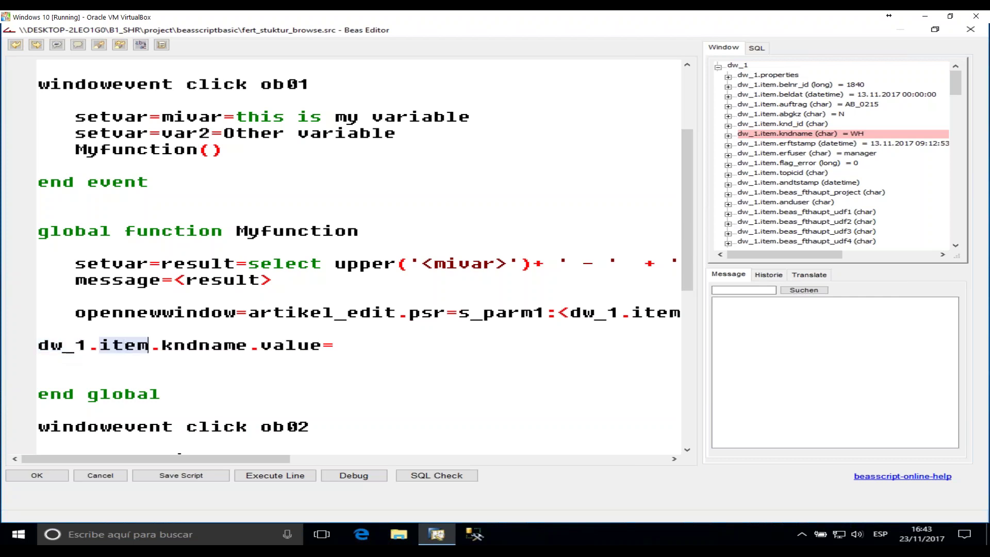
drag(174, 345, 309, 347)
click(315, 368)
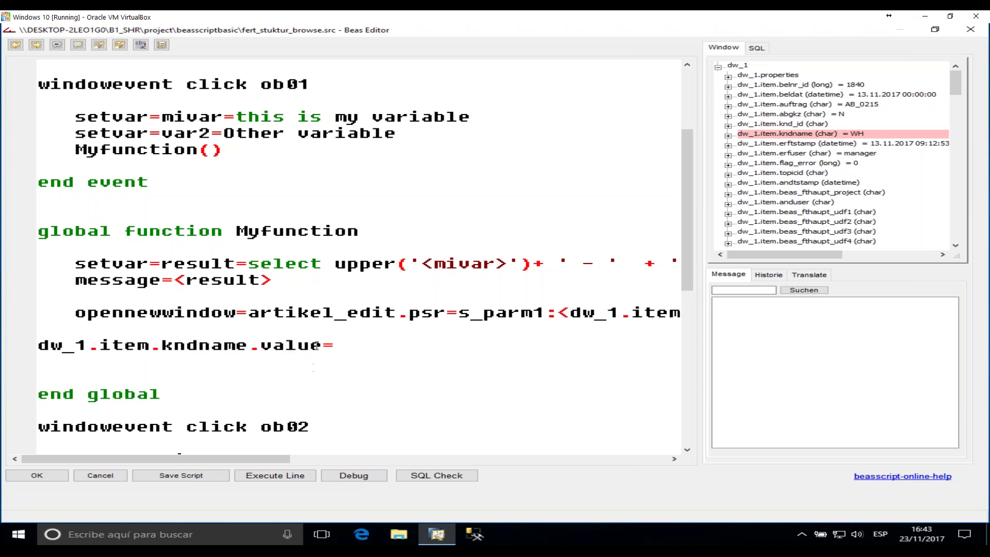
click(344, 343)
text(test <>)
key(Left)
text(myvar)
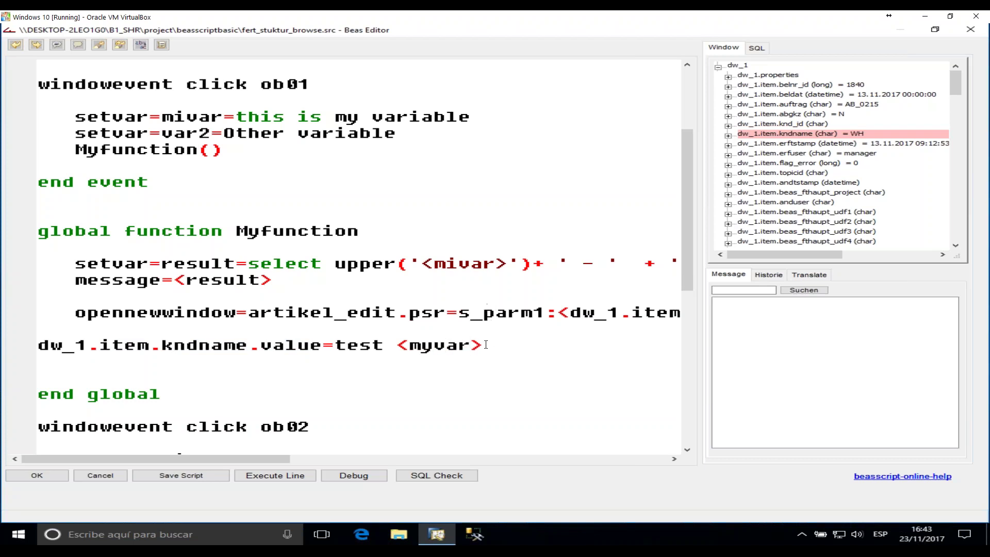
key(shift+Home)
key(Left)
drag(334, 345, 525, 344)
key(Delete)
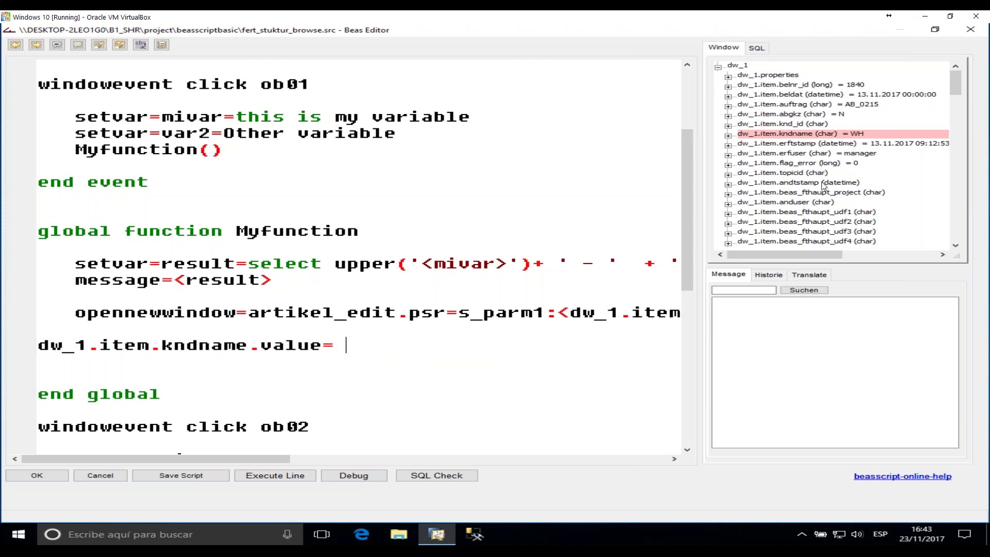
- Insert dw_1.item.itemname into the kndname assignment, then delete that whole line
scroll(840, 207, down, 5)
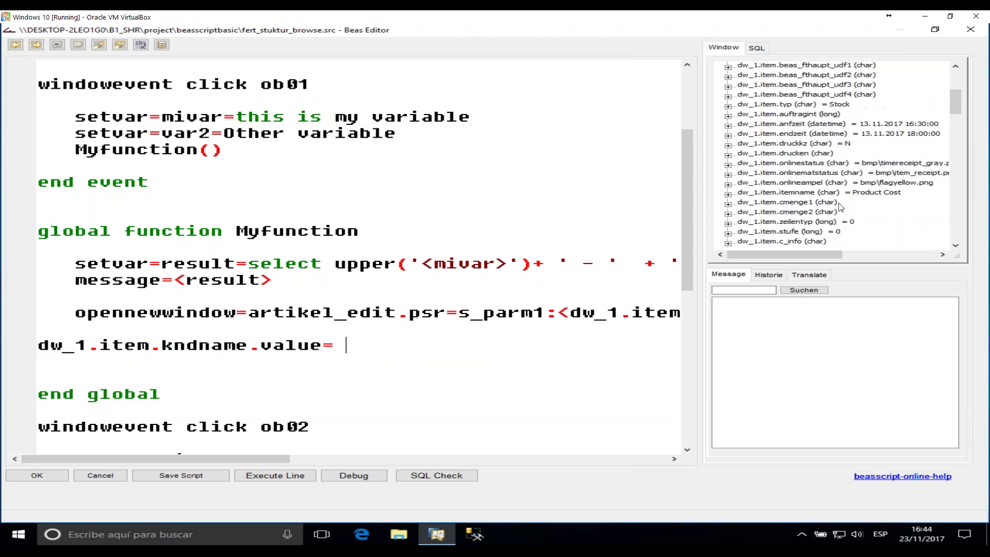
double_click(804, 193)
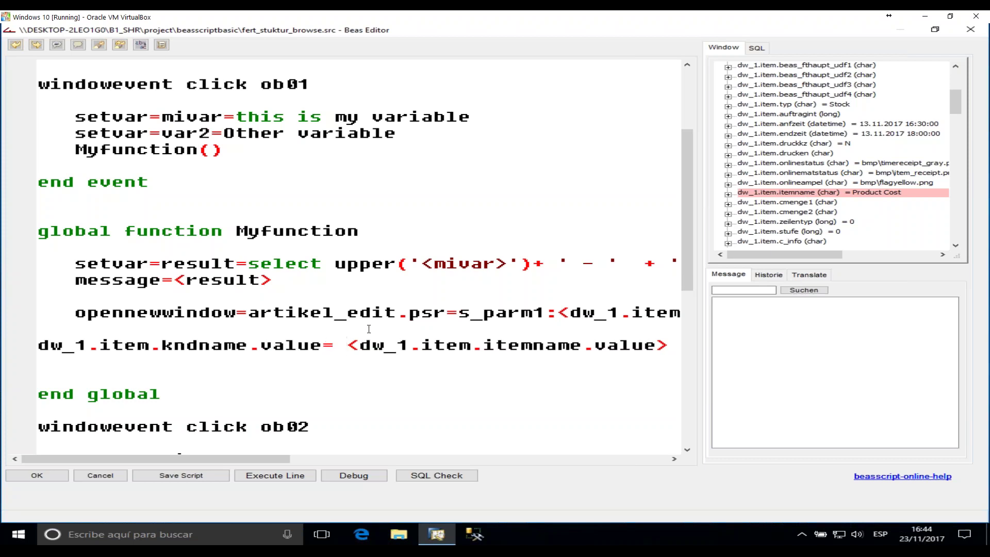
key(BackSpace)
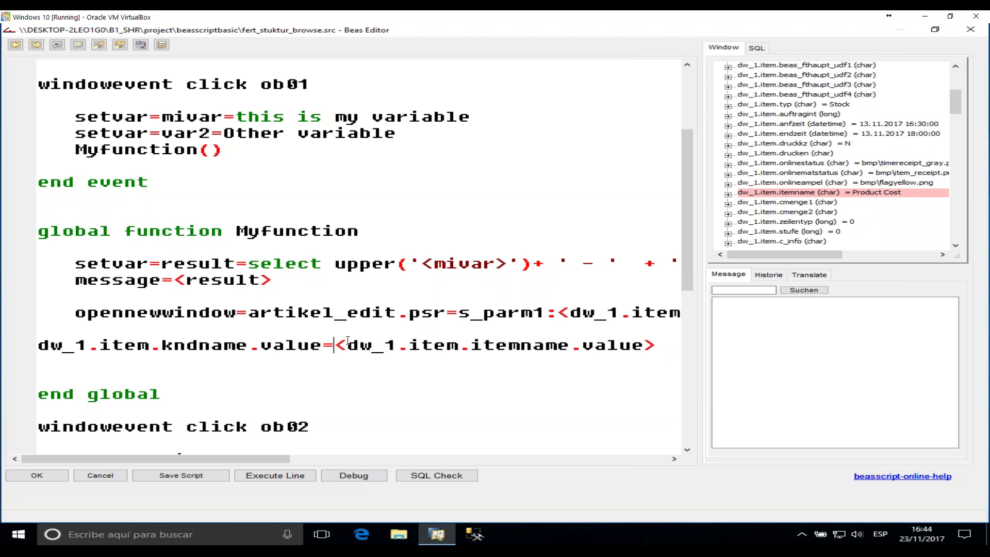
drag(656, 345, 340, 341)
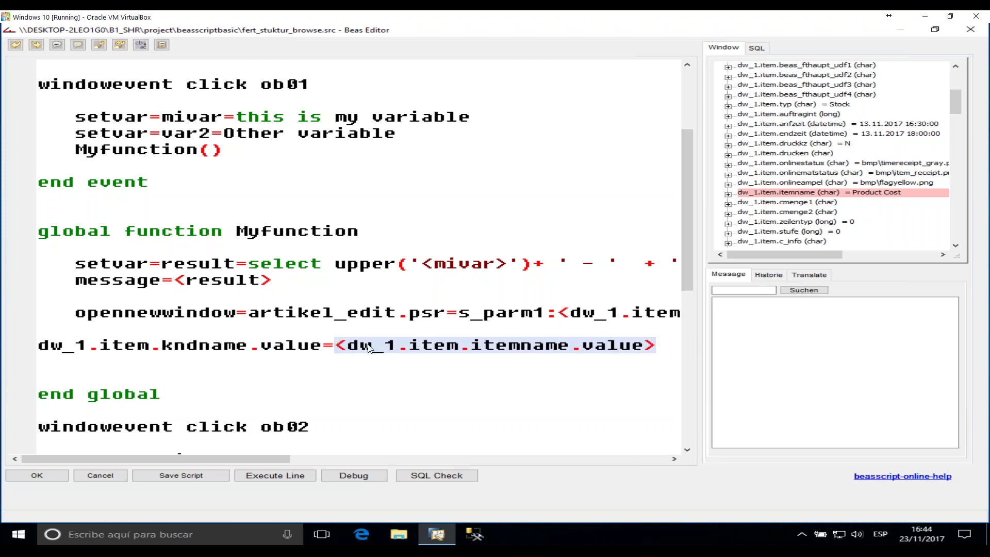
click(470, 345)
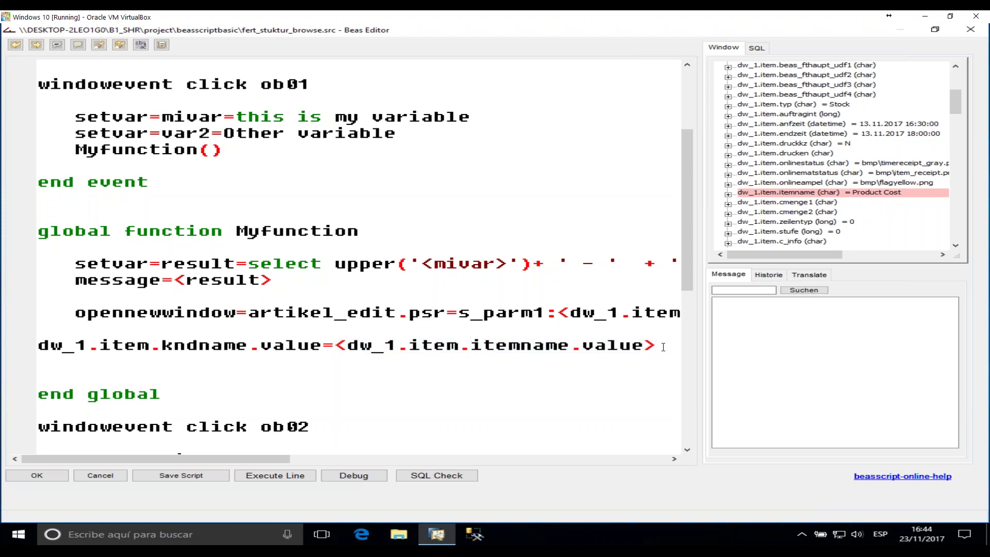
drag(655, 345, 38, 345)
key(Delete)
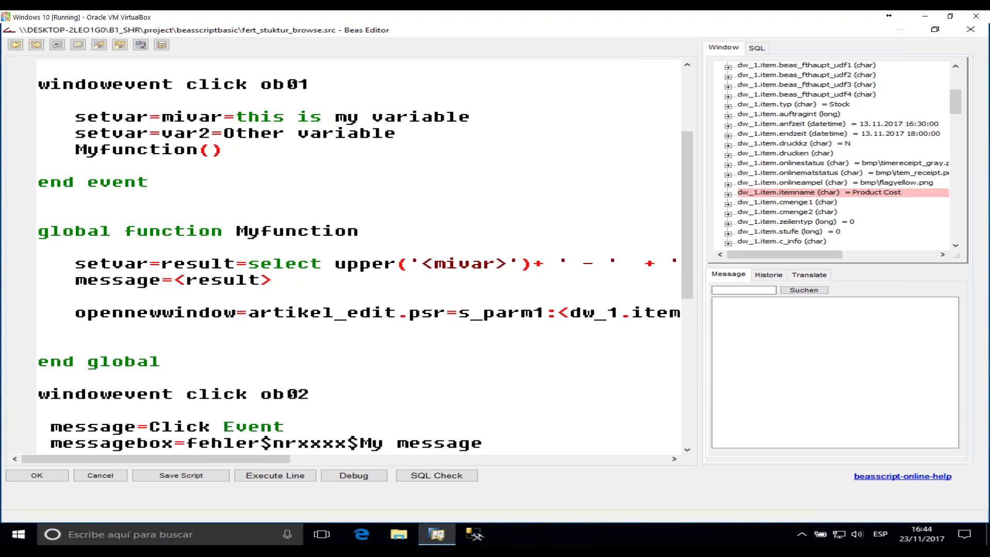
click(345, 361)
scroll(224, 218, up, 3)
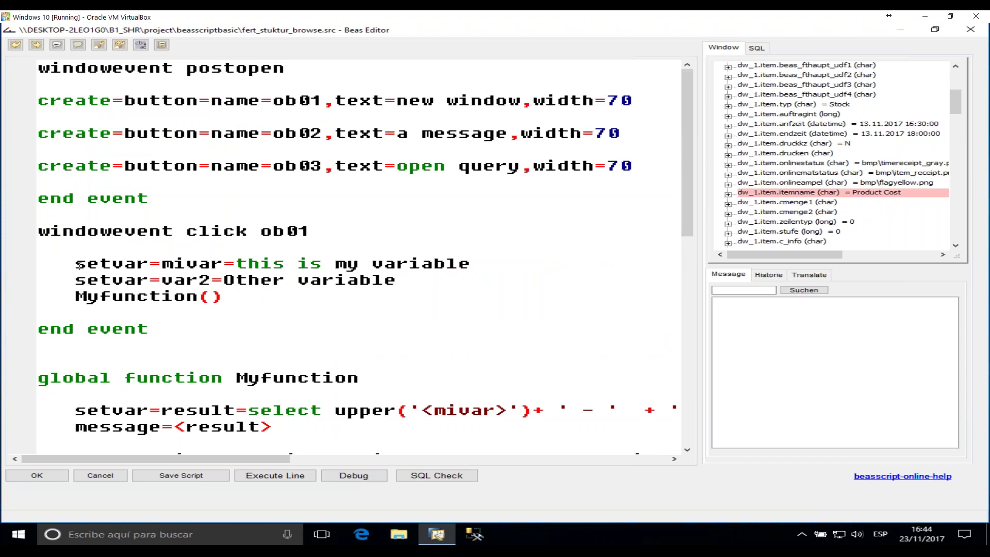
drag(77, 264, 345, 282)
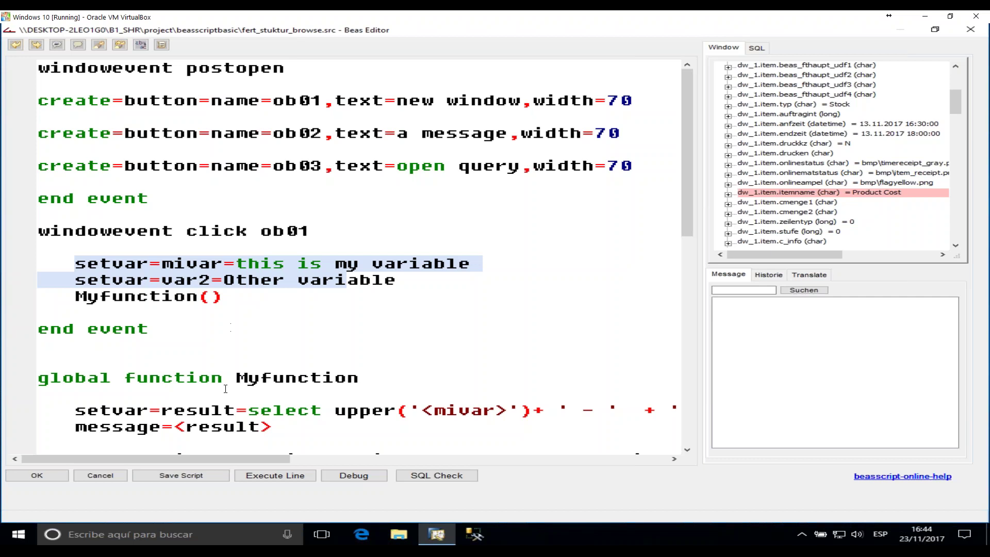
click(184, 412)
scroll(423, 95, down, 1)
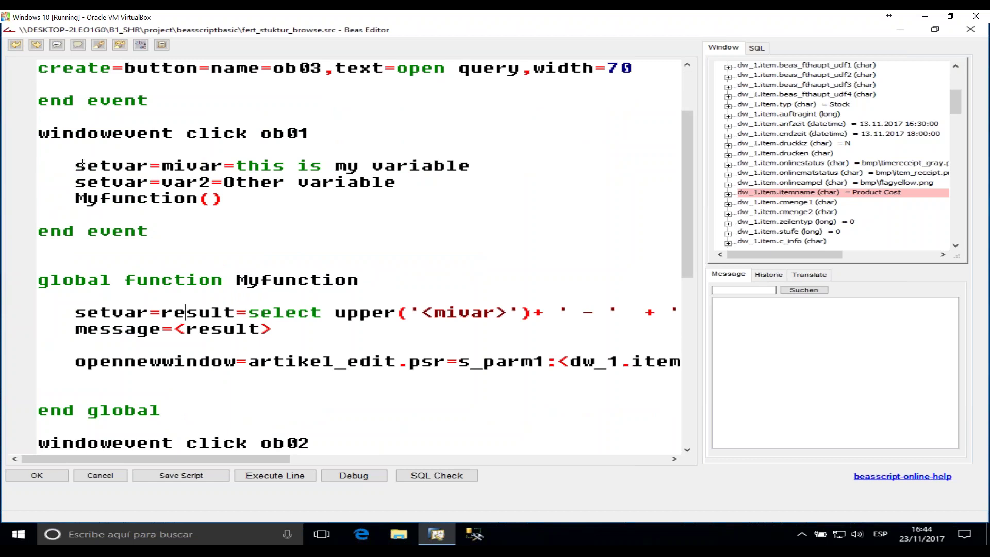
drag(87, 165, 183, 166)
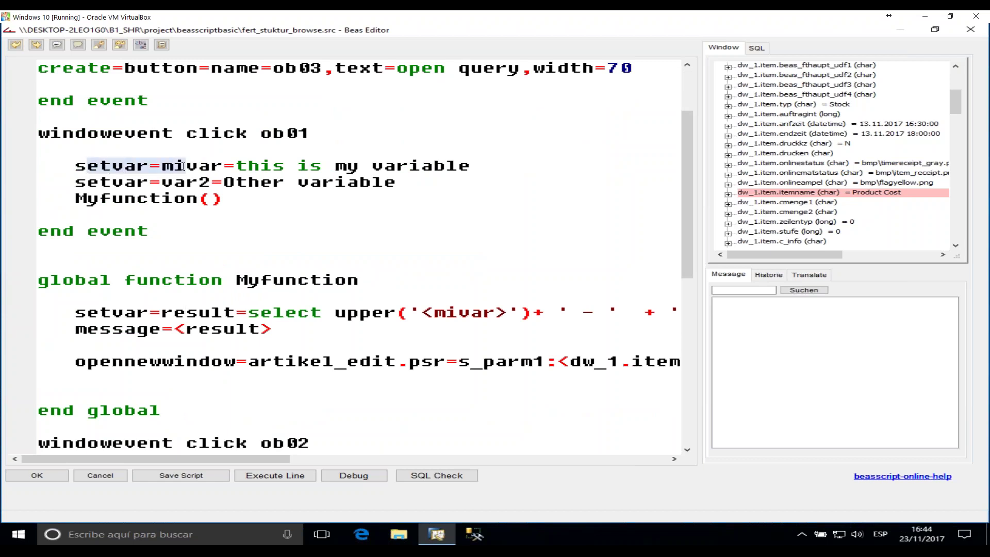
click(204, 179)
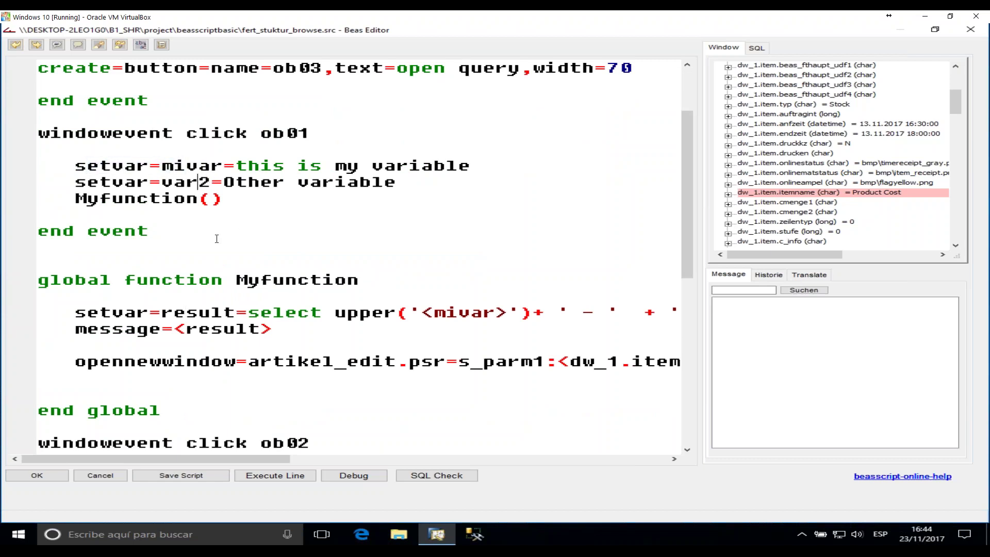
drag(247, 279, 359, 280)
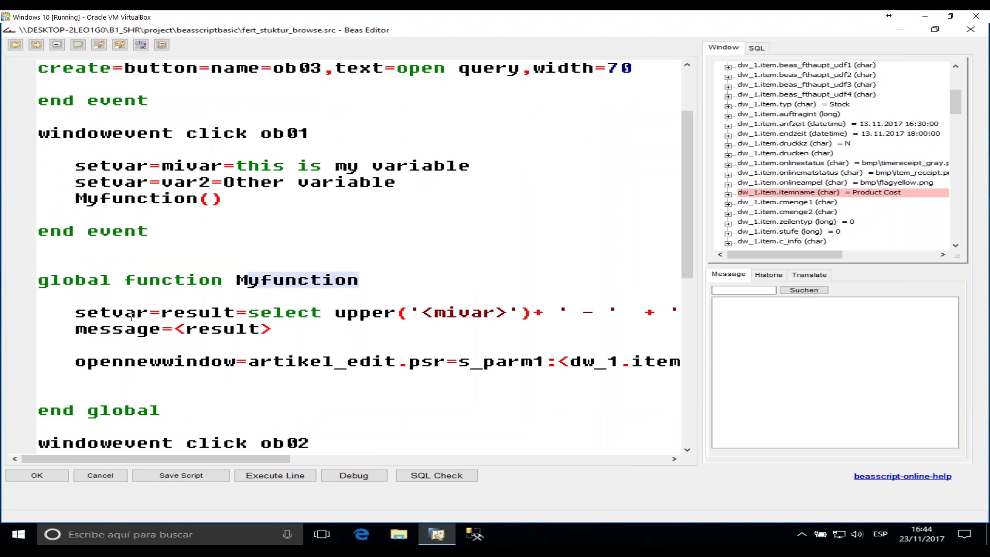
click(185, 312)
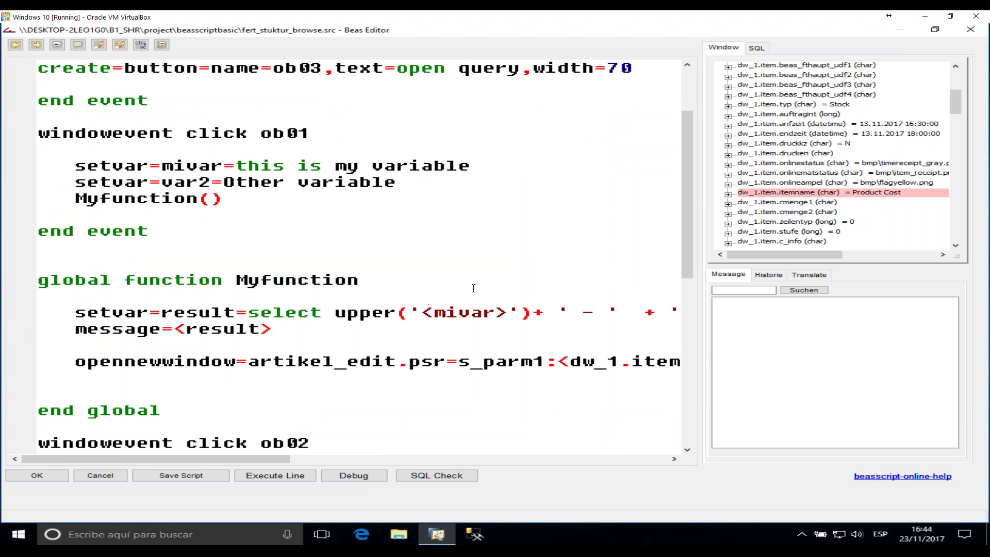
drag(244, 459, 335, 459)
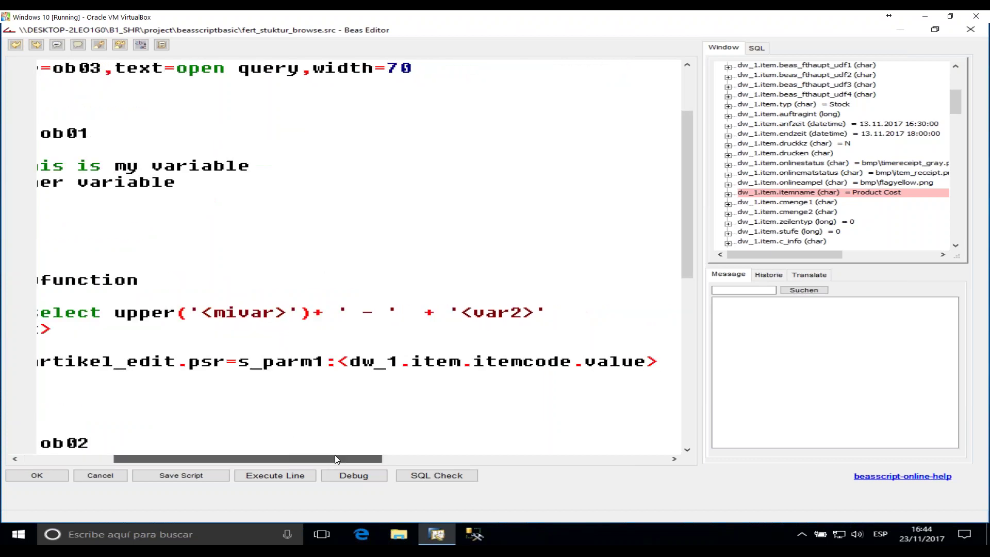
drag(461, 313, 522, 313)
drag(309, 459, 217, 459)
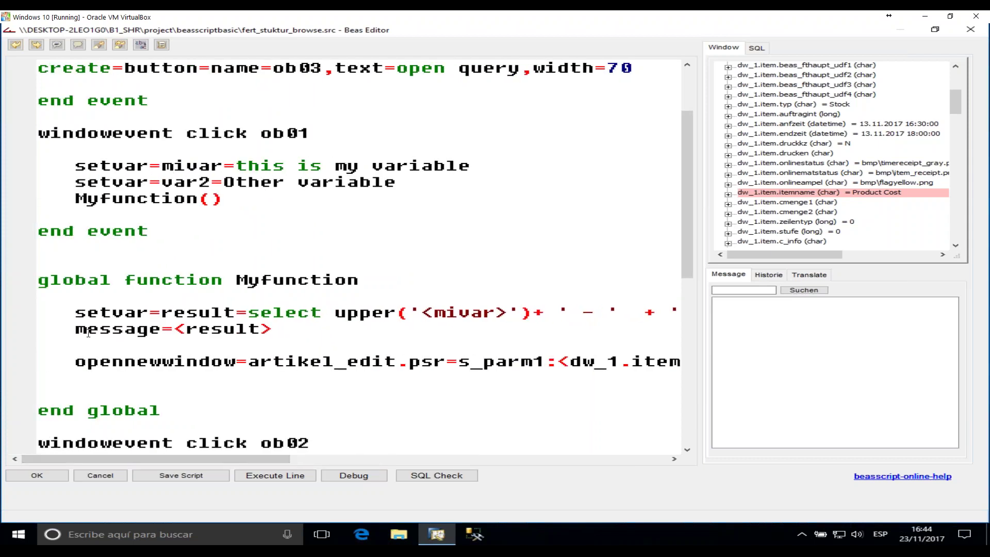
drag(87, 329, 302, 340)
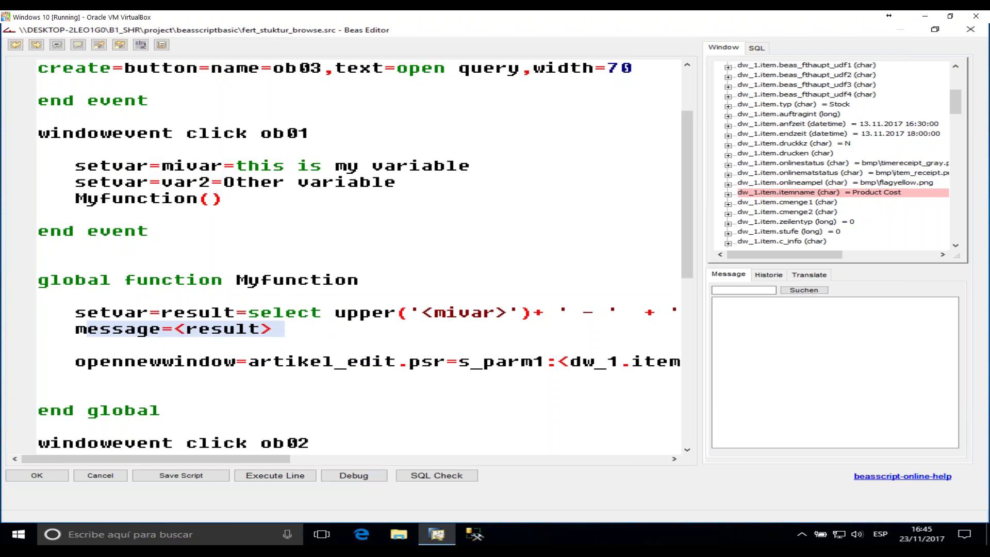
click(285, 327)
drag(102, 362, 248, 363)
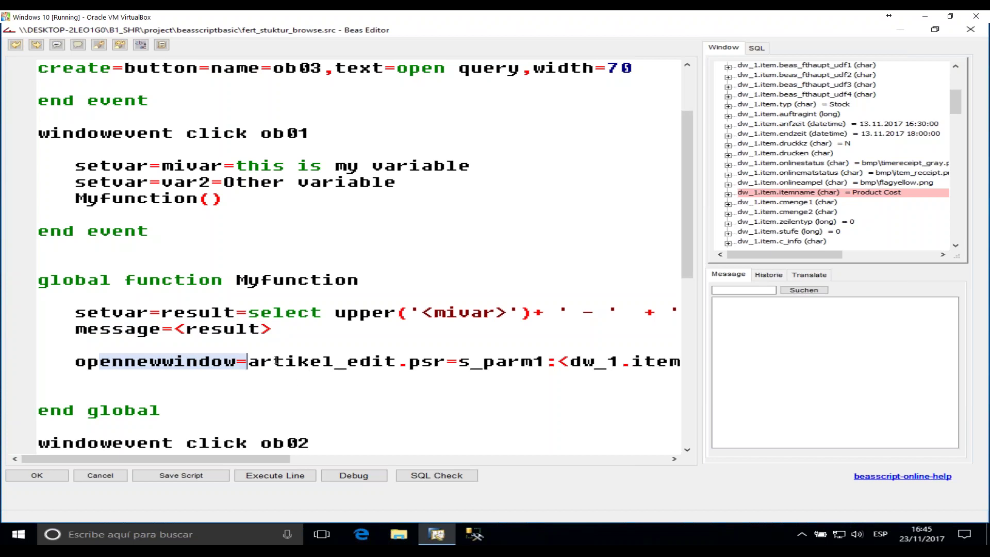
drag(282, 458, 402, 456)
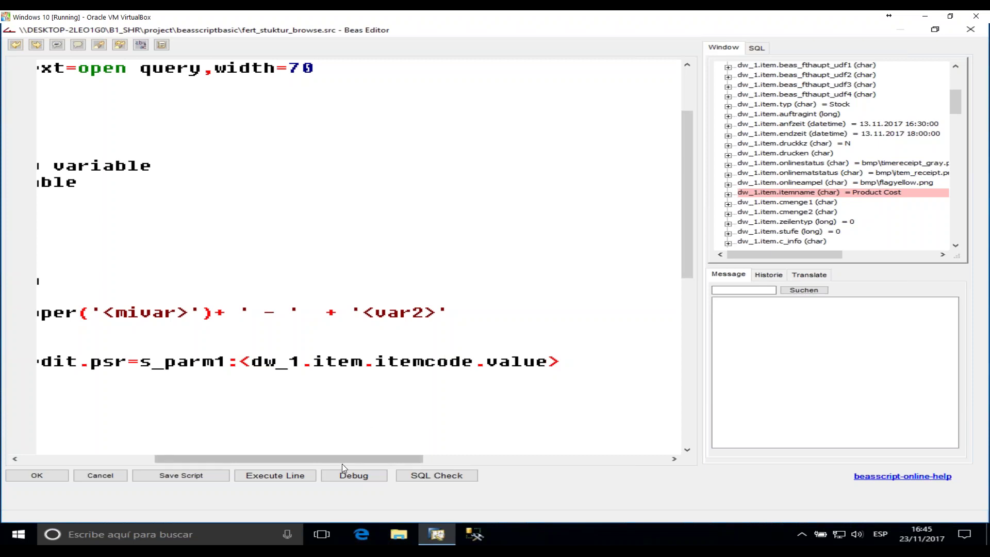
drag(349, 459, 216, 458)
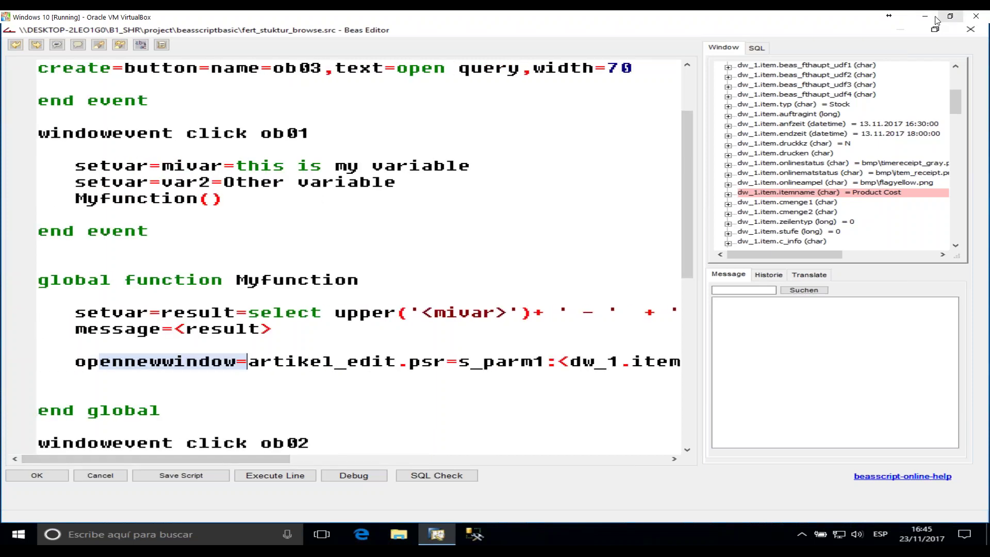
click(933, 20)
- Apply the script, run the 'new Window' button, dismiss the variable message and close PCost's item master data
click(973, 30)
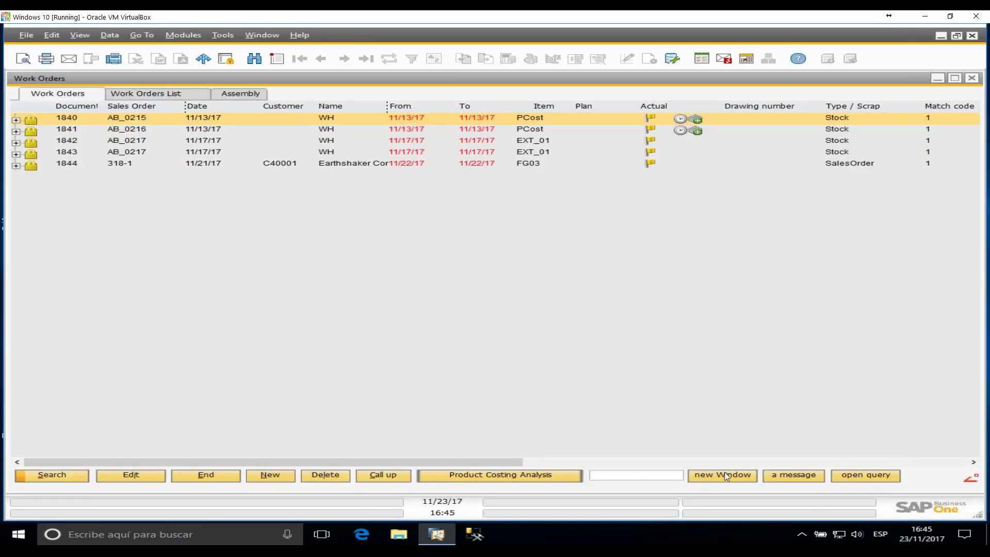
click(721, 476)
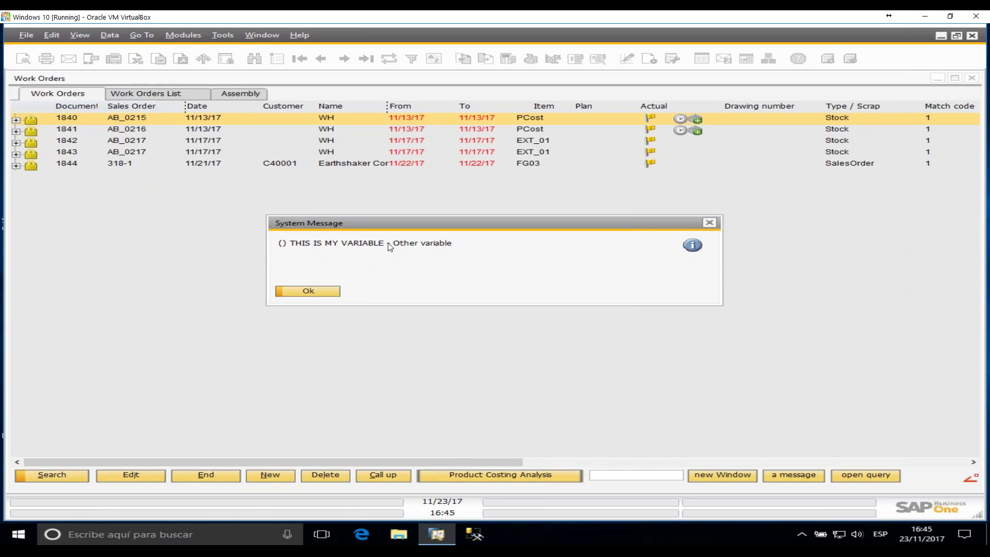
click(317, 290)
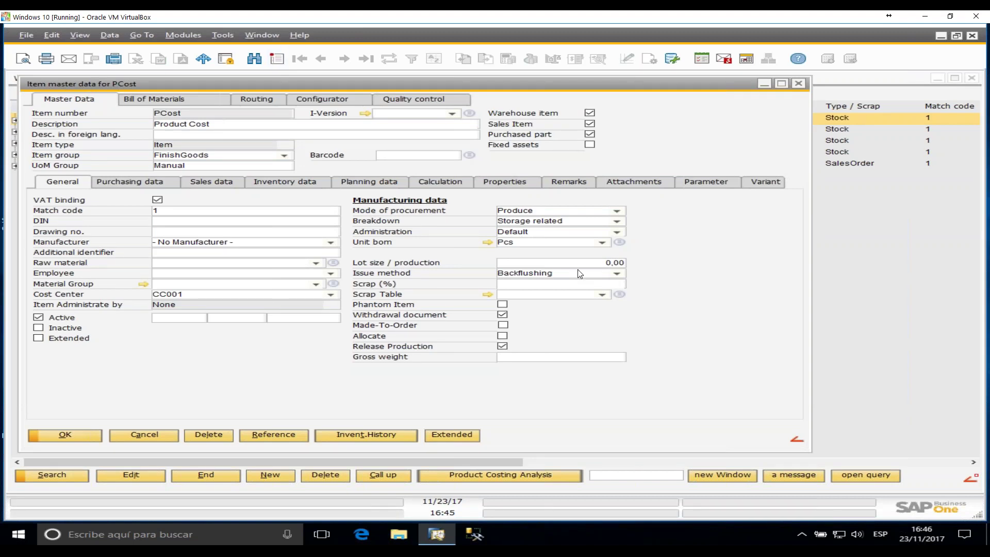
click(802, 84)
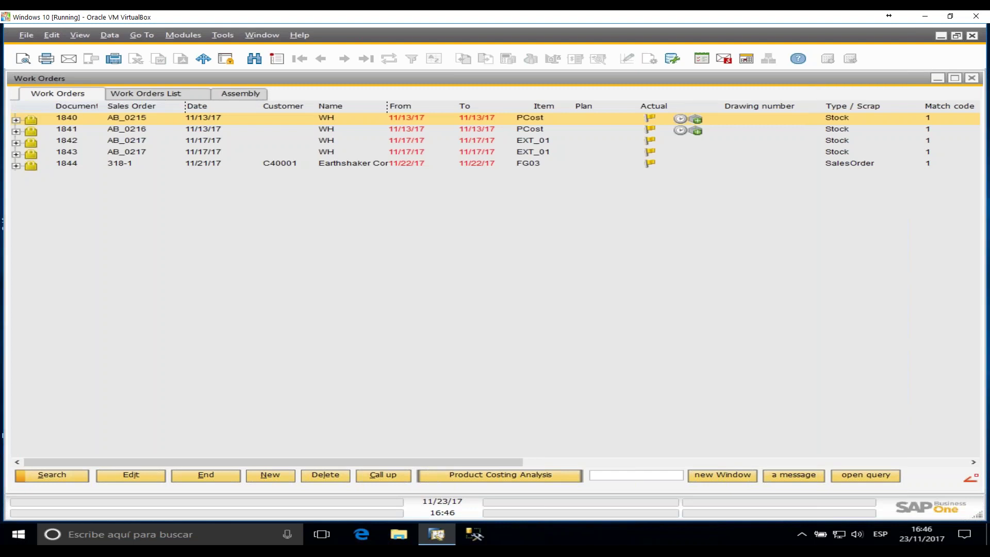
click(221, 35)
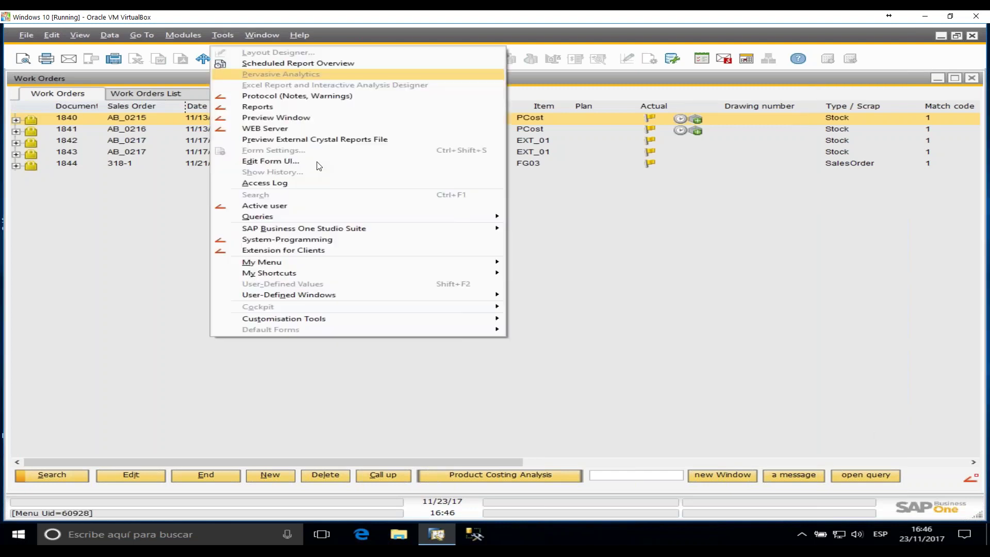
click(325, 250)
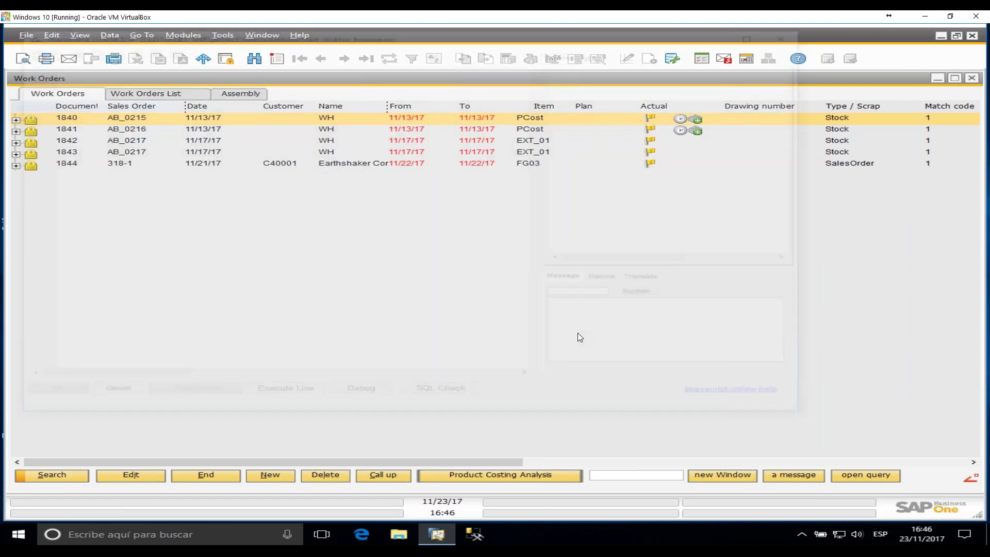
scroll(419, 259, down, 1)
scroll(376, 194, up, 4)
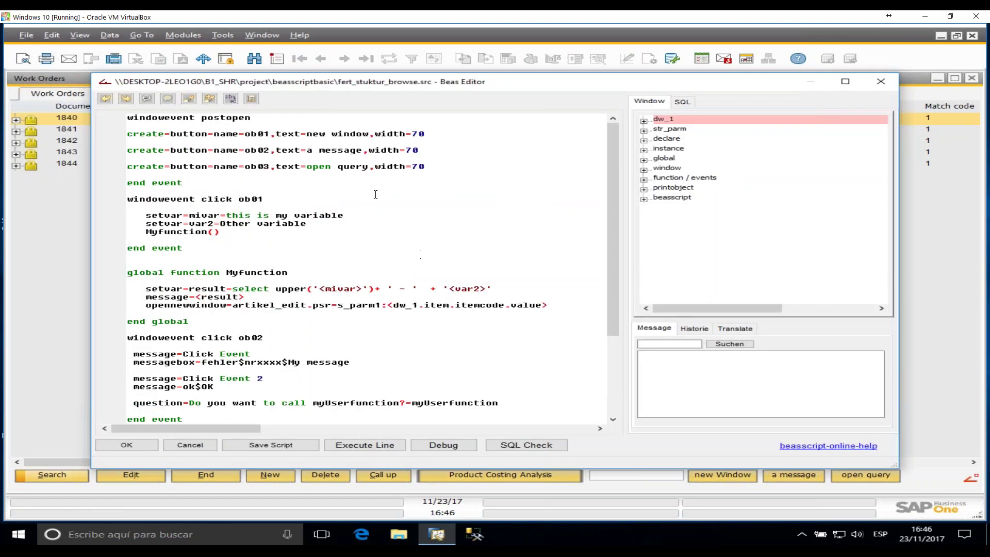
scroll(510, 197, down, 5)
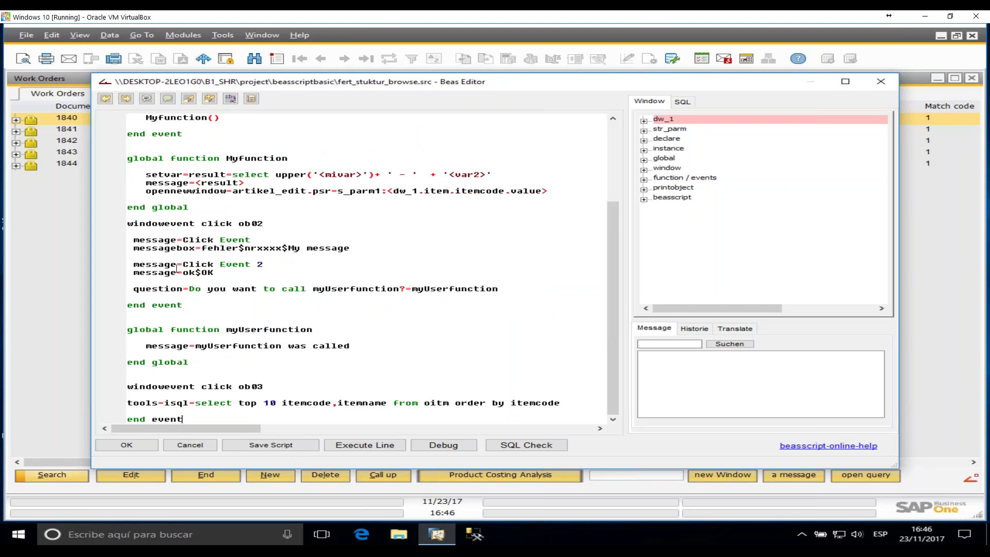
click(284, 225)
ctrl+scroll(505, 330, up, 3)
drag(612, 234, 616, 299)
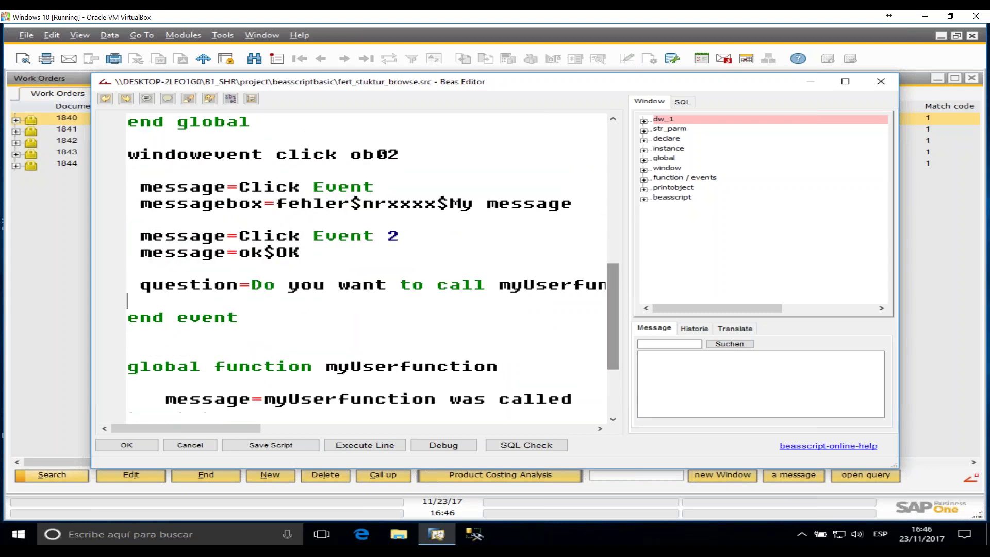
drag(140, 187, 227, 187)
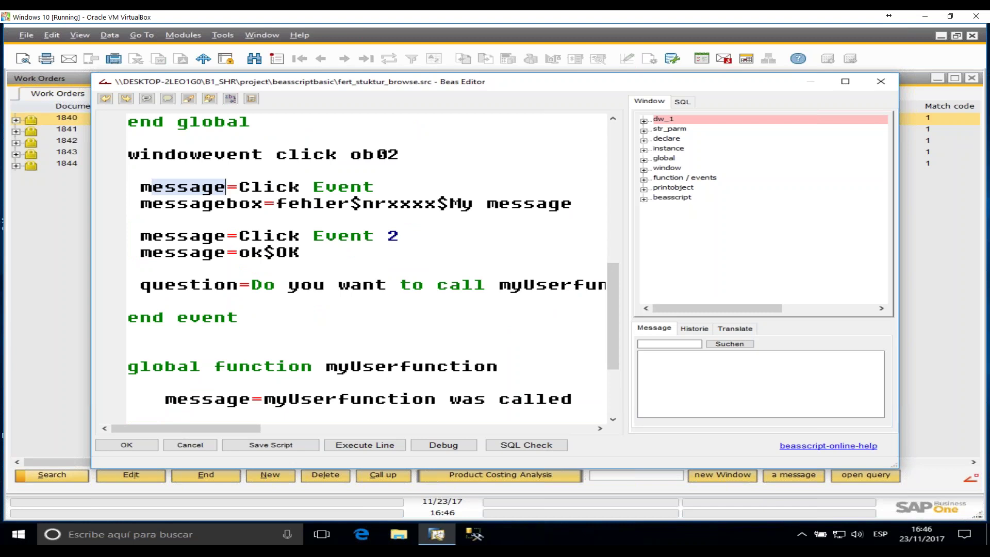
click(277, 189)
click(340, 189)
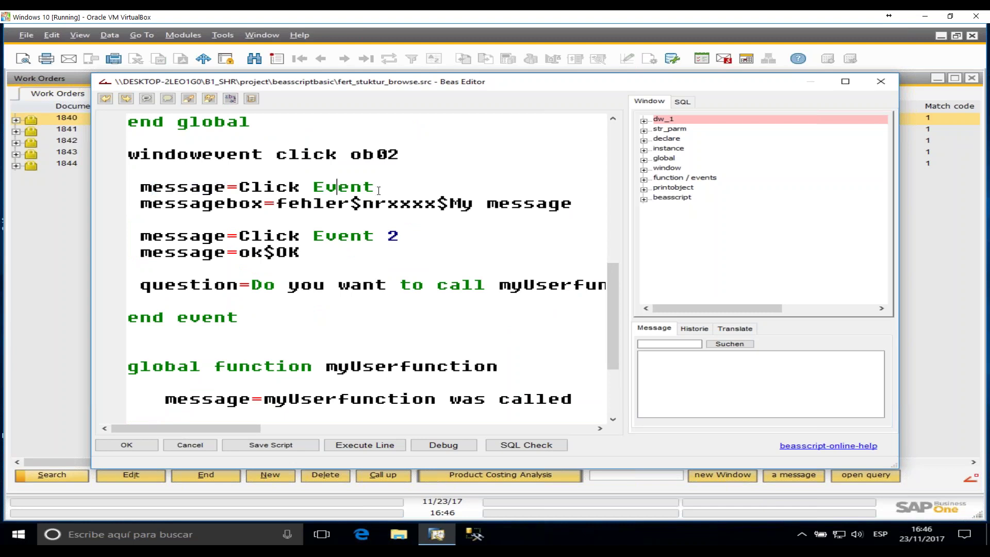
drag(378, 190, 130, 171)
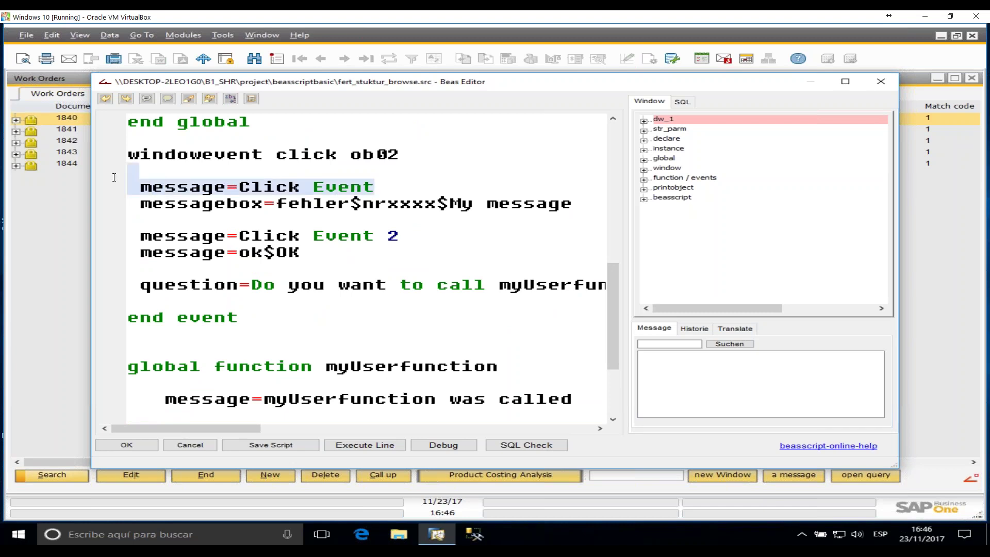
double_click(229, 207)
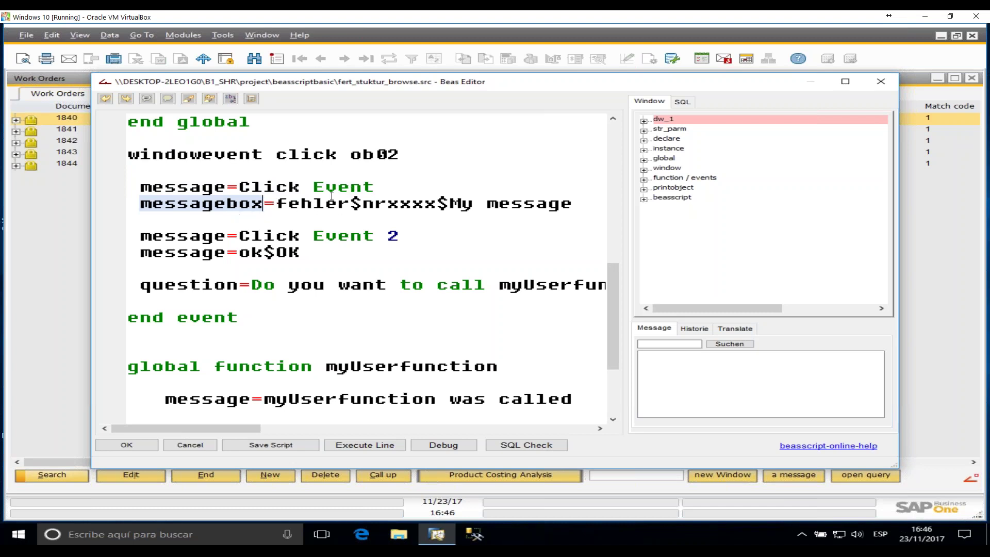
double_click(319, 209)
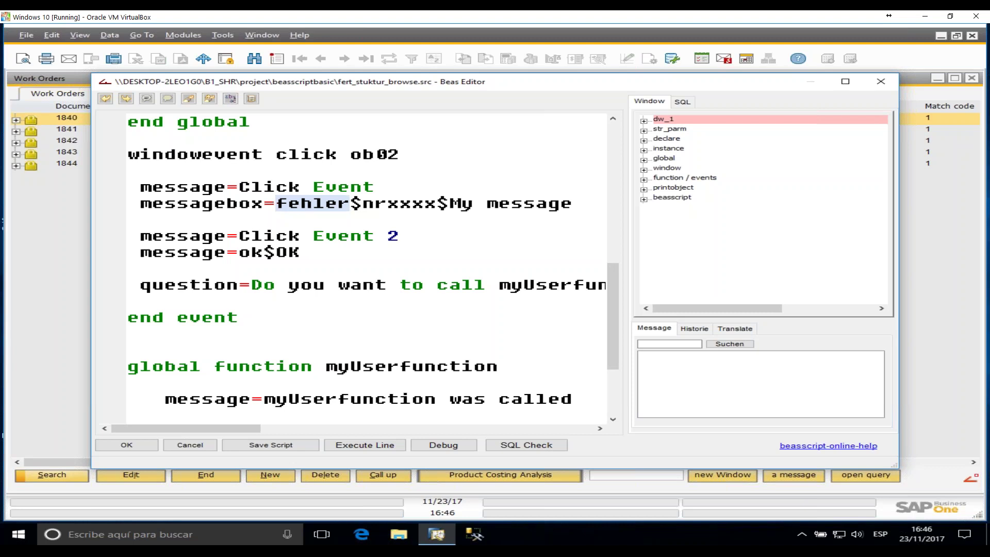
drag(165, 235, 387, 236)
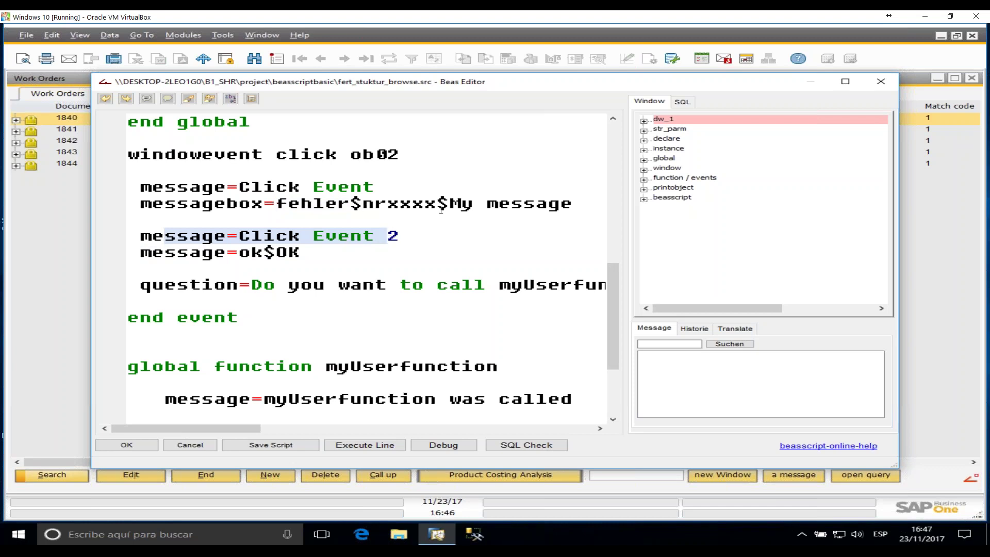
drag(165, 252, 315, 268)
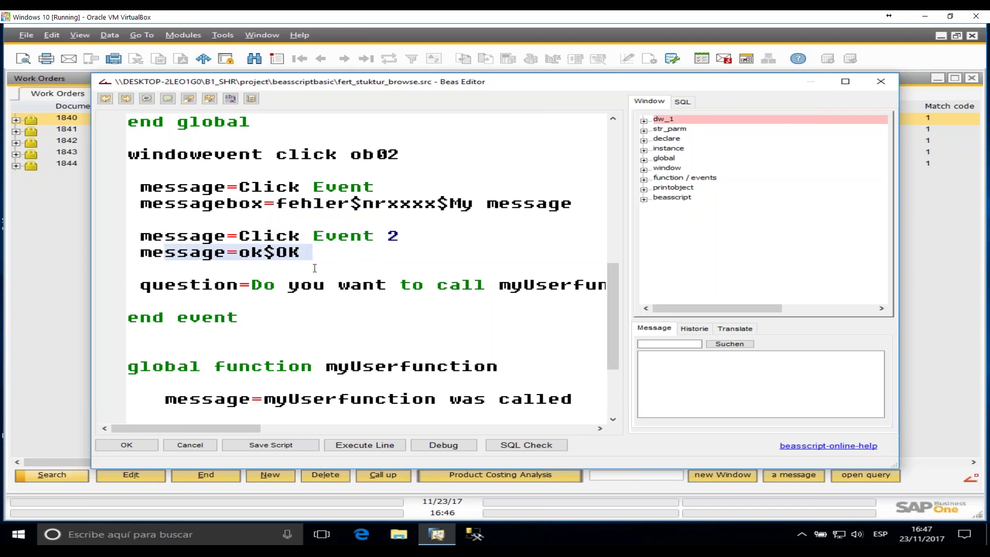
double_click(250, 252)
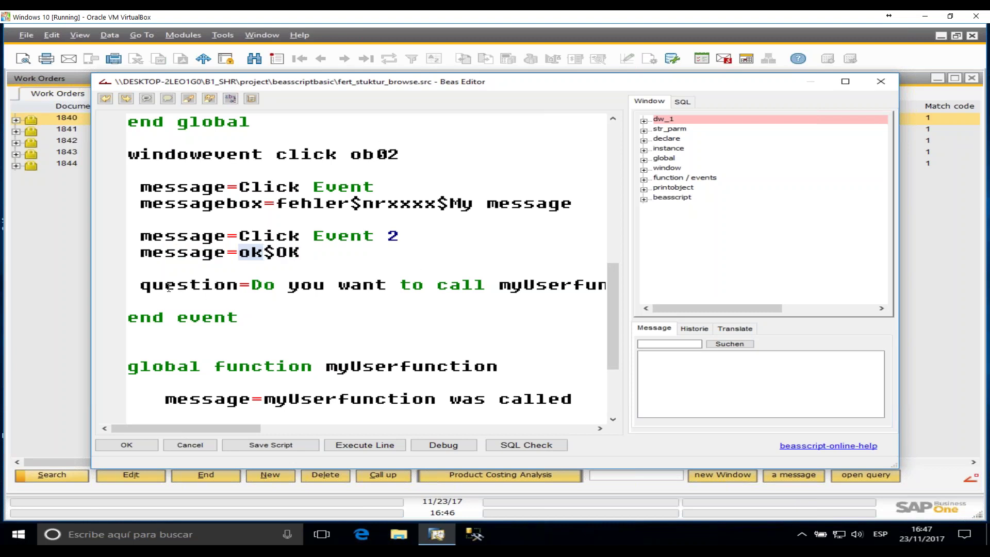
drag(151, 285, 227, 289)
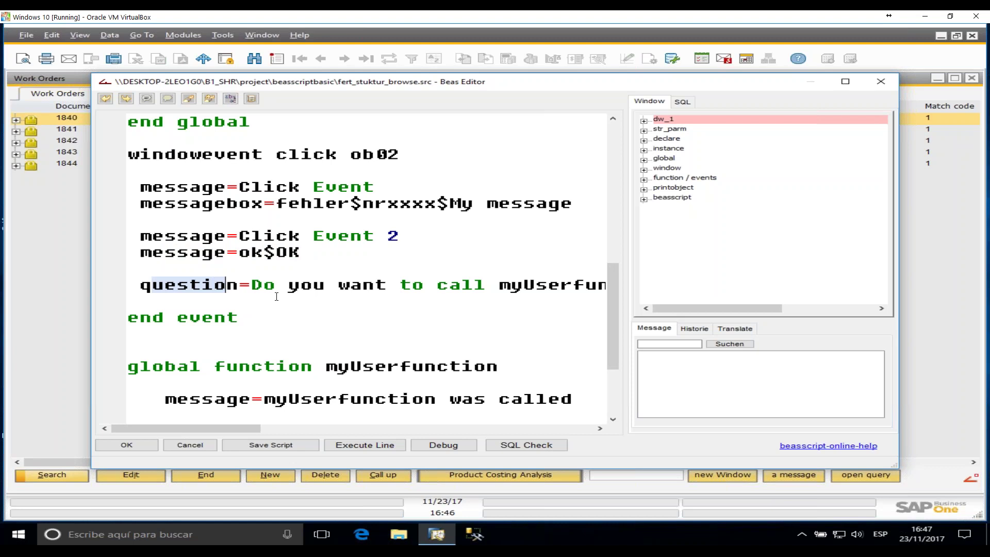
drag(215, 428, 289, 428)
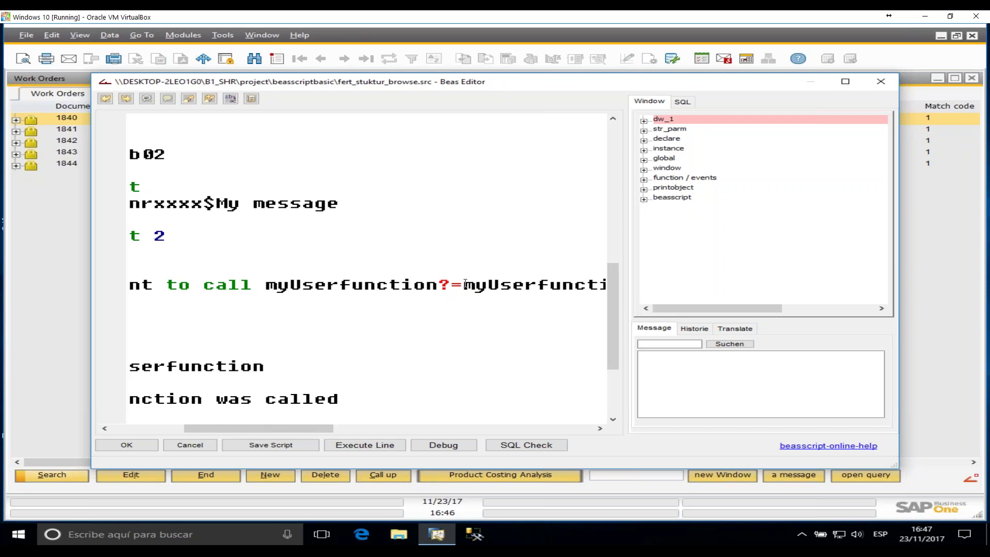
drag(287, 432, 337, 430)
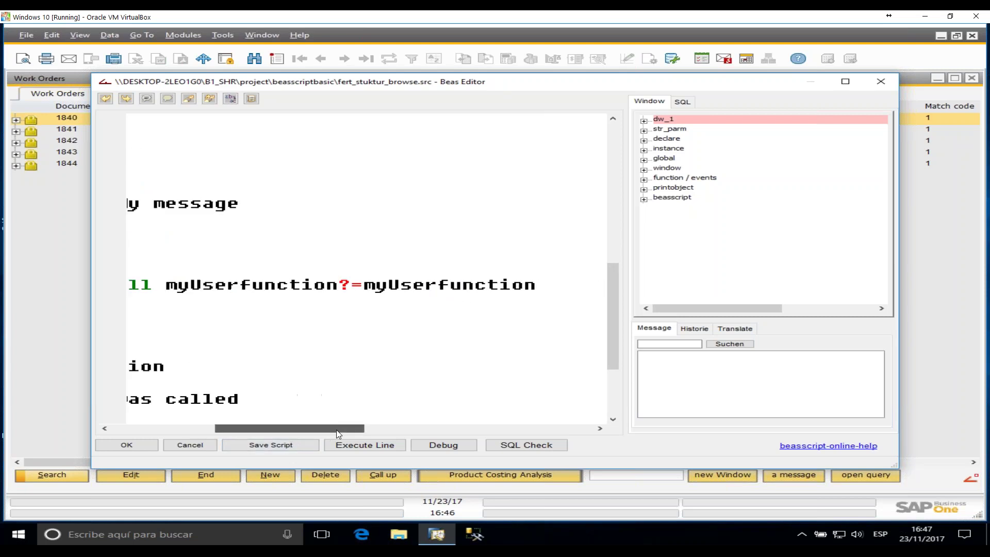
click(471, 275)
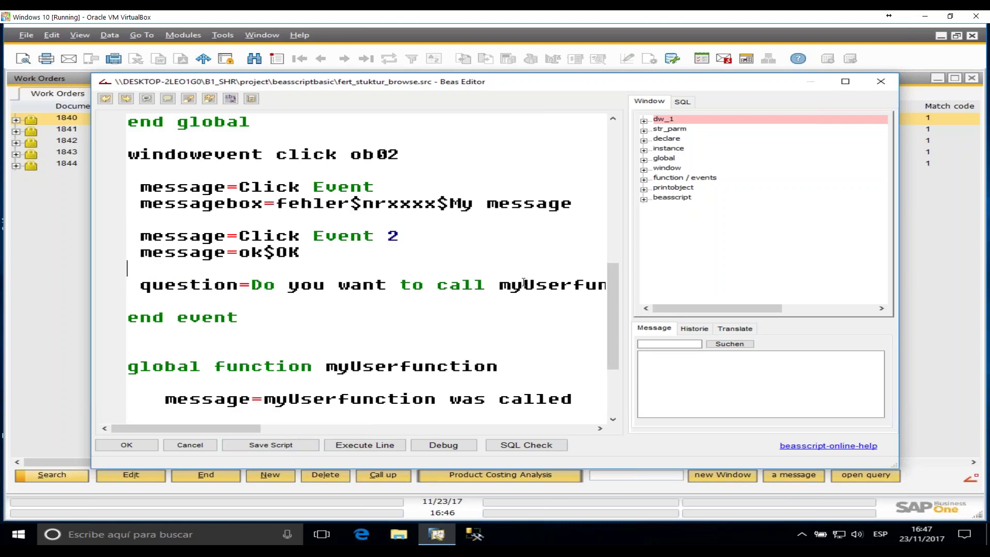
double_click(551, 283)
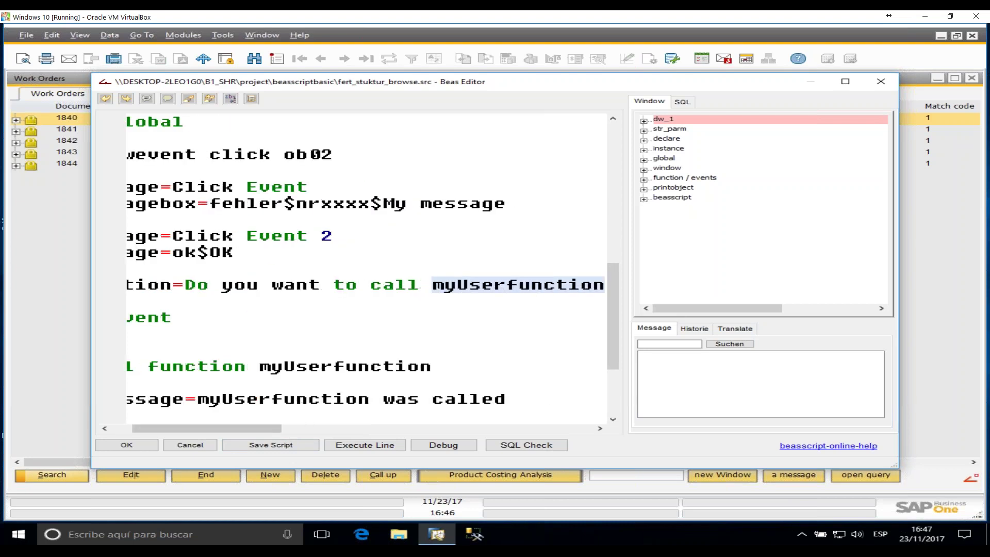
drag(268, 428, 173, 415)
scroll(364, 306, down, 3)
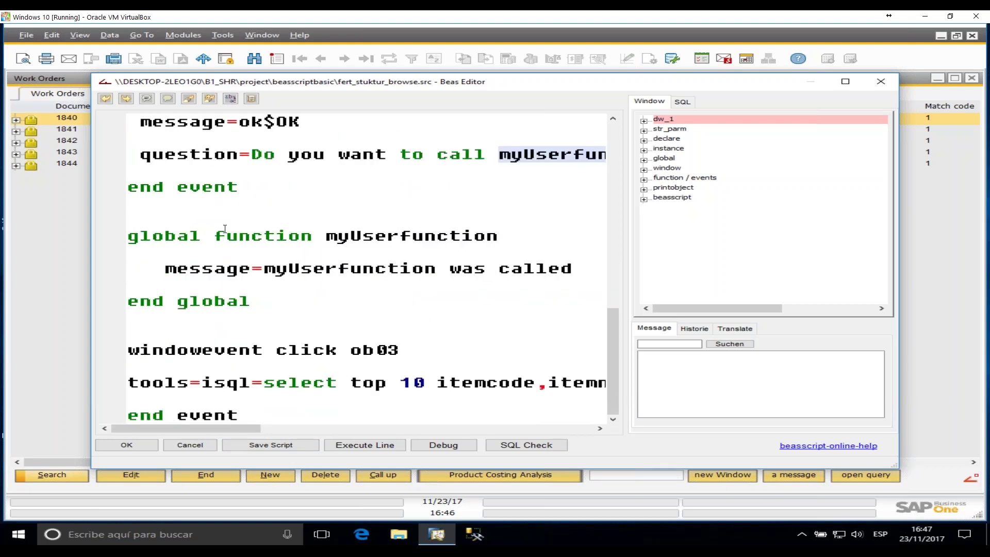
- Review the myUserfunction definition and its call in the question line, then close the Beas Editor
double_click(386, 235)
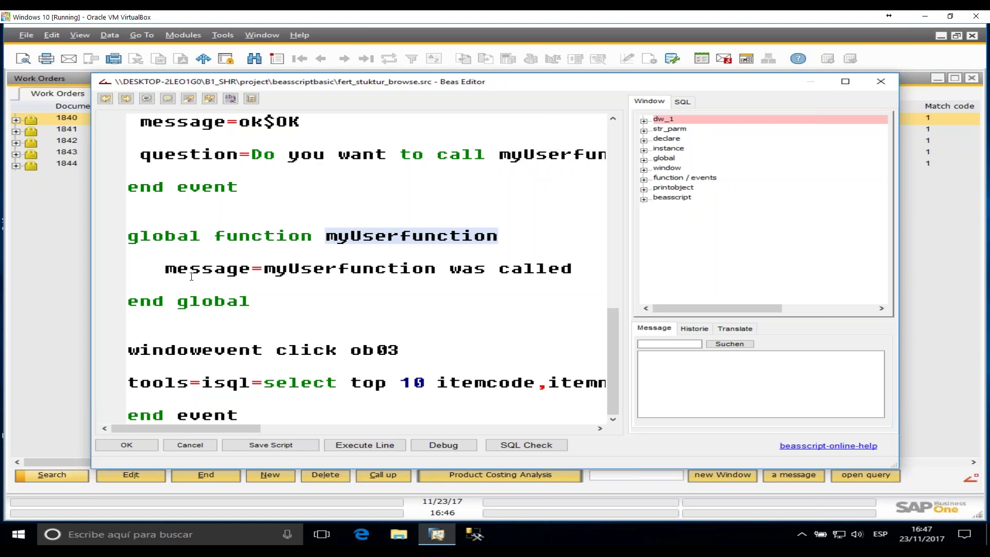
double_click(213, 301)
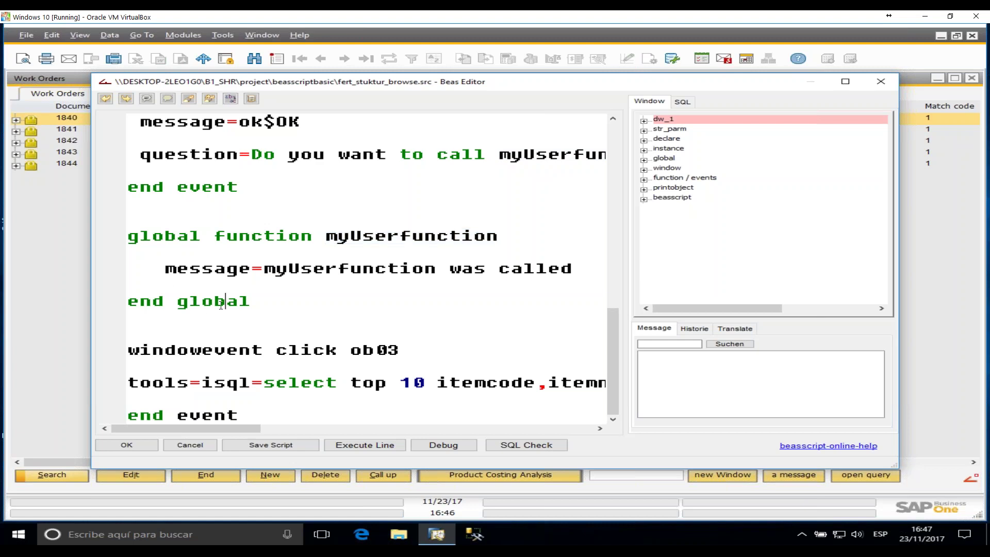
drag(213, 268, 555, 279)
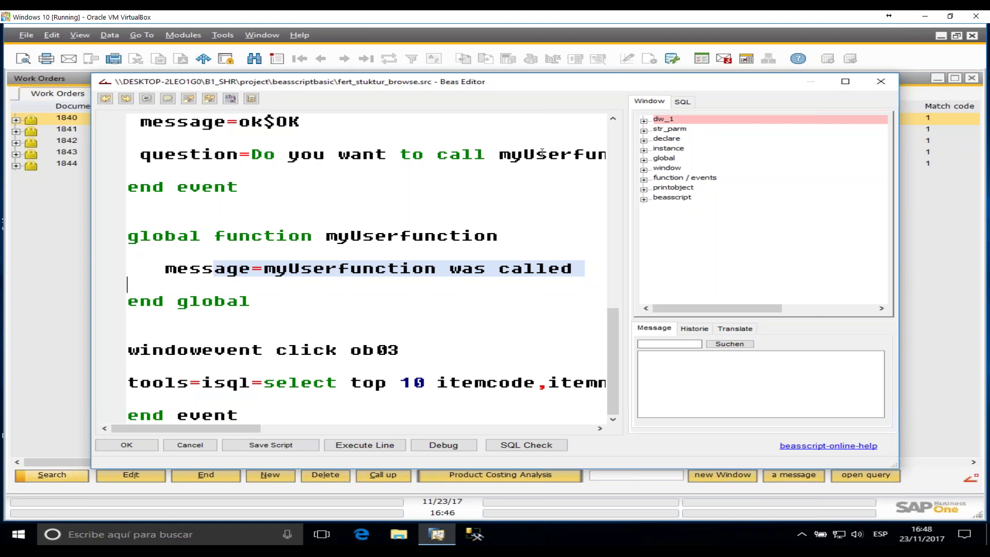
click(382, 316)
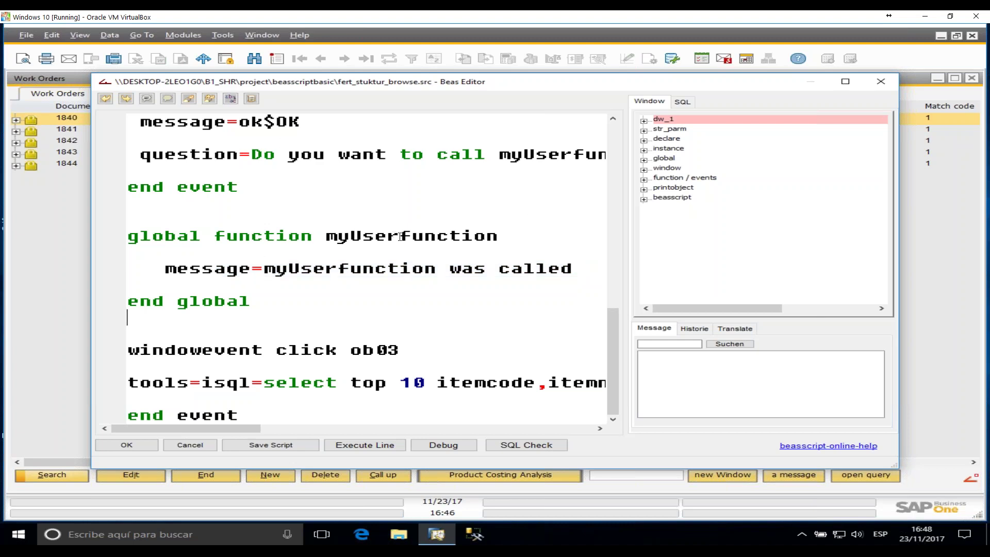
double_click(370, 236)
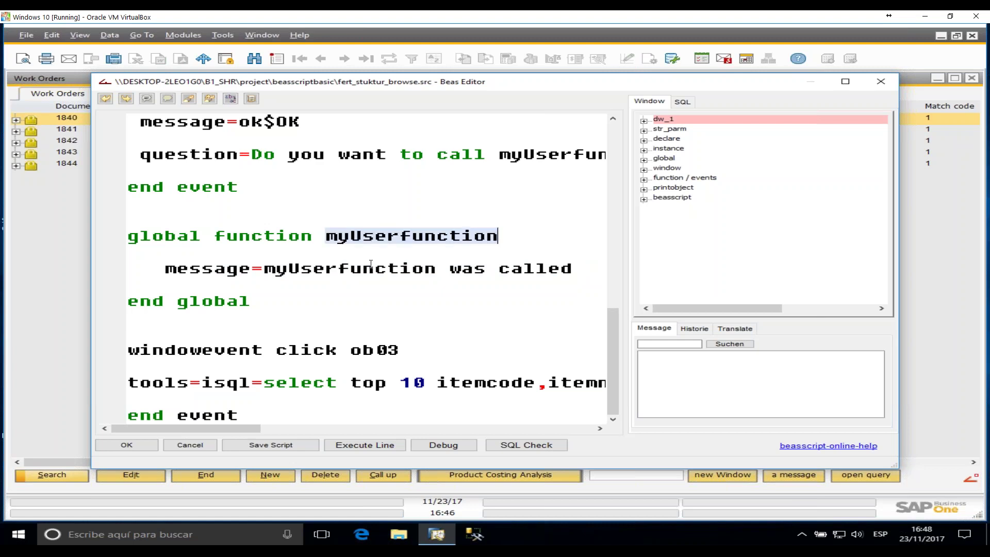
double_click(556, 156)
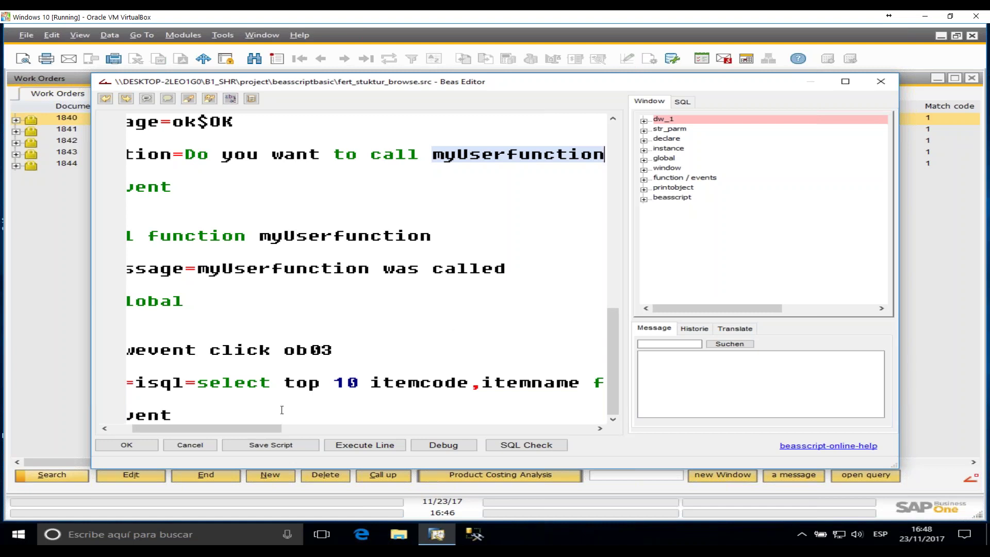
drag(186, 428, 165, 428)
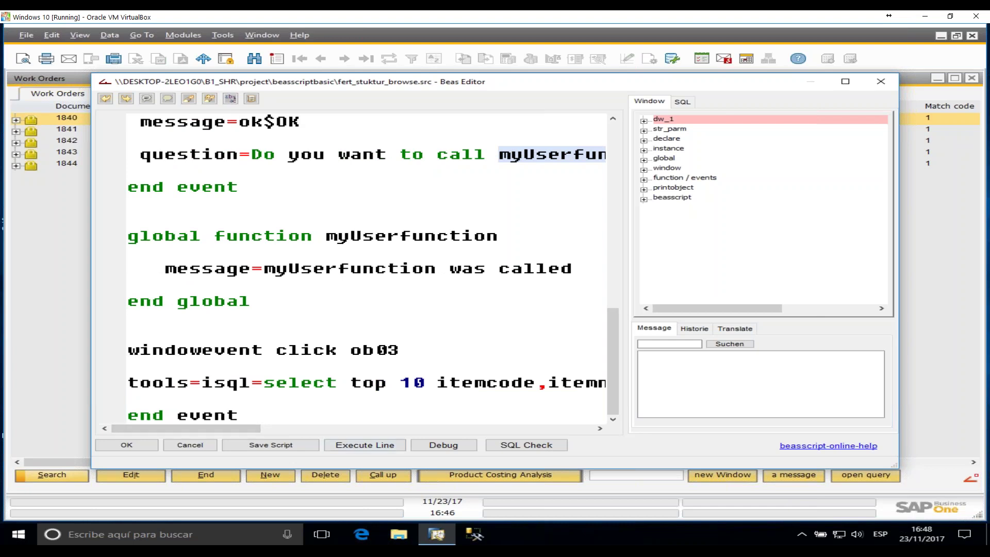
click(881, 82)
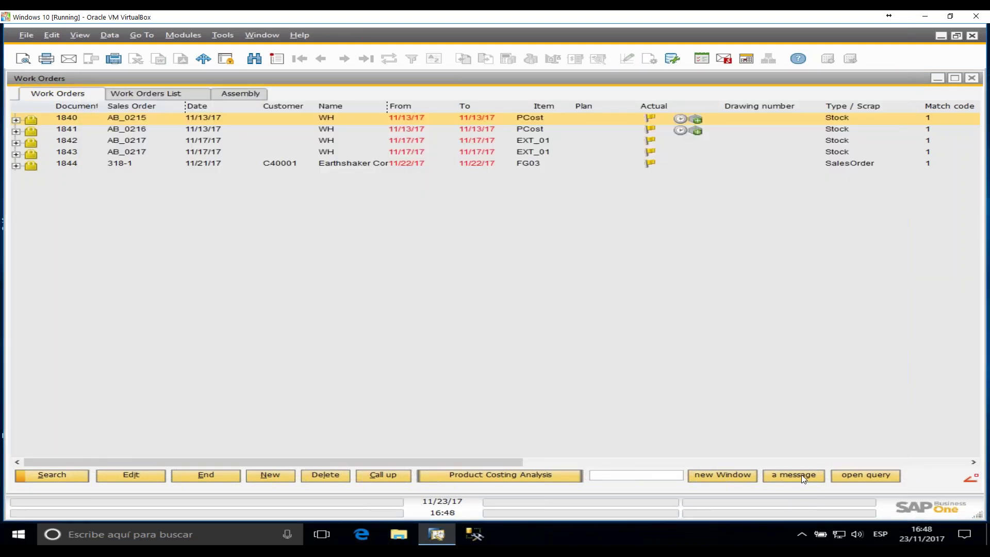
- Trigger the ob02 'a message' button and dismiss the Click Event and Click Event 2 messages
click(707, 335)
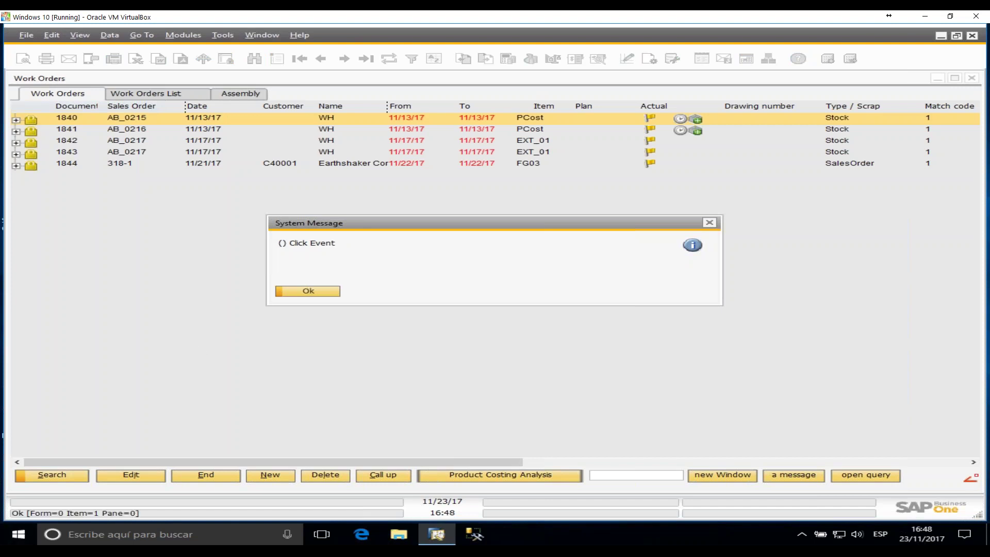
click(308, 291)
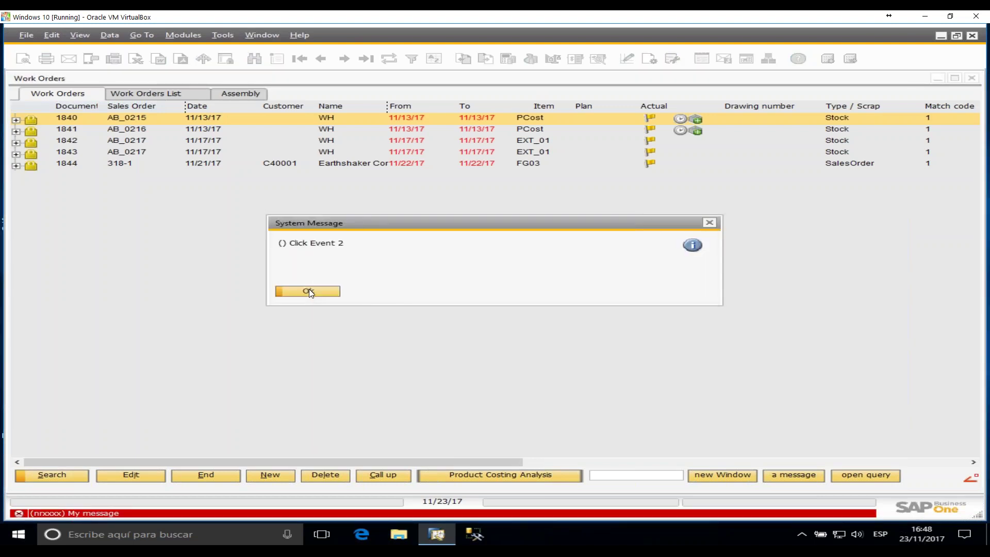
click(313, 291)
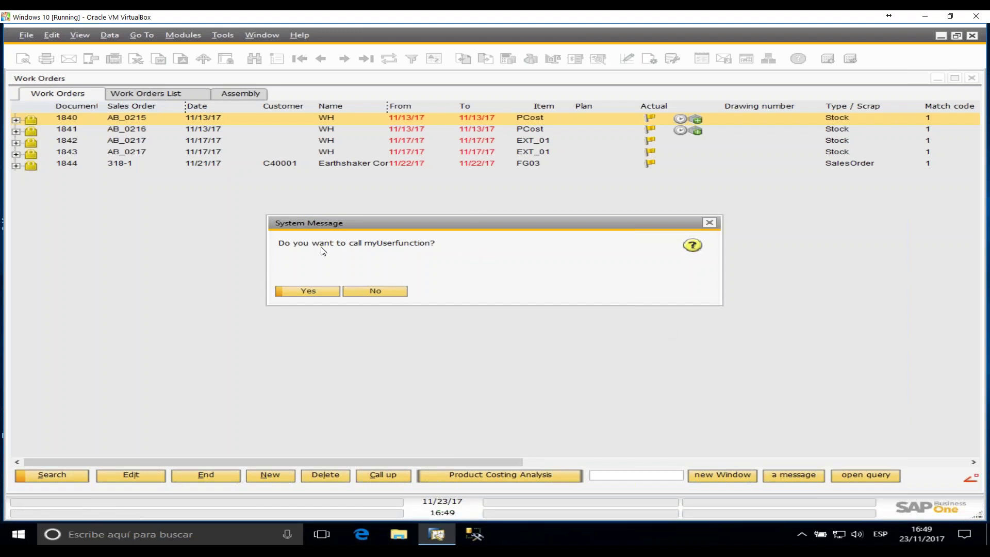
- Answer yes to call myUserfunction, confirm its message, and reopen the Beas script editor
click(304, 291)
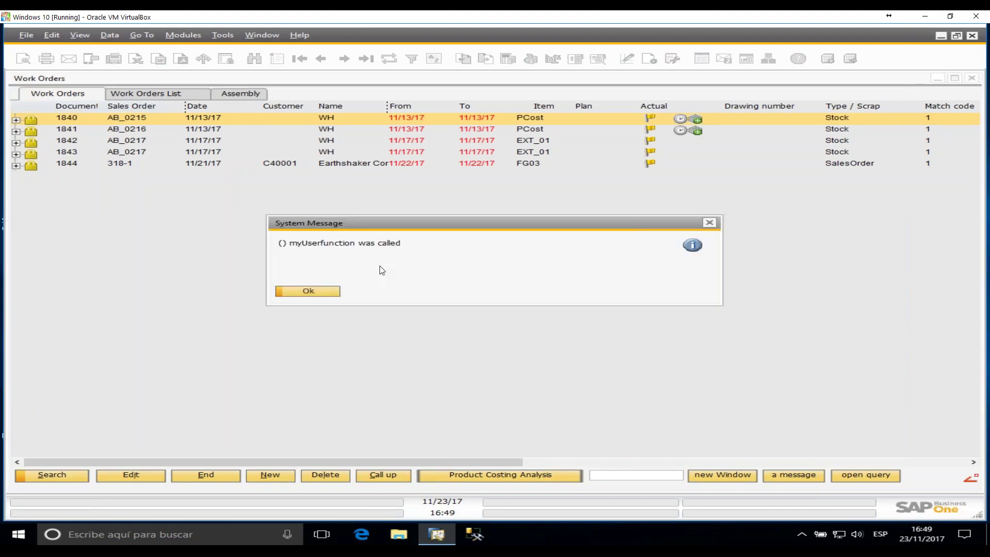
click(322, 292)
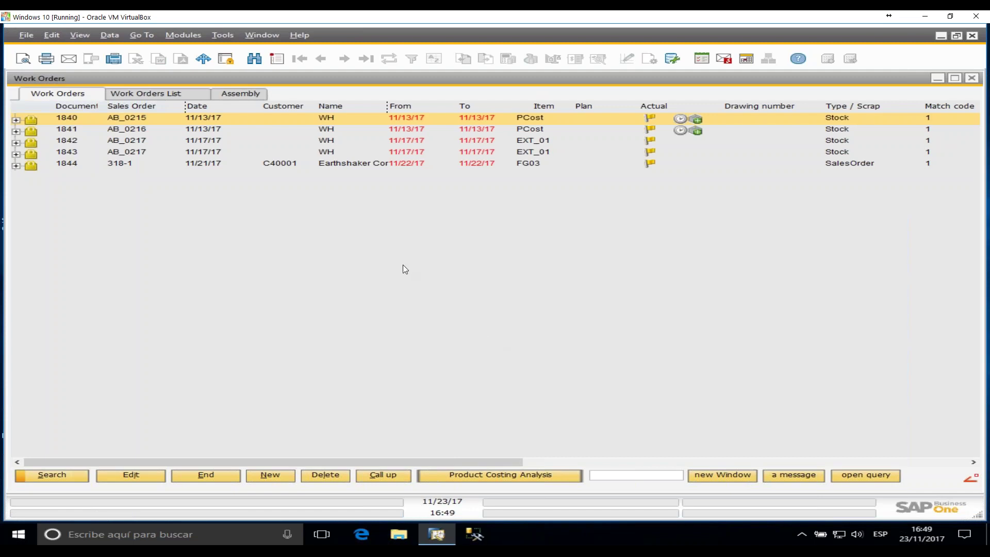
click(223, 35)
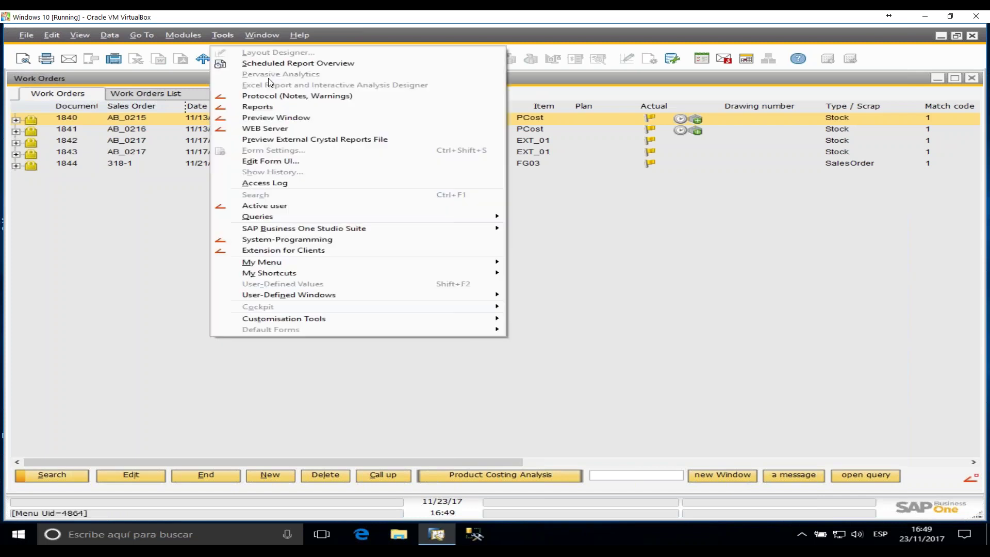
click(298, 250)
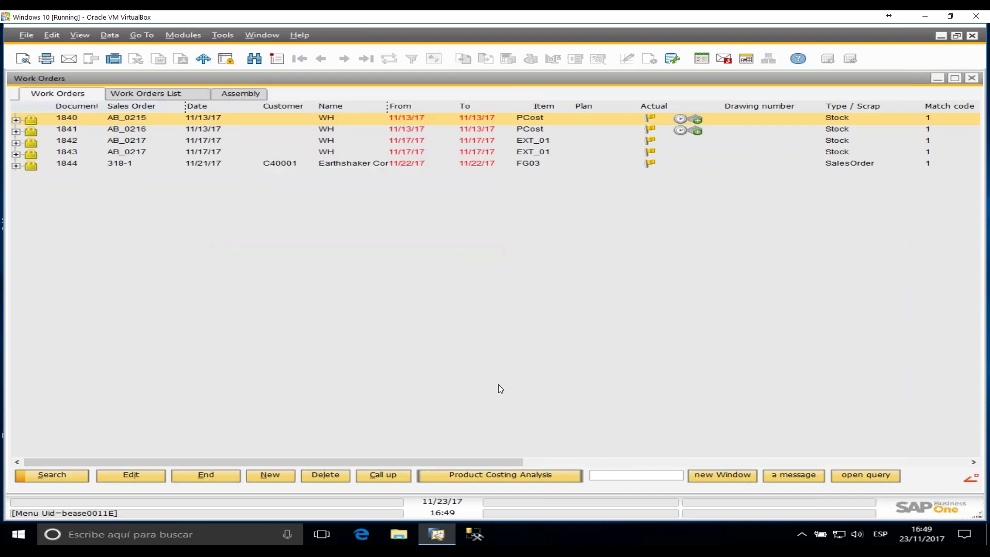
text(windowevent click ob03  tools=isql=select top 10 itemcode,itemname from oitm order by itemcode  end event)
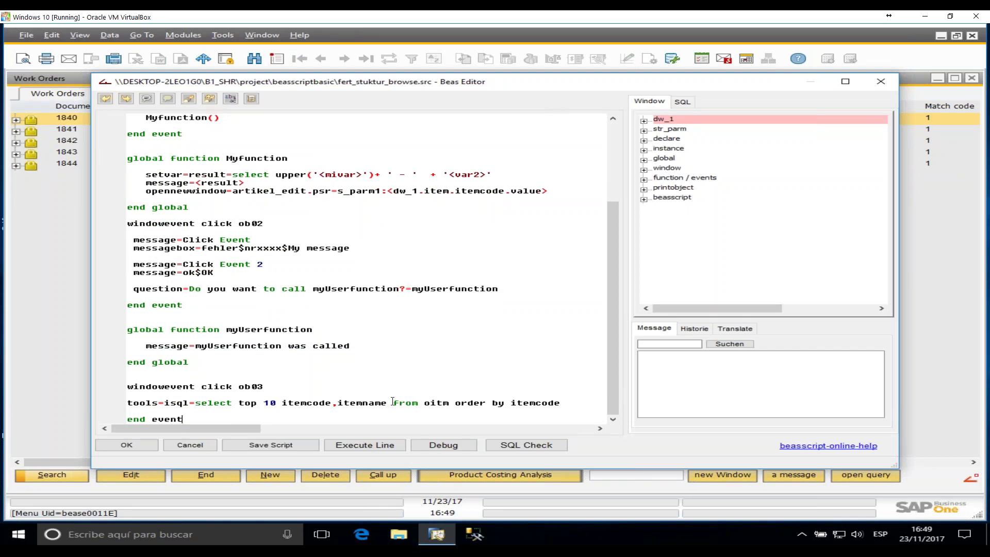
drag(174, 406, 190, 406)
drag(127, 406, 585, 404)
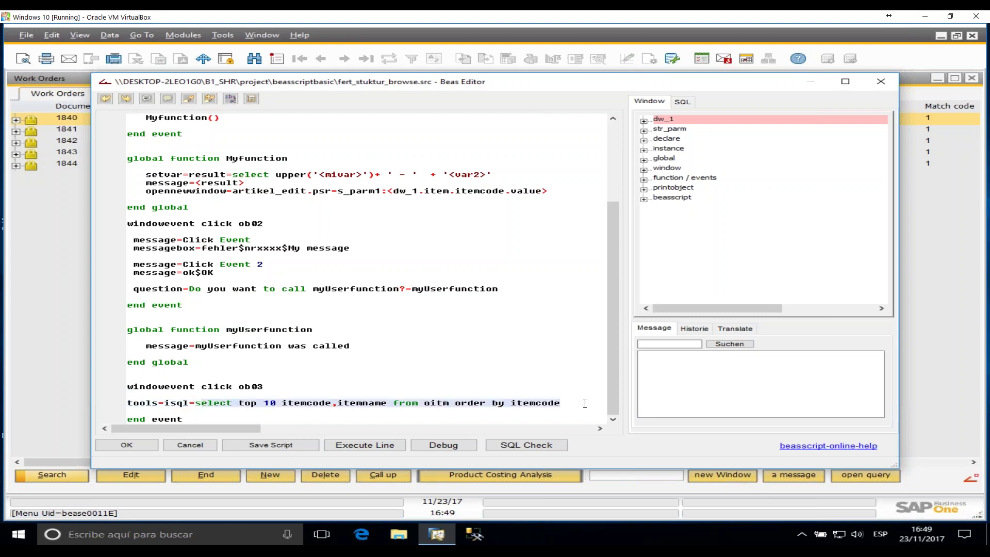
click(431, 402)
click(424, 402)
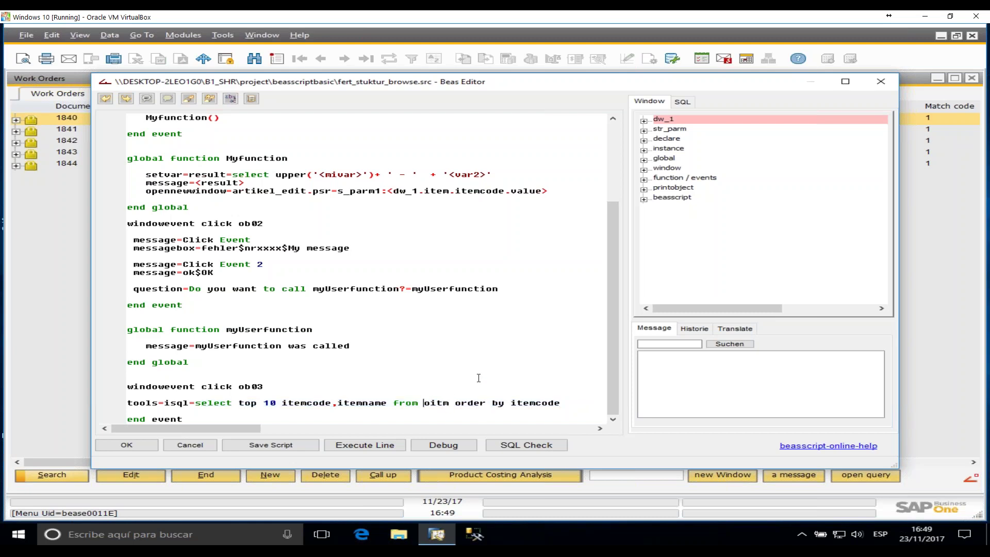
text(@)
key(Return)
key(Tab)
key(Tab)
key(Tab)
key(Tab)
key(BackSpace)
key(BackSpace)
key(BackSpace)
key(BackSpace)
key(BackSpace)
key(BackSpace)
ctrl+scroll(383, 382, up, 4)
click(387, 382)
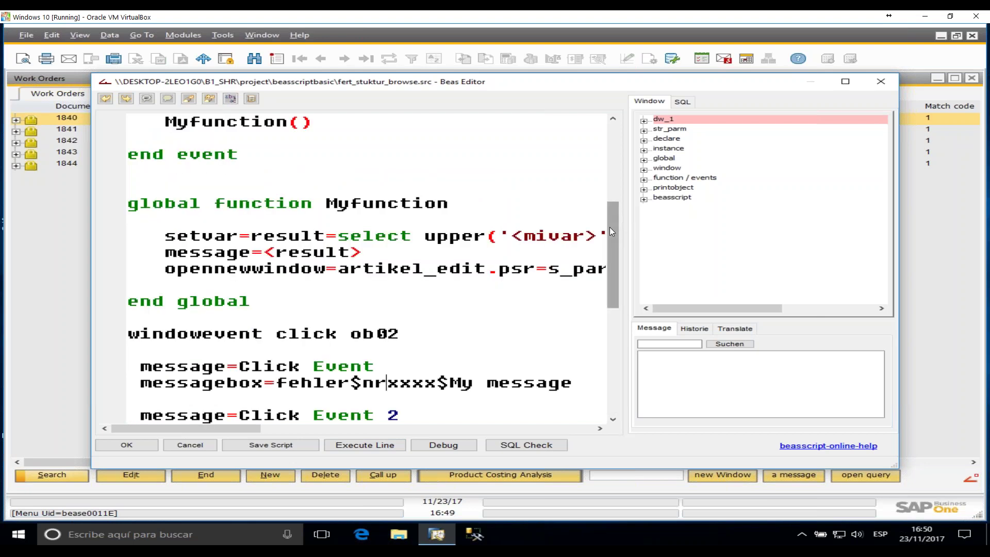
drag(610, 231, 612, 393)
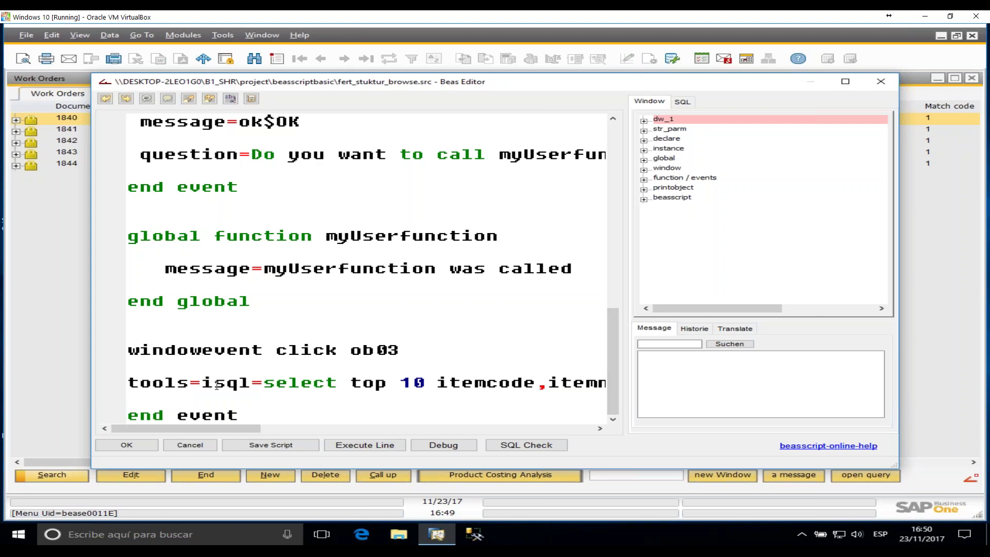
double_click(156, 384)
click(237, 386)
double_click(237, 384)
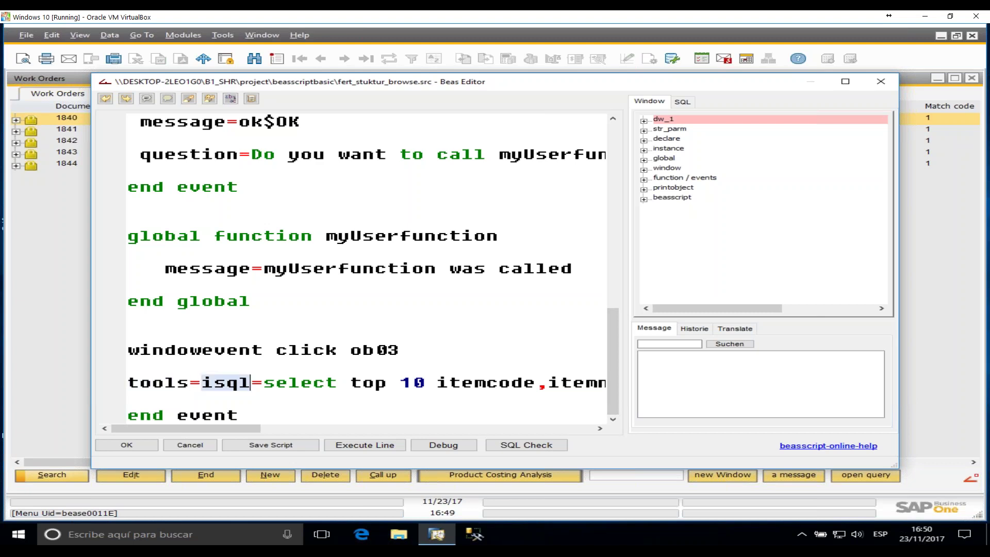
drag(264, 383, 606, 387)
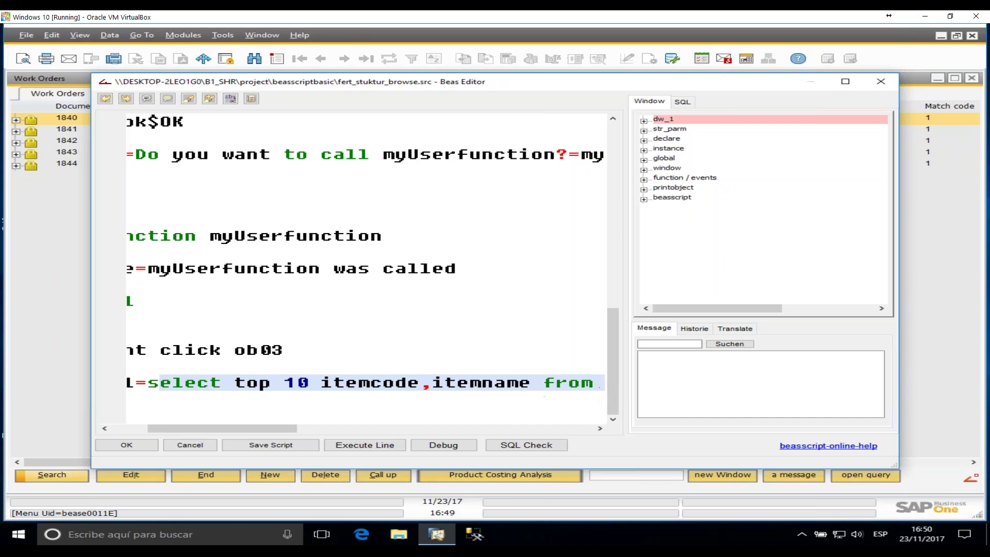
drag(270, 428, 373, 426)
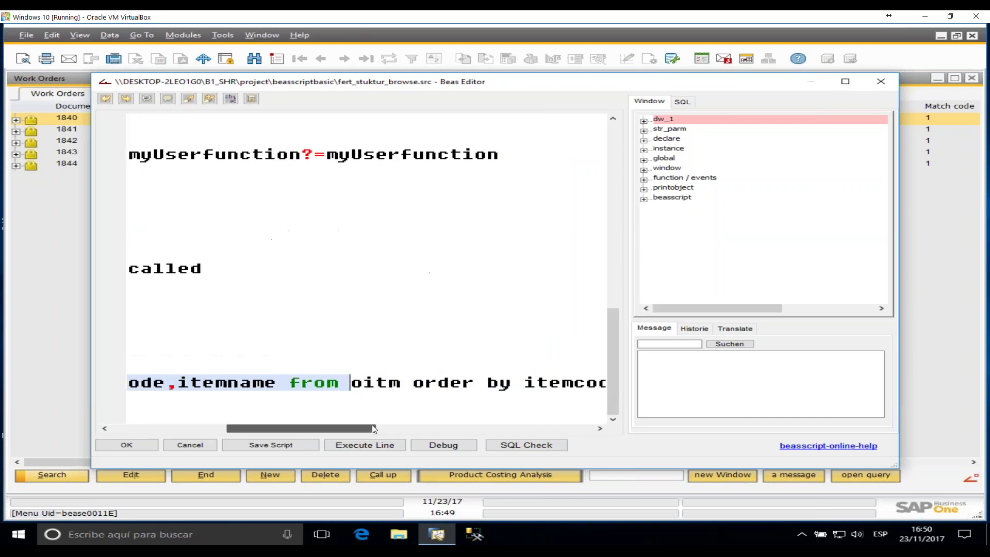
click(563, 373)
drag(226, 431, 392, 428)
click(456, 382)
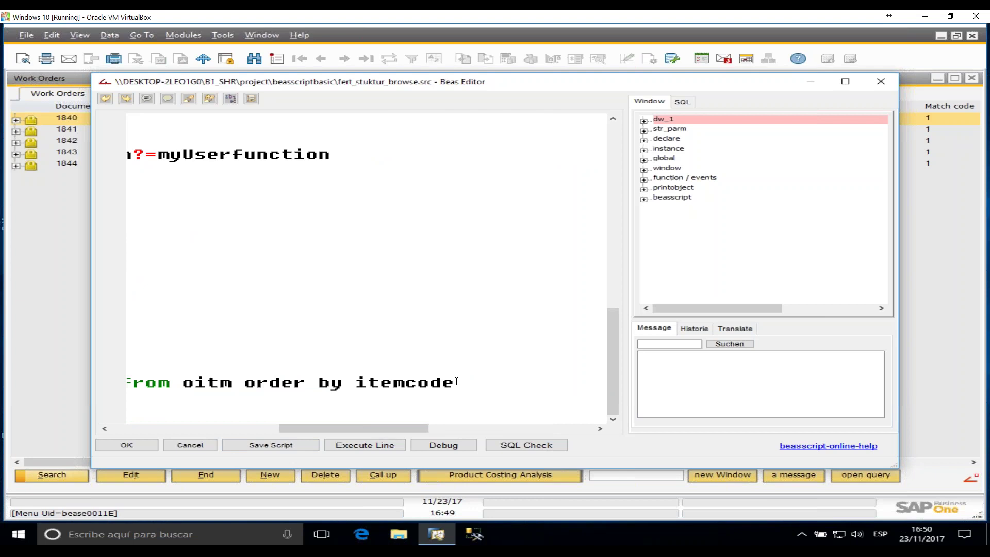
text(<>)
key(BackSpace)
key(BackSpace)
key(BackSpace)
drag(400, 431, 224, 419)
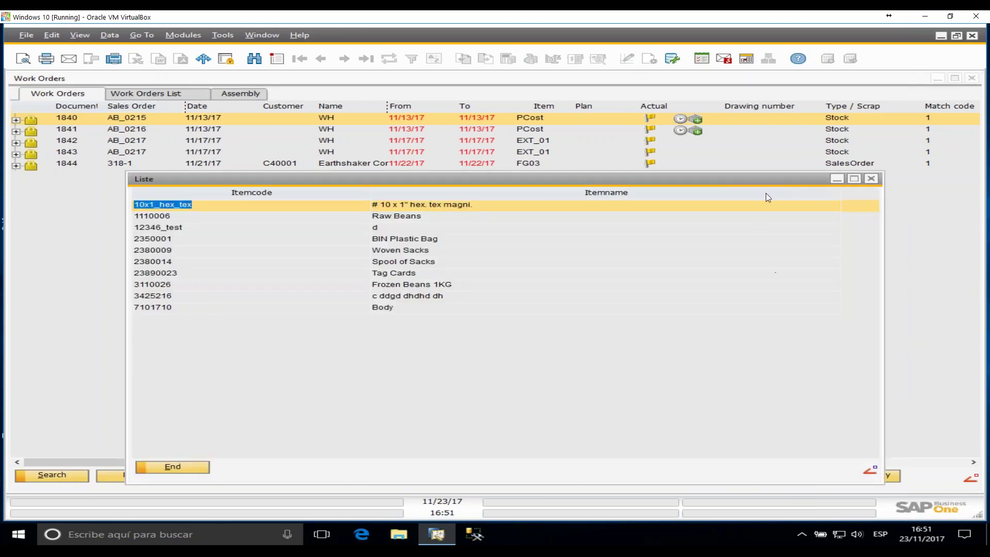
- Move the Liste window showing the ten item codes and names higher on screen
drag(778, 182, 801, 143)
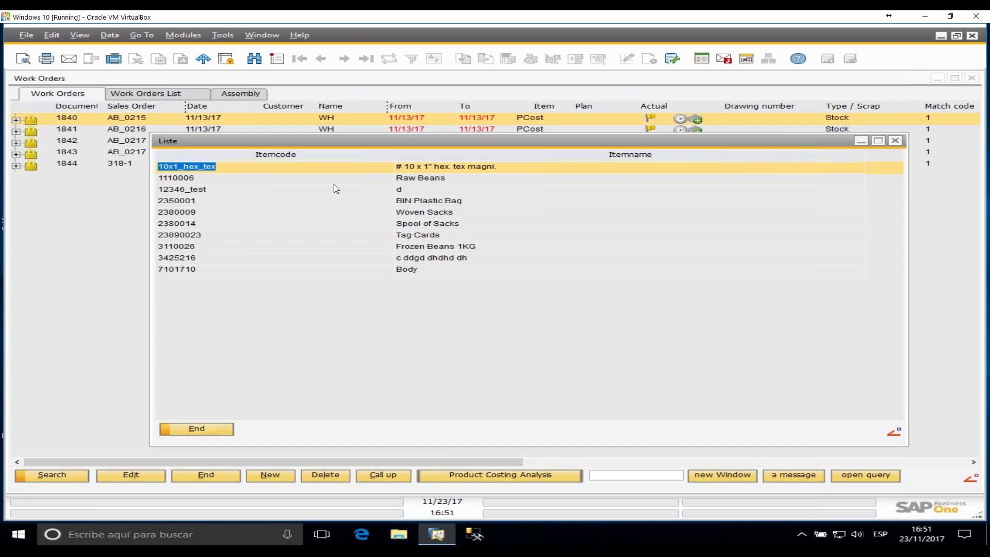
right_click(349, 156)
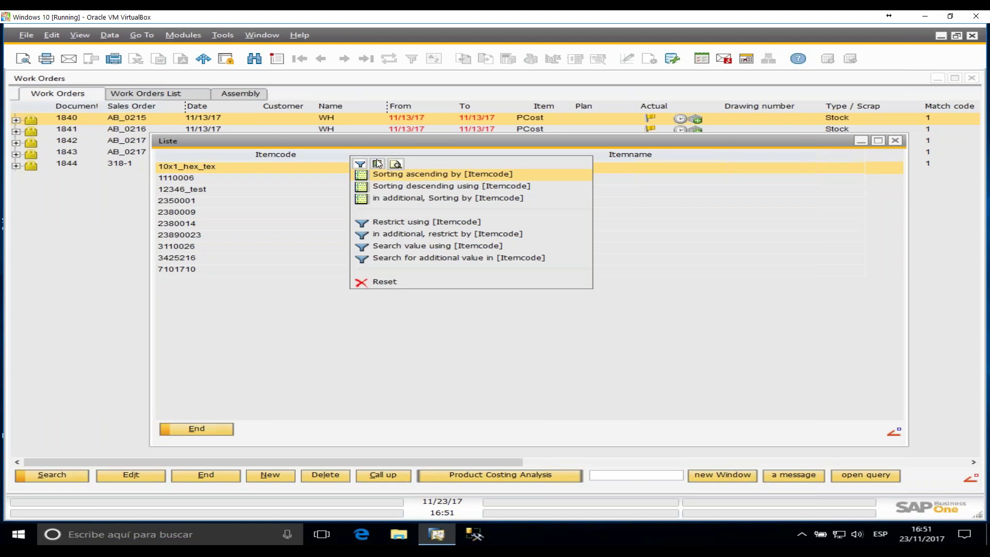
click(395, 164)
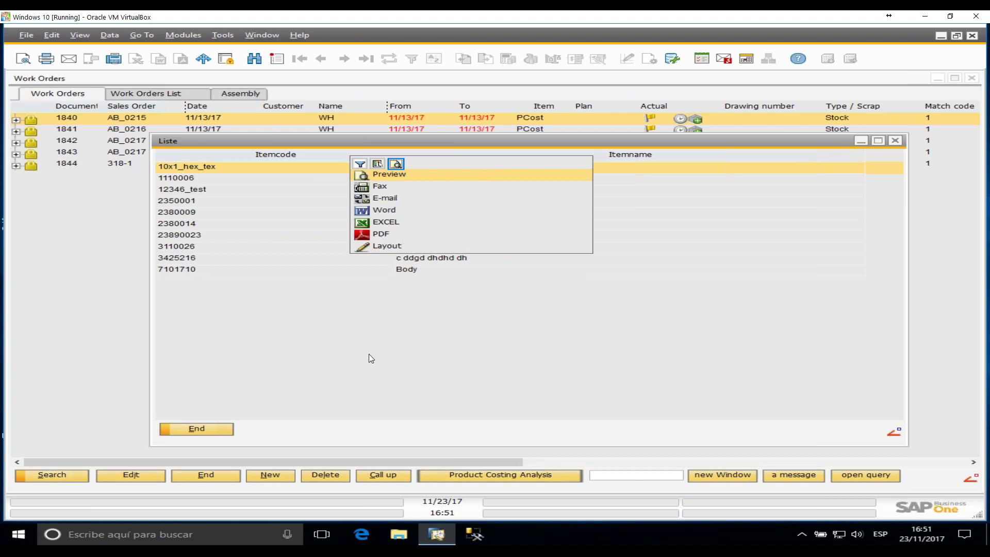
click(402, 370)
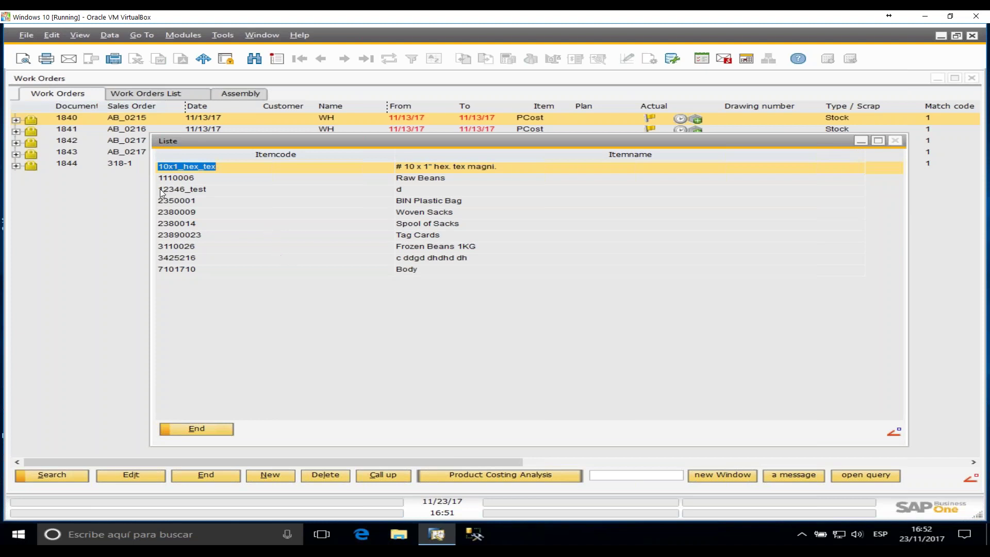
- Close the Liste window and expand work order 1841 down to its 10 PCost position
click(896, 141)
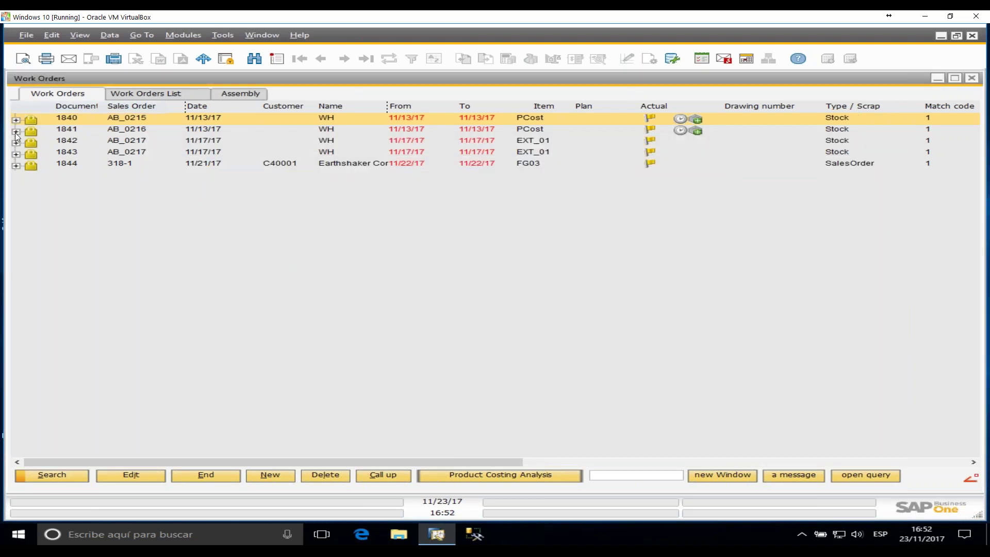
click(16, 131)
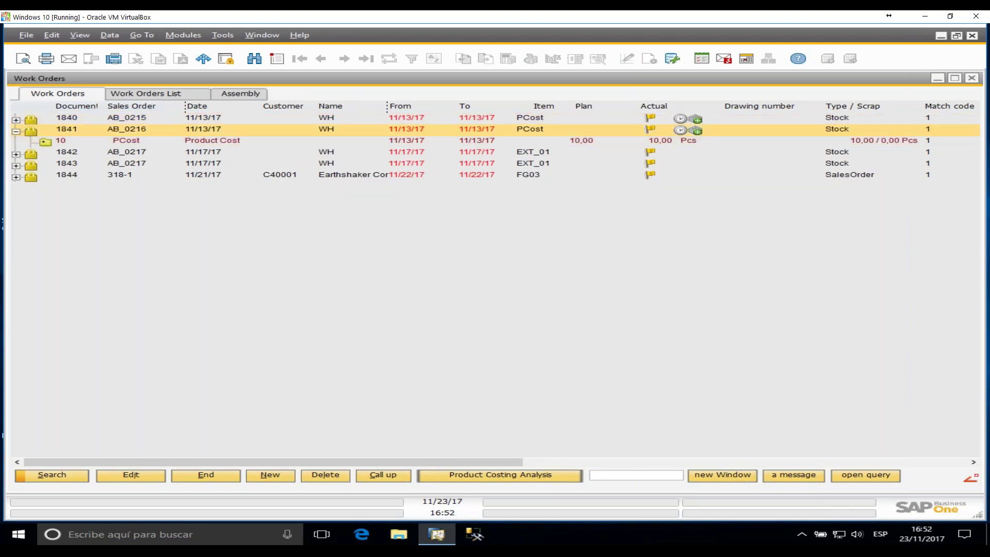
click(43, 142)
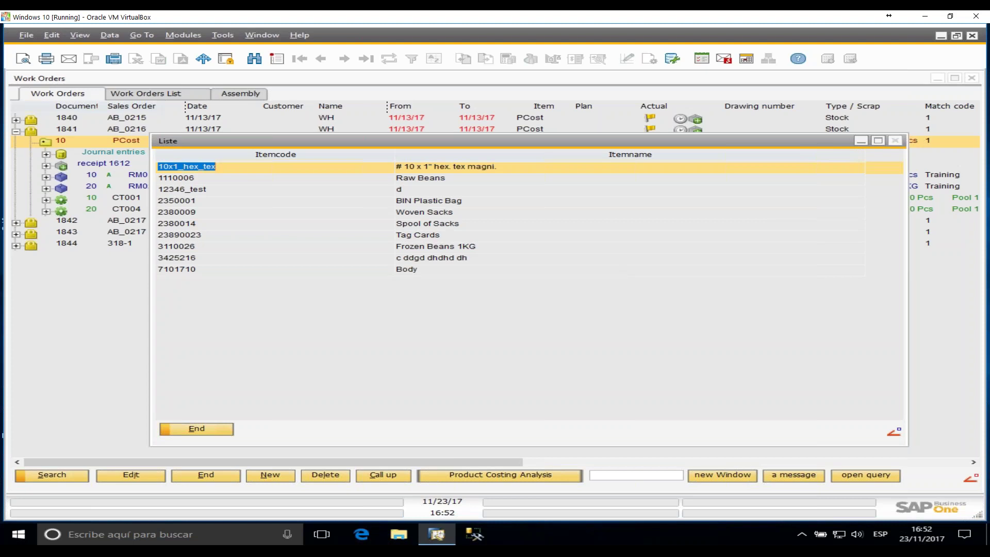
click(896, 141)
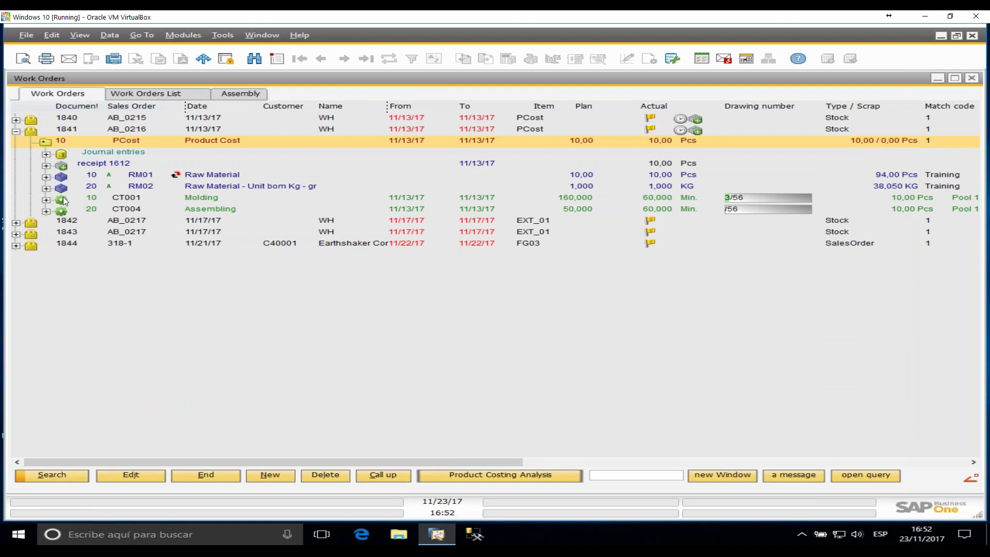
- Create a time receipt for work order 1841's CT001 Molding operation from its context menu
right_click(125, 197)
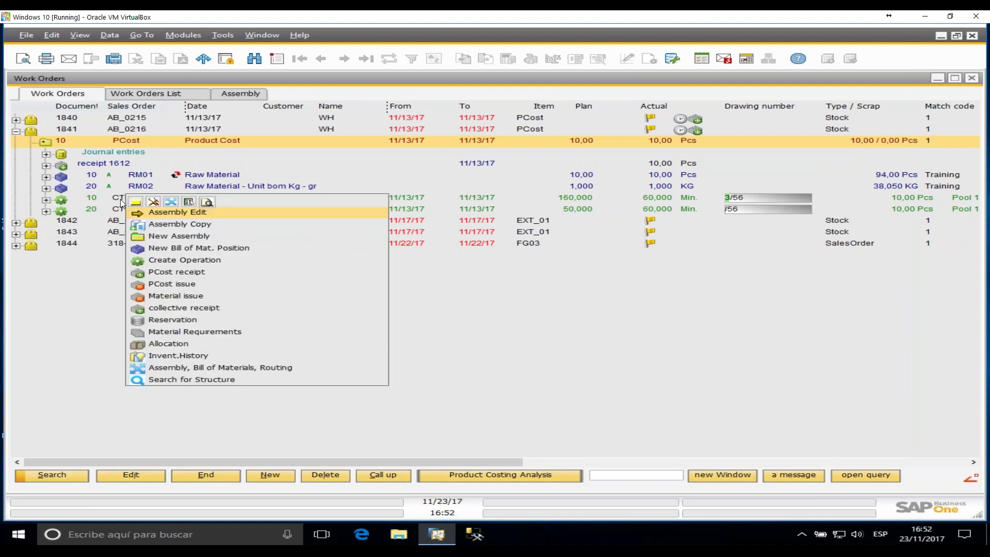
click(122, 201)
right_click(131, 203)
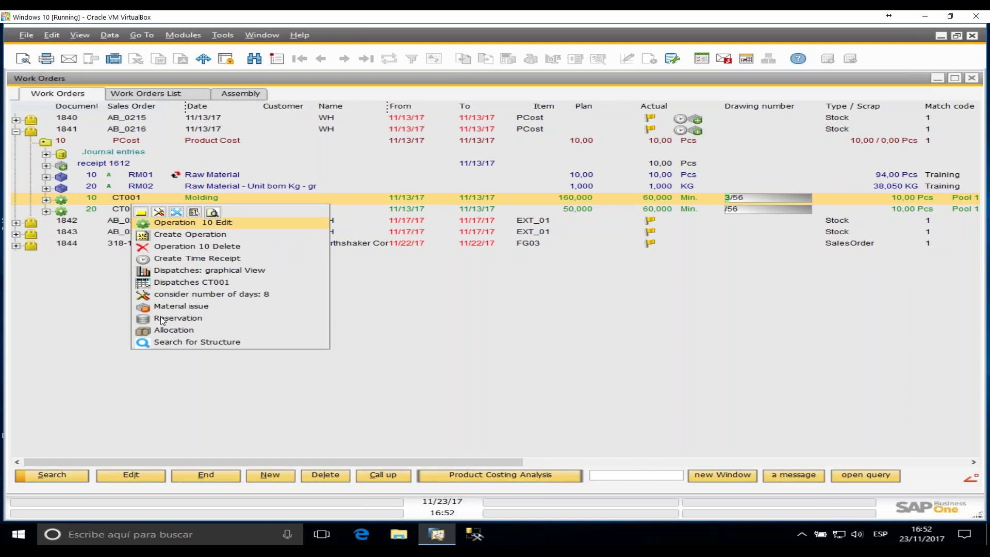
click(196, 260)
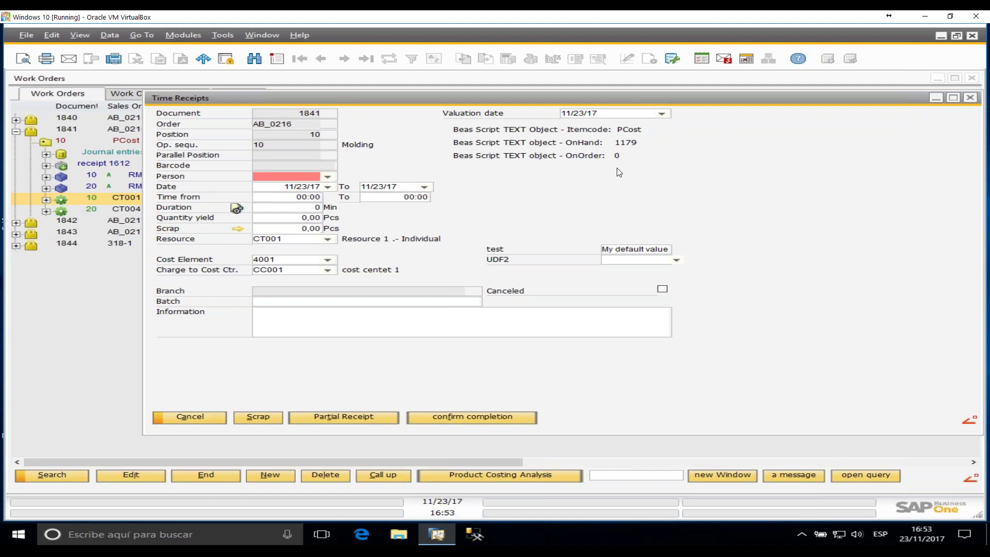
- Check the test field's default value and the UDF2 work centre list without changing them
click(664, 252)
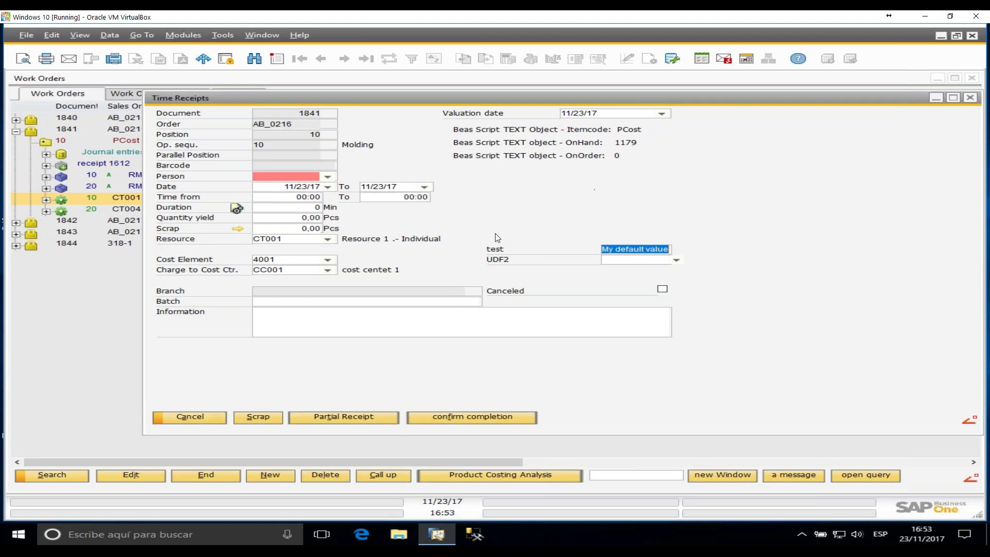
click(676, 261)
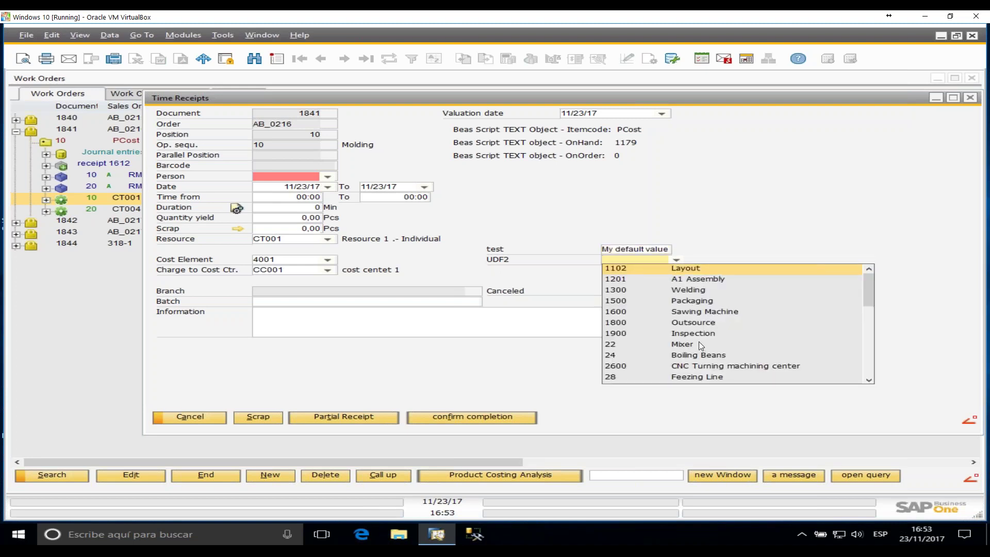
click(723, 161)
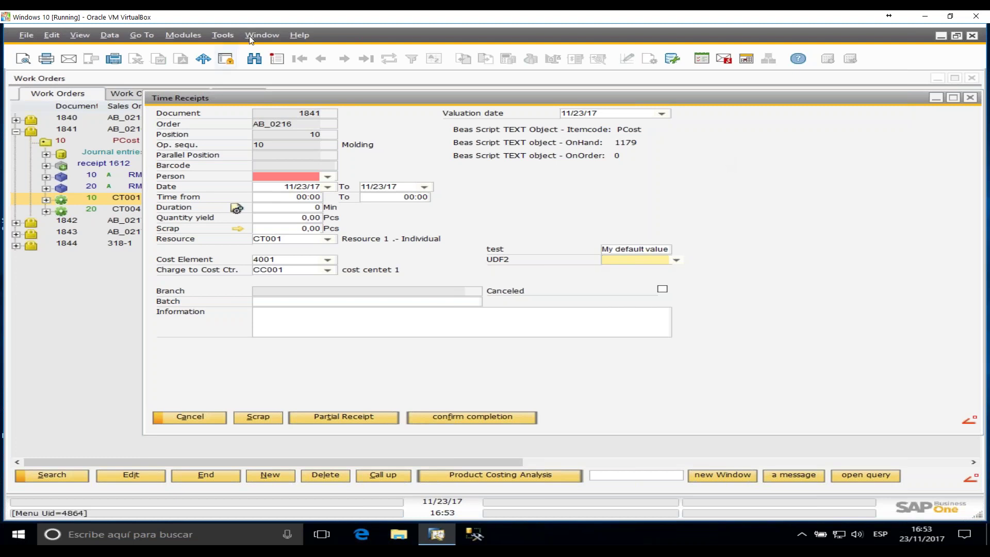
- Open the Time Receipts script fert_arbzeit_erfassen.src in the Beas Editor
click(227, 35)
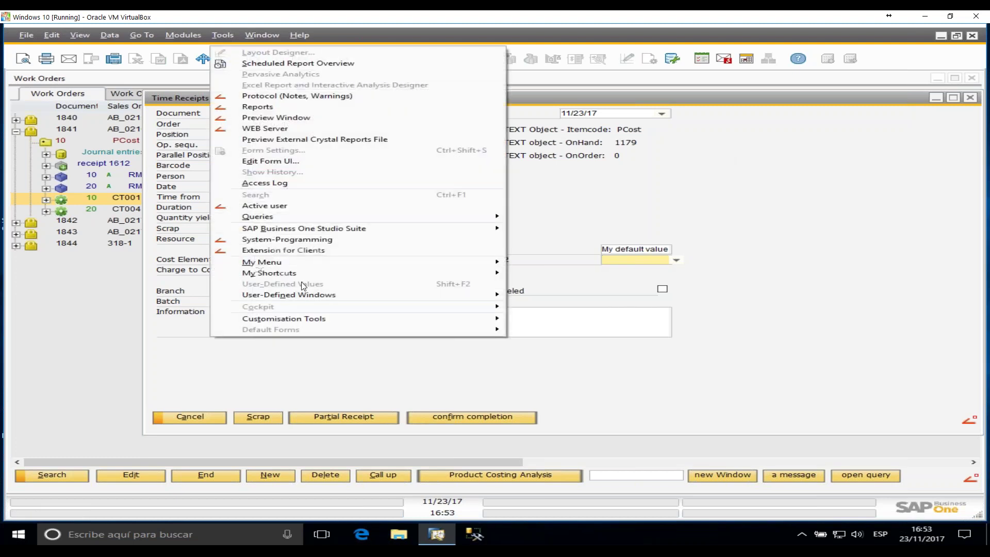
click(273, 250)
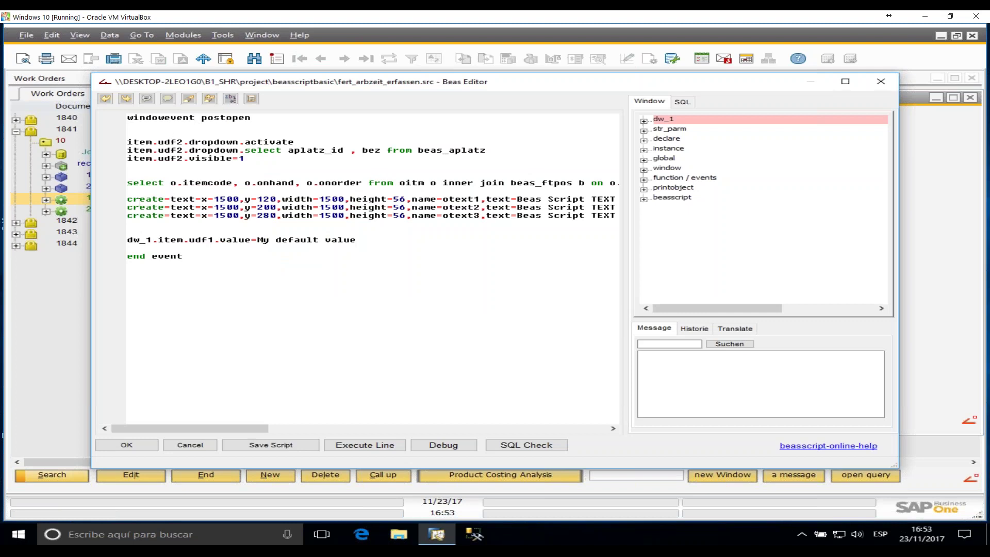
drag(129, 200, 209, 207)
click(191, 205)
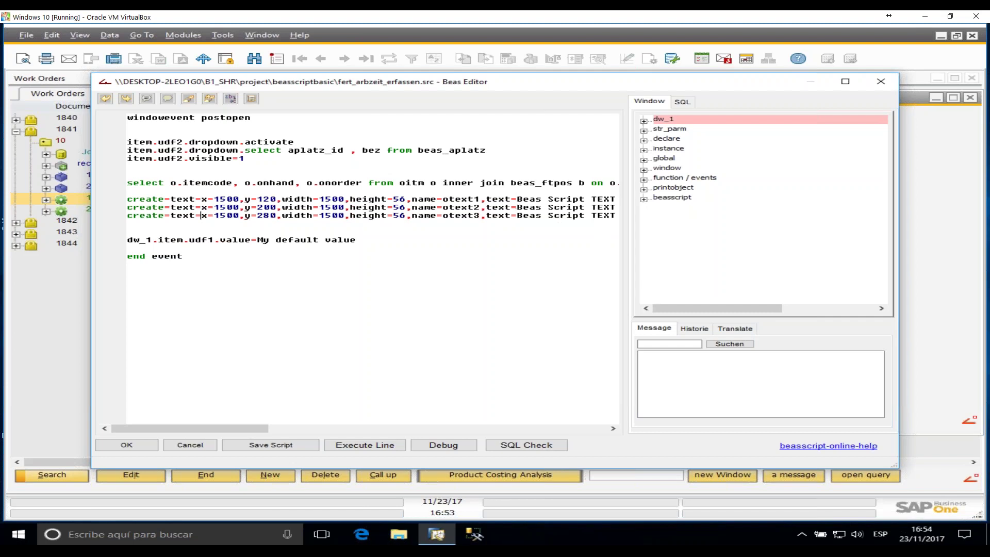
- Expand dw_1.item.pos_id's properties in the Window tree to show its x and y (212) values
click(645, 121)
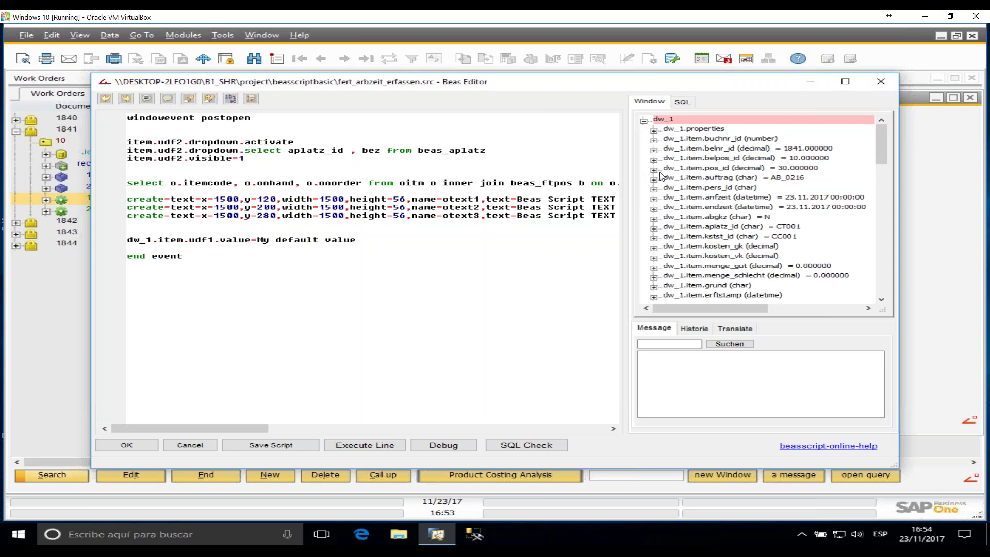
double_click(722, 168)
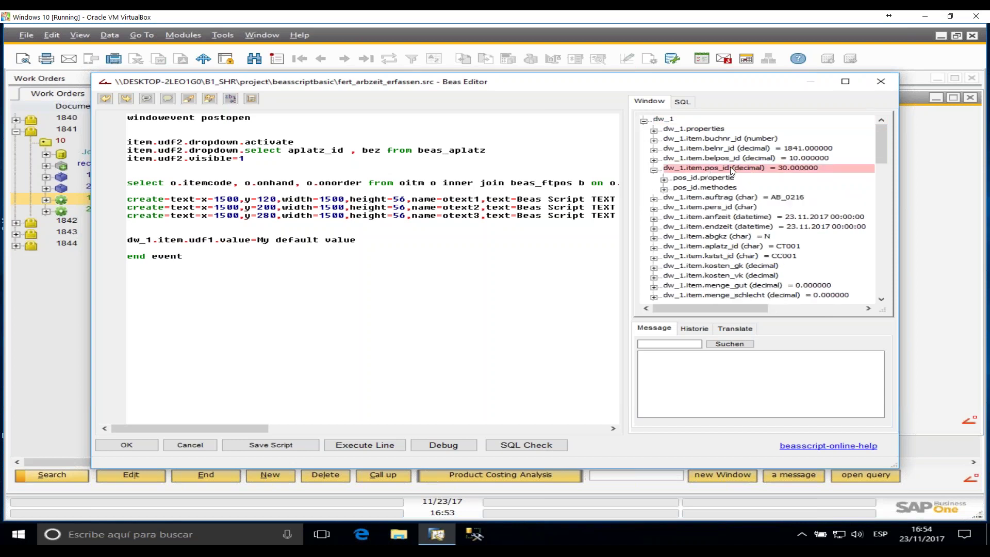
click(665, 180)
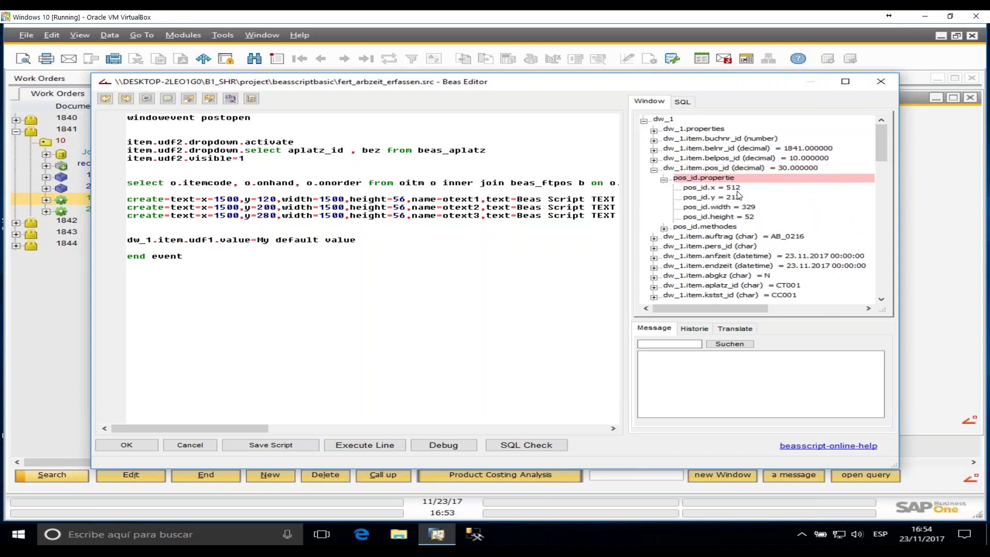
click(737, 189)
click(737, 198)
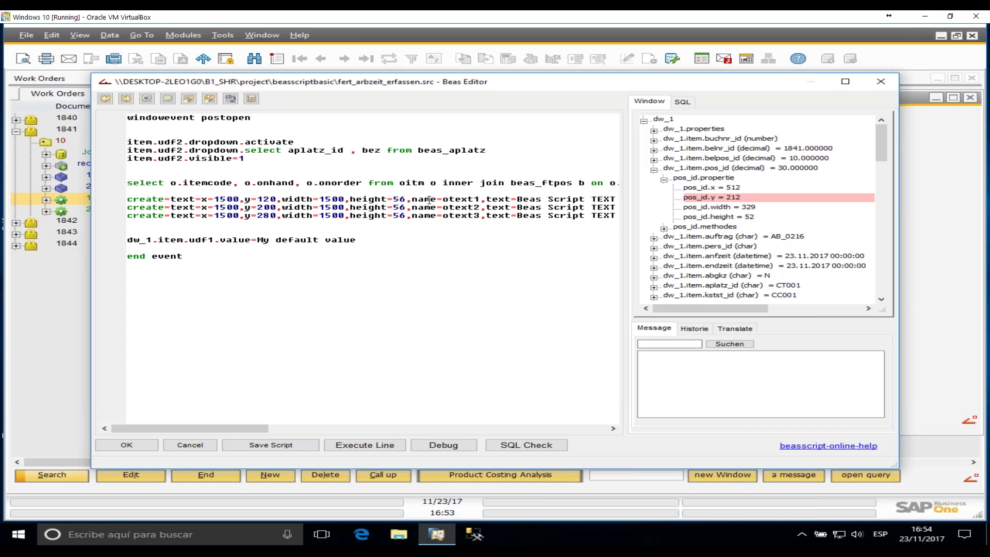
- Highlight the text-object creation lines and the item stock query line in the postopen script
drag(231, 432, 295, 430)
drag(321, 199, 535, 222)
click(461, 269)
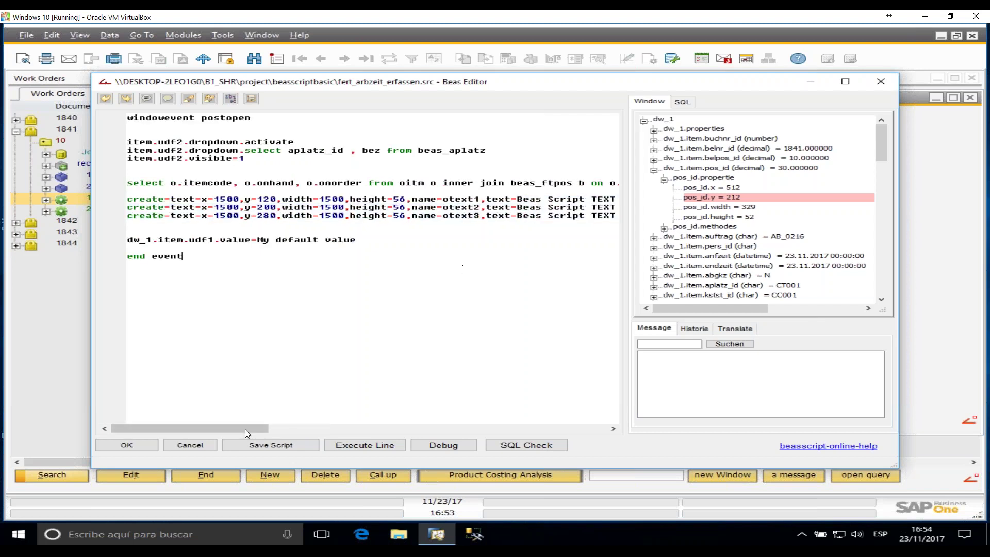
drag(146, 187, 280, 199)
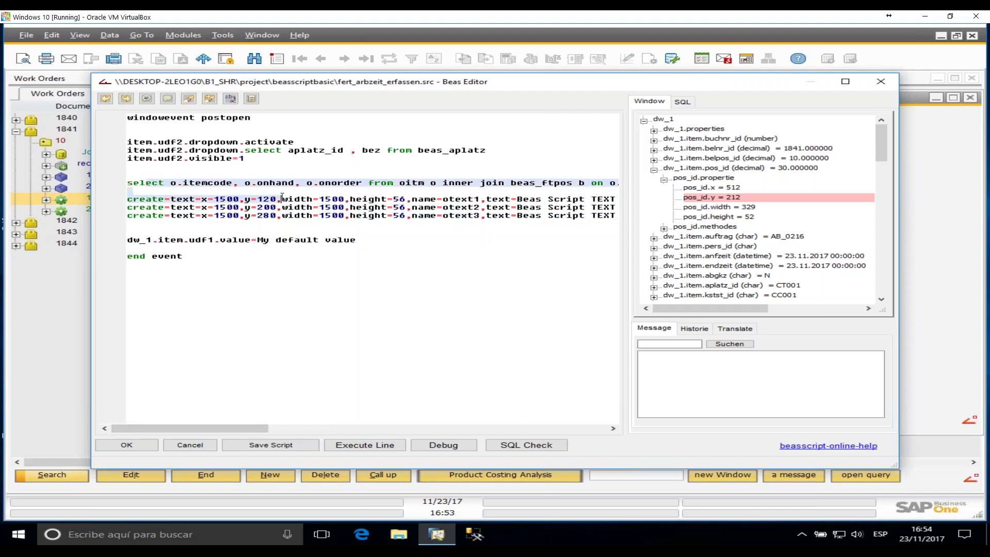
click(239, 372)
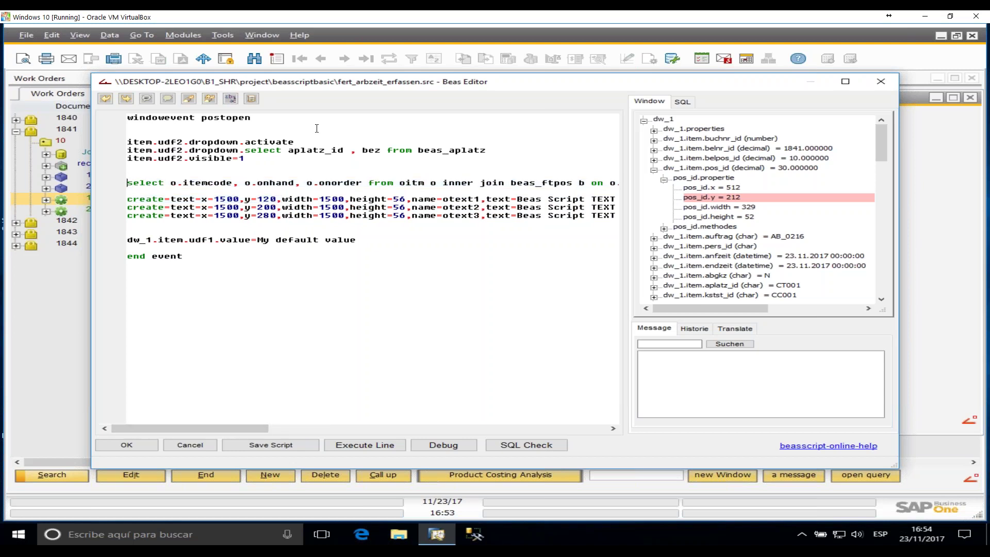
- Prefix the item stock select line with sql= and keep a blank line above it
text(sql)
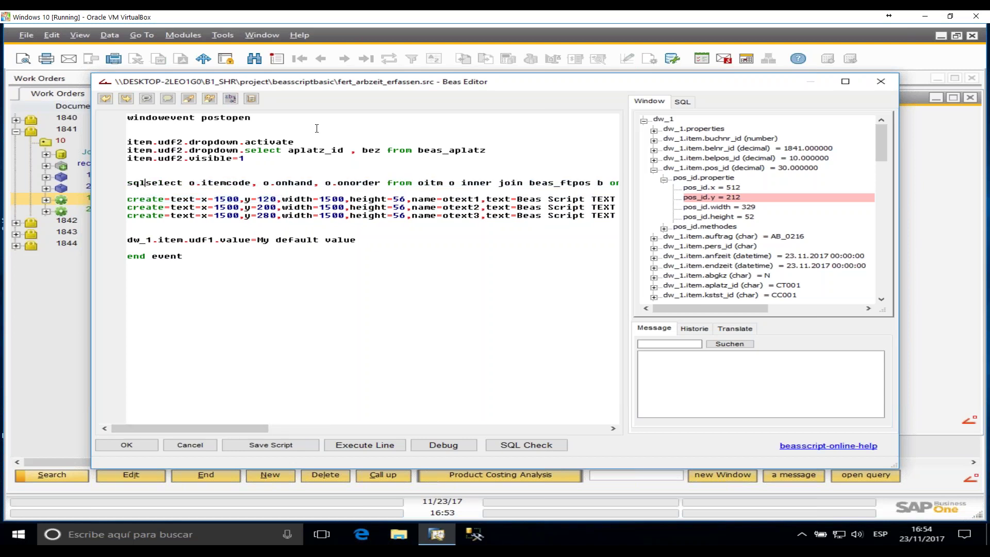
text(=)
drag(151, 183, 563, 183)
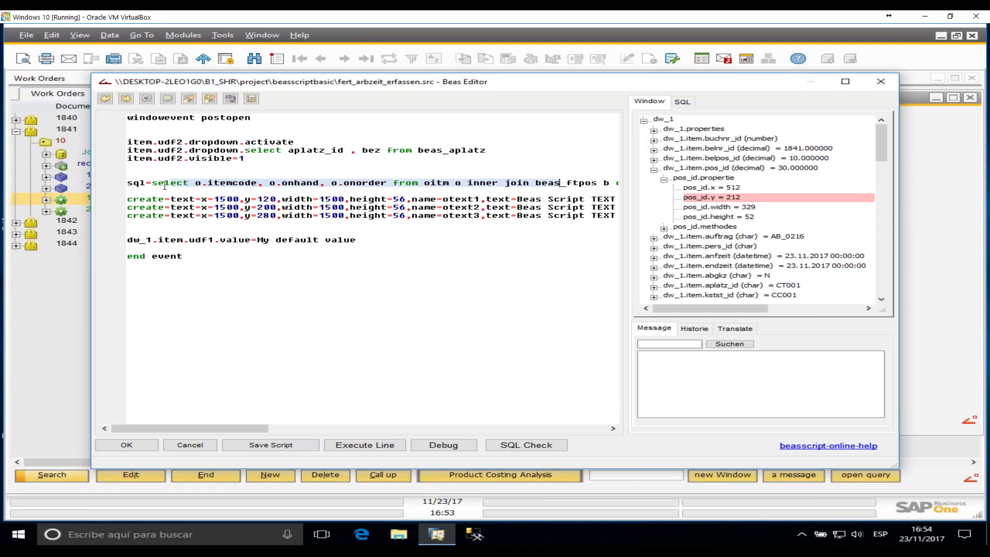
click(127, 174)
key(Delete)
key(Delete)
key(Delete)
key(Delete)
key(Delete)
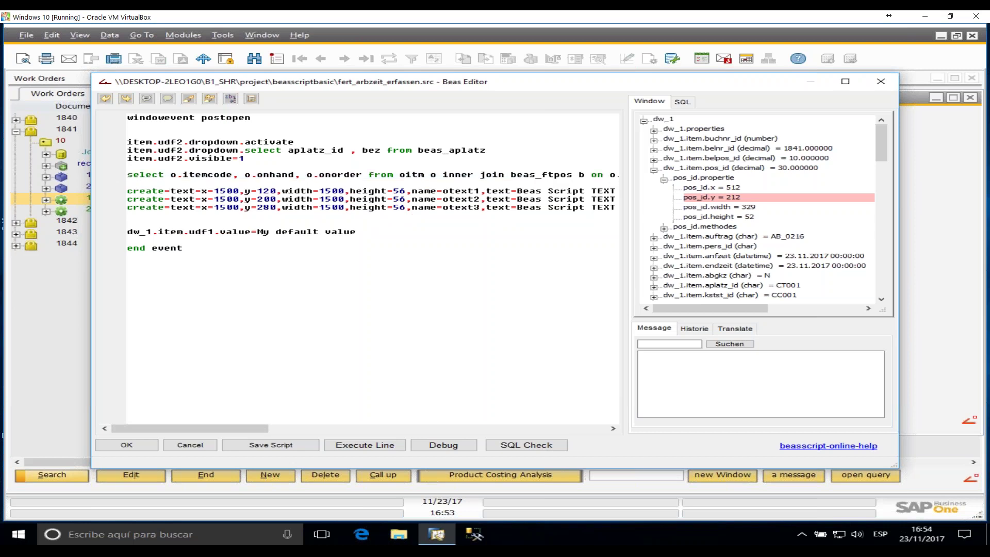
text(sql)
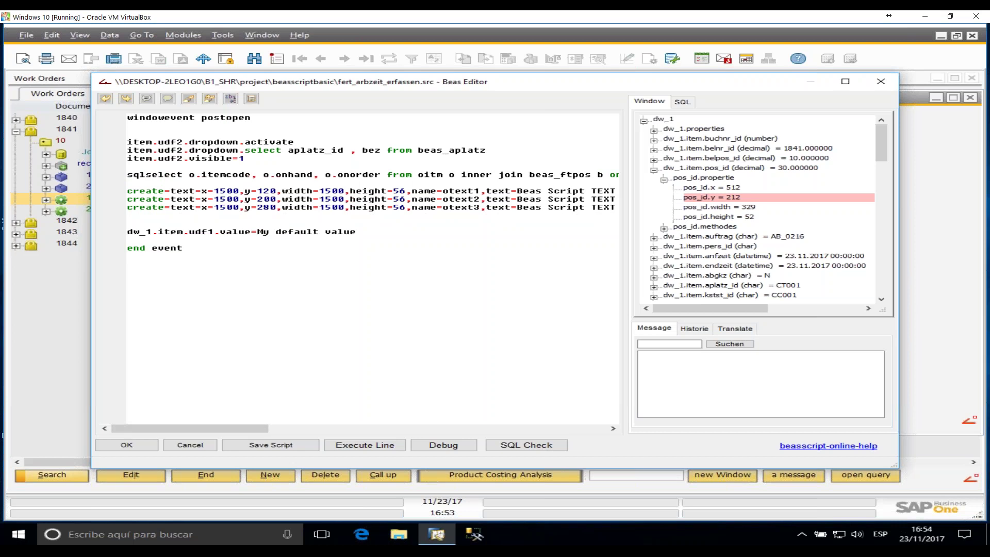
text(=)
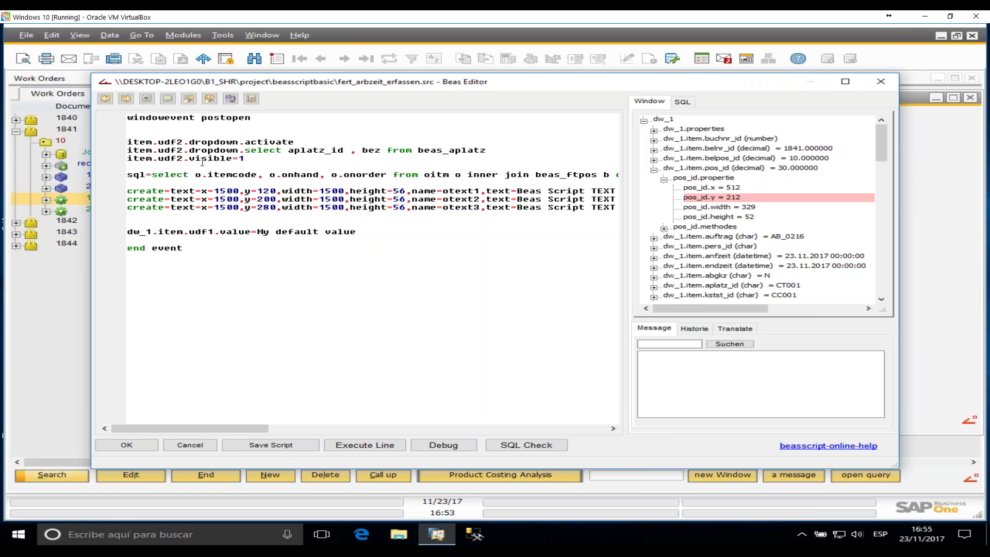
key(Return)
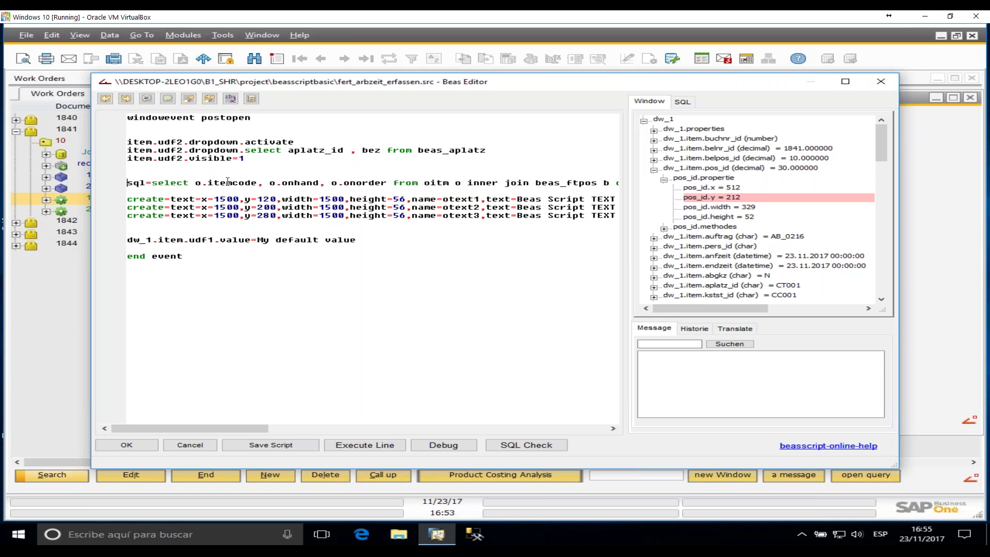
- Highlight the query's itemcode, onhand and onorder columns and its belnr_id placeholder
click(373, 184)
drag(392, 183, 195, 184)
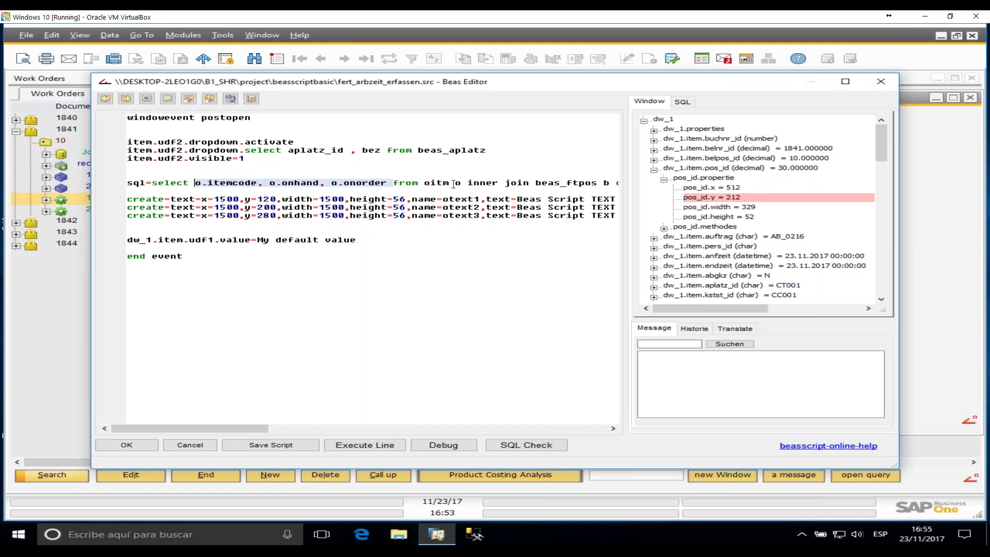
drag(221, 425, 437, 427)
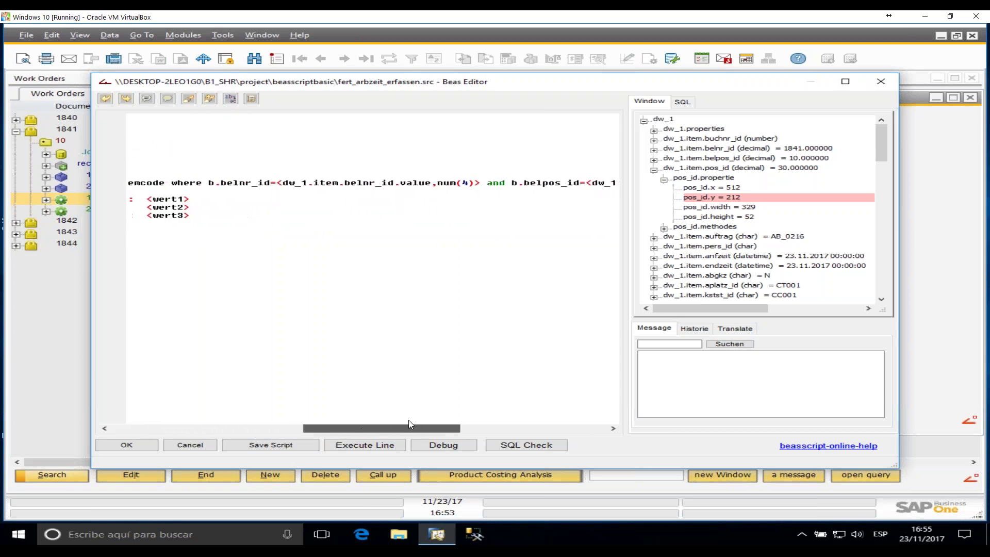
drag(275, 183, 474, 183)
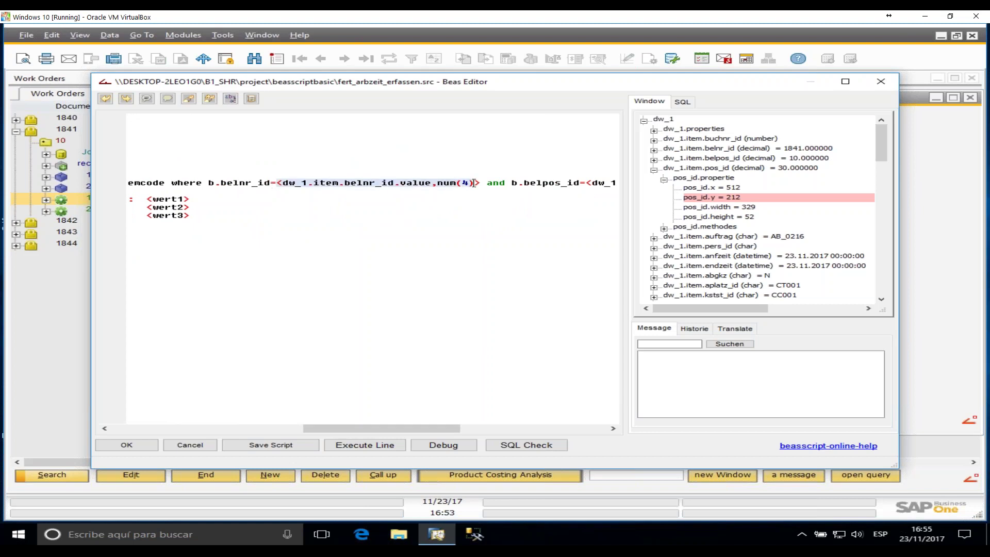
click(480, 183)
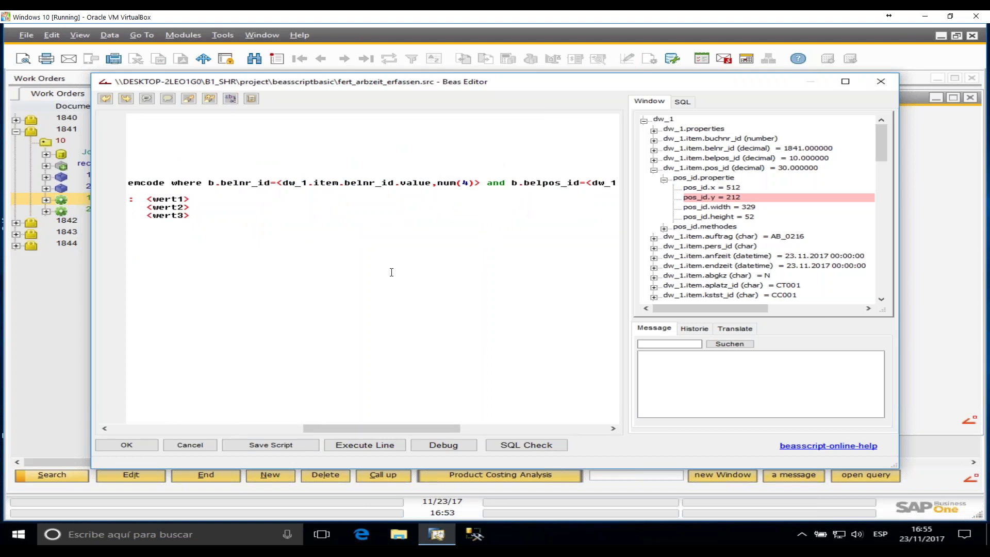
drag(435, 427, 455, 427)
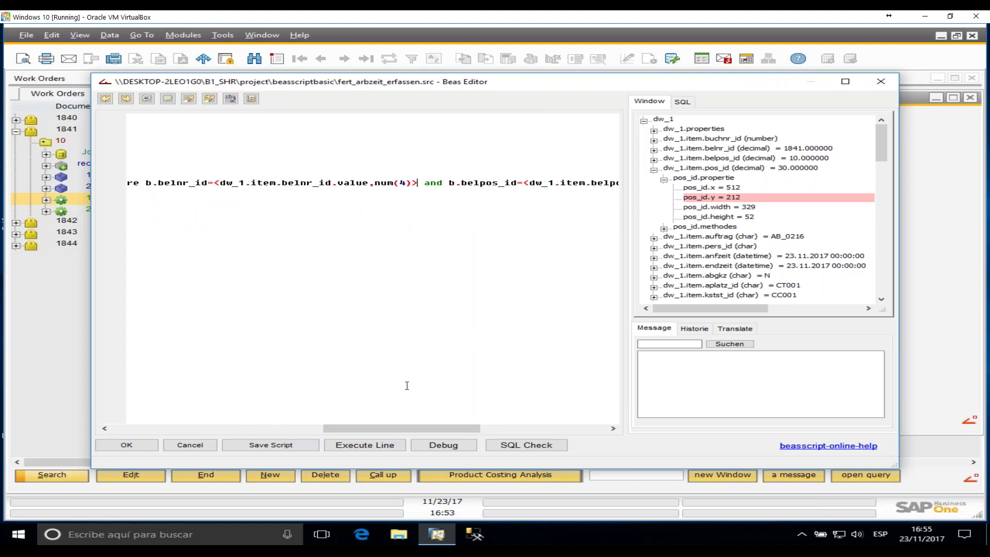
drag(438, 429, 231, 420)
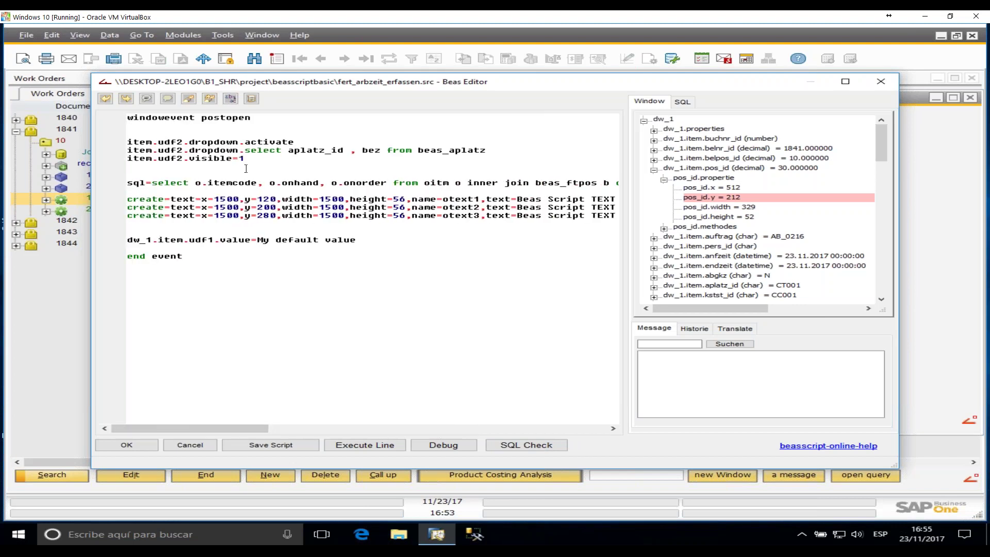
- Relate the itemcode, onhand and onorder columns to the wert1, wert2 and wert3 text placeholders
double_click(229, 182)
double_click(301, 182)
double_click(366, 183)
drag(263, 429, 407, 432)
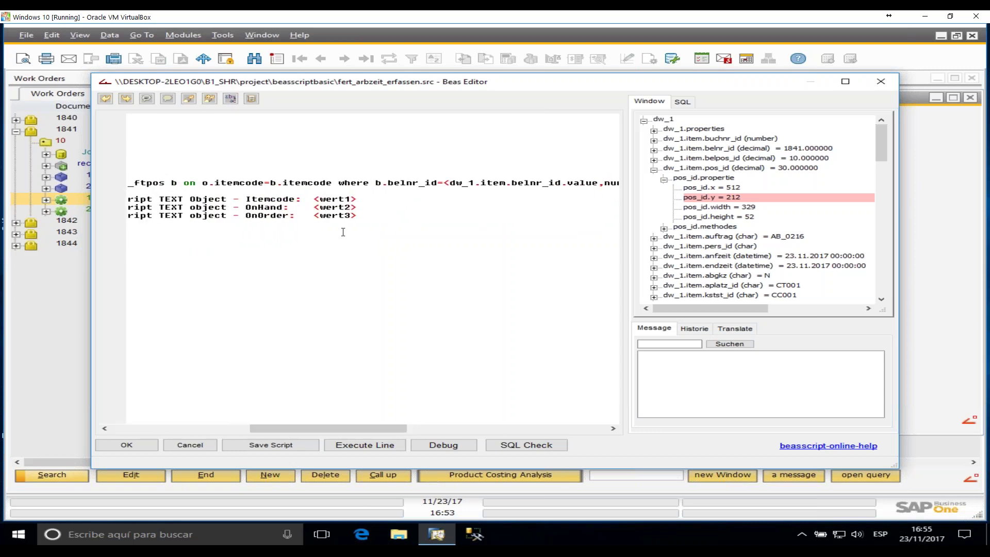
double_click(336, 198)
double_click(335, 207)
double_click(336, 215)
drag(315, 199, 357, 199)
drag(320, 429, 161, 409)
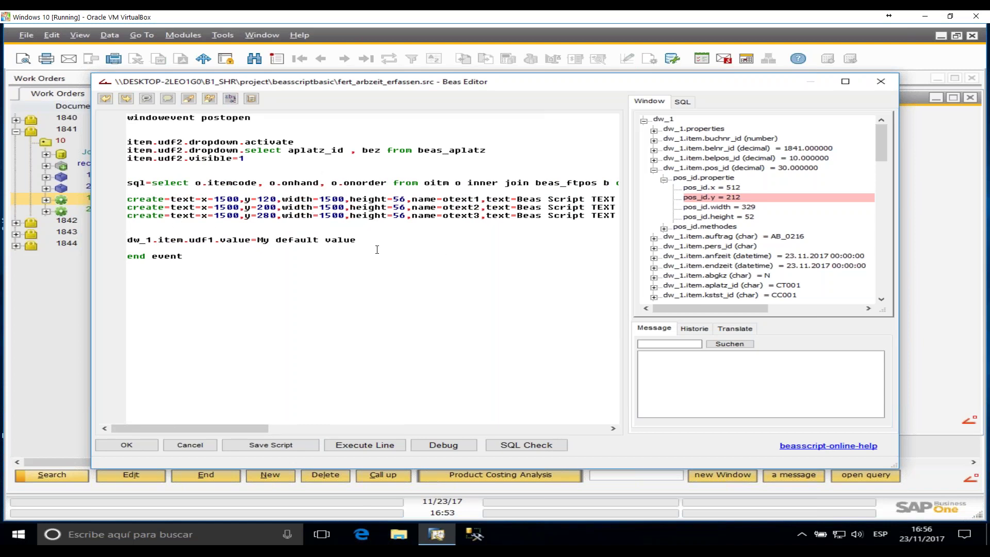
- Insert an empty line directly above the dw_1.item.udf1 default-value line
click(249, 240)
drag(139, 241, 238, 241)
click(179, 232)
key(Return)
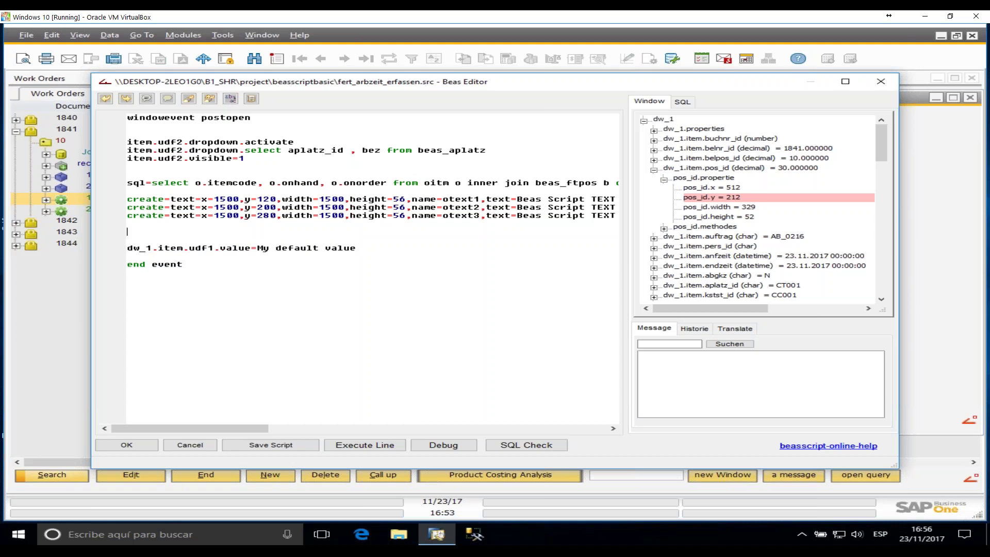
click(654, 131)
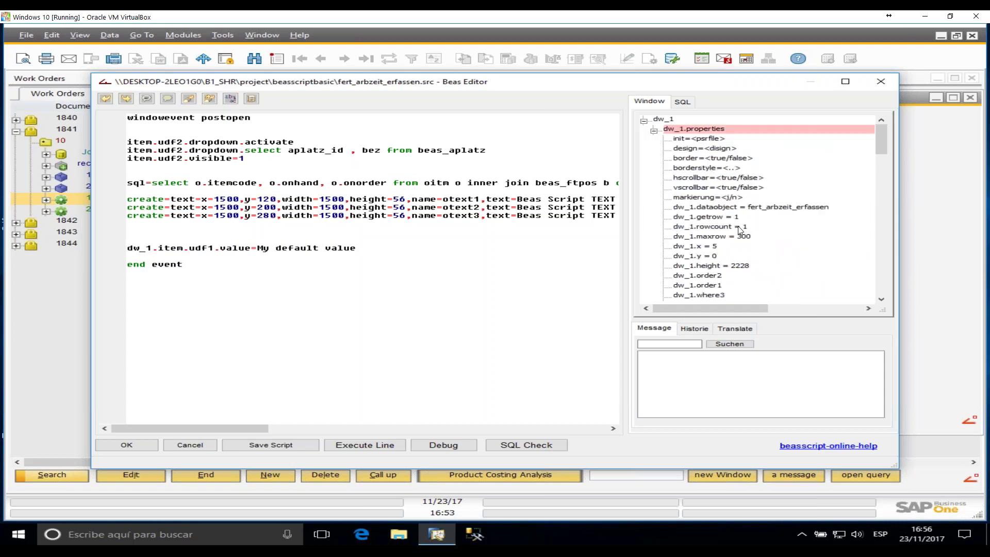
scroll(748, 232, down, 5)
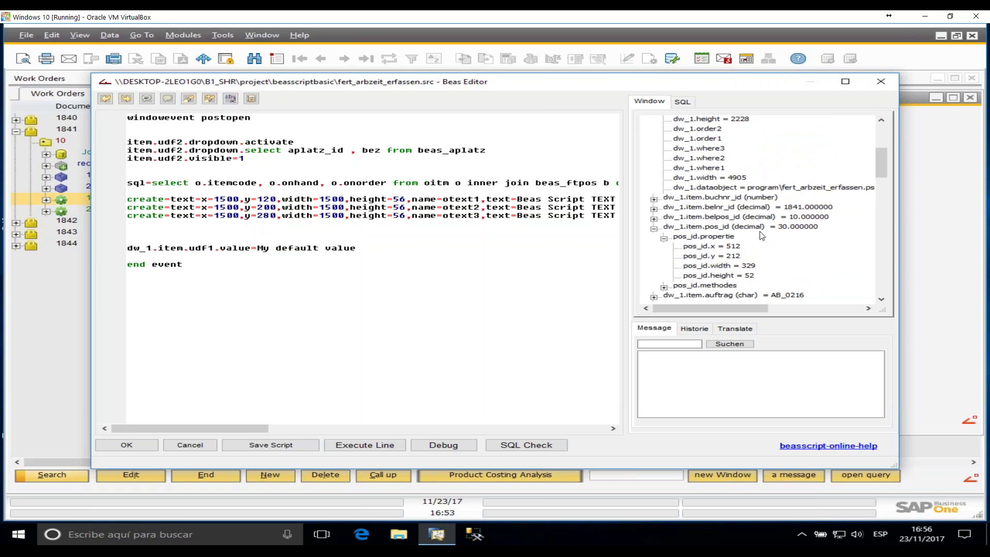
scroll(762, 236, down, 3)
scroll(762, 235, down, 5)
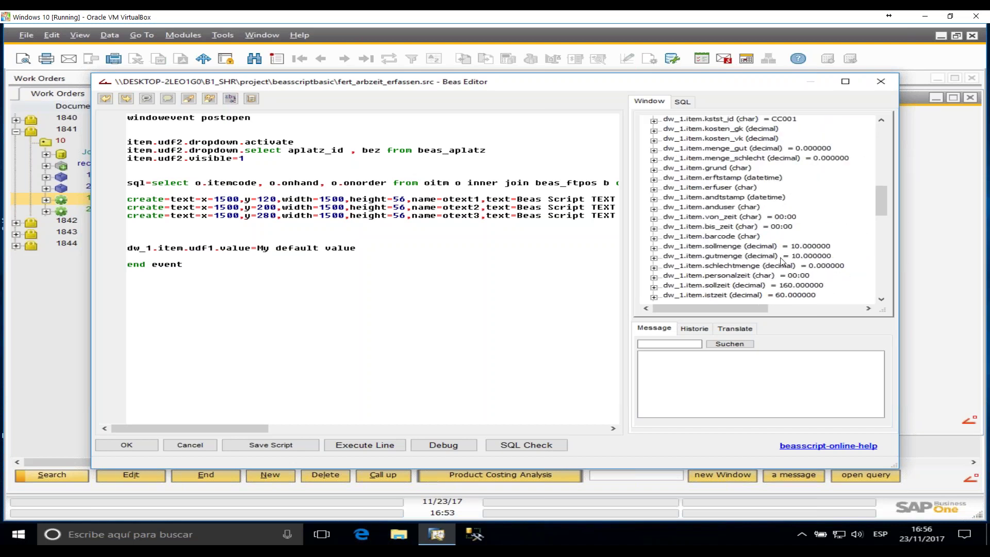
scroll(784, 258, down, 2)
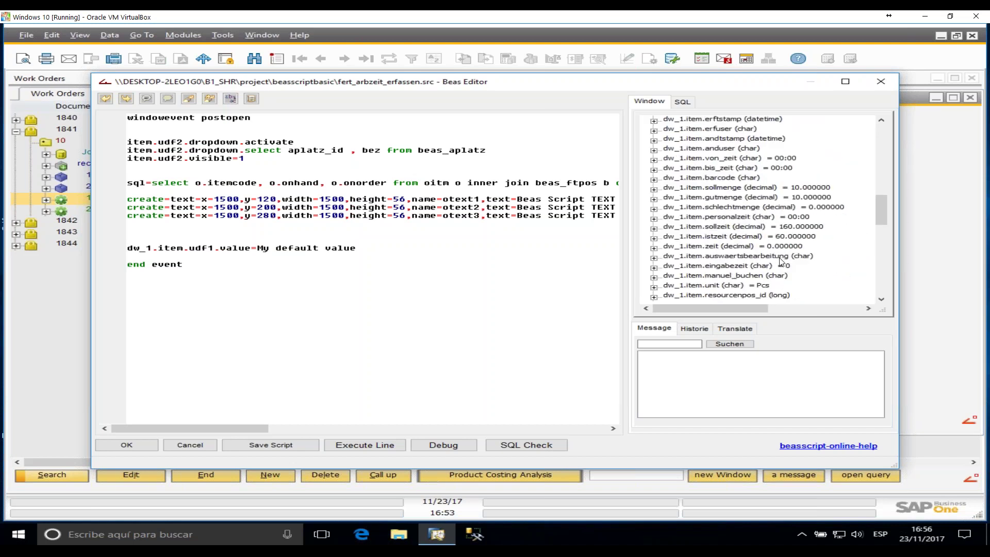
click(737, 190)
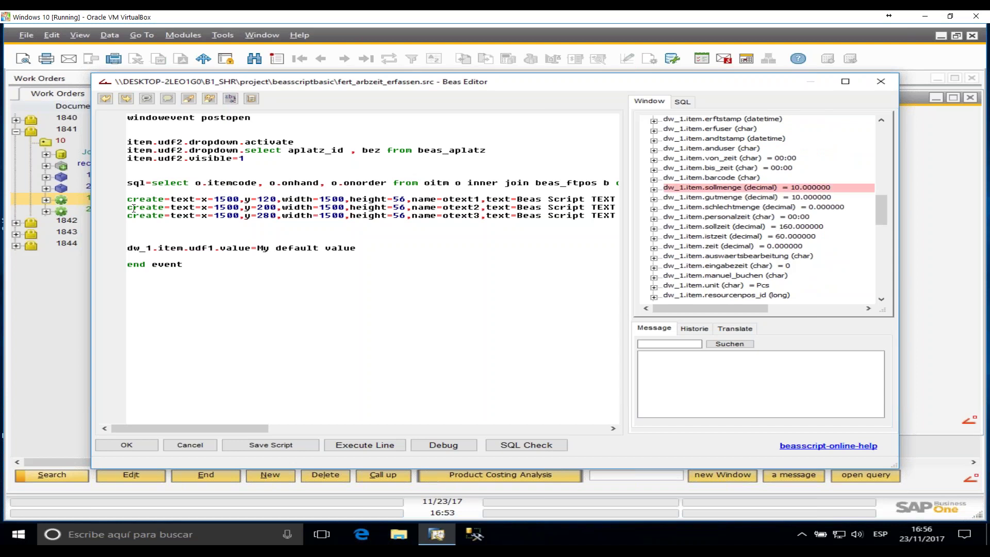
click(124, 232)
double_click(713, 189)
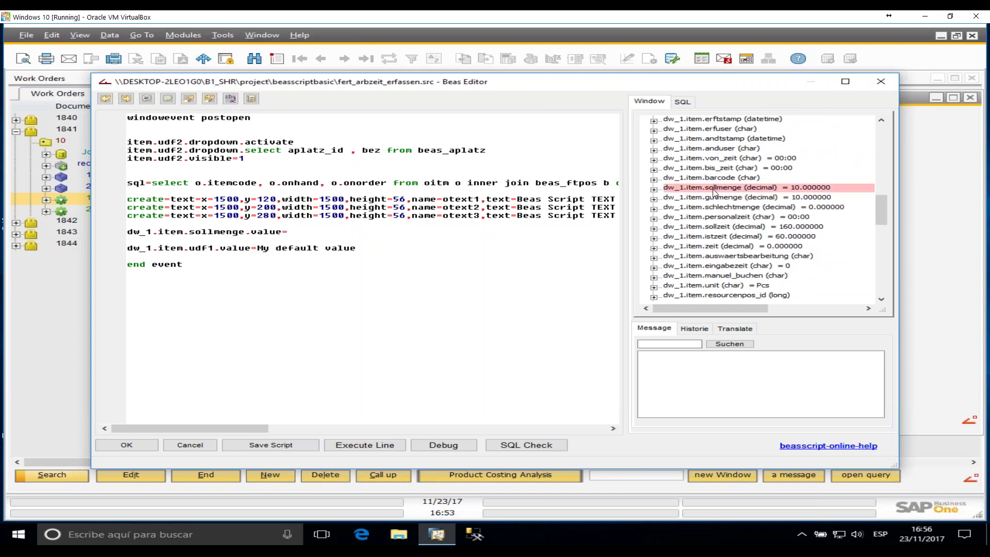
double_click(214, 231)
click(337, 231)
text(14)
key(BackSpace)
key(BackSpace)
key(BackSpace)
key(BackSpace)
key(BackSpace)
key(BackSpace)
key(BackSpace)
key(BackSpace)
key(BackSpace)
key(BackSpace)
key(BackSpace)
key(BackSpace)
key(BackSpace)
key(BackSpace)
key(BackSpace)
key(BackSpace)
key(BackSpace)
key(BackSpace)
key(BackSpace)
key(BackSpace)
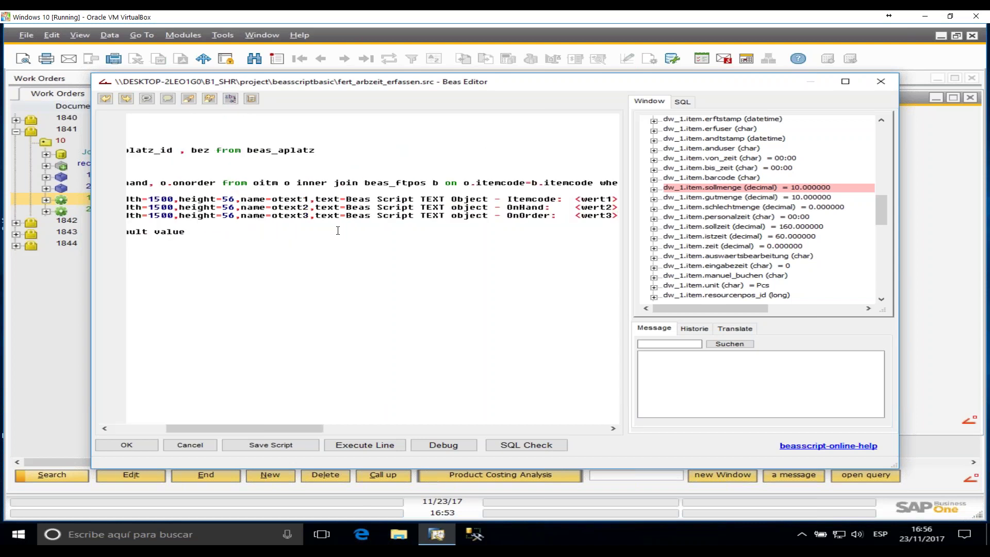
key(Return)
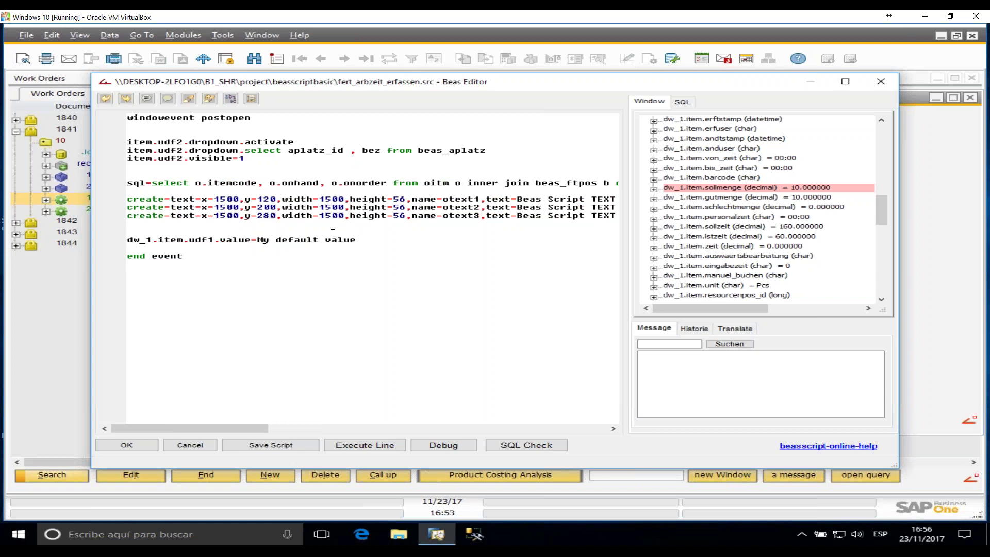
double_click(207, 240)
drag(258, 240, 362, 240)
click(363, 239)
triple_click(363, 239)
click(339, 261)
drag(358, 241, 262, 240)
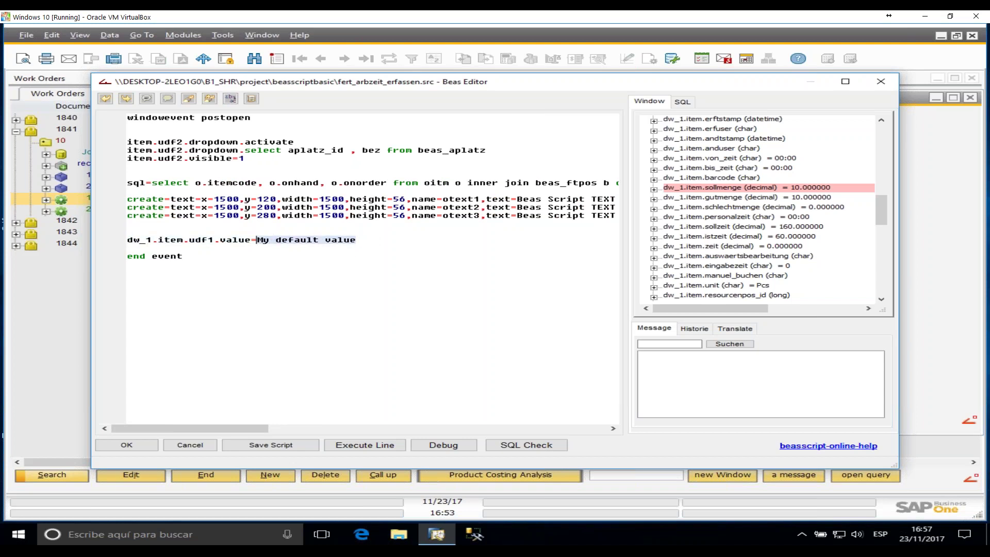
- Change udf1's default value to 16 and mark item and udf2 on the dropdown line
text(16)
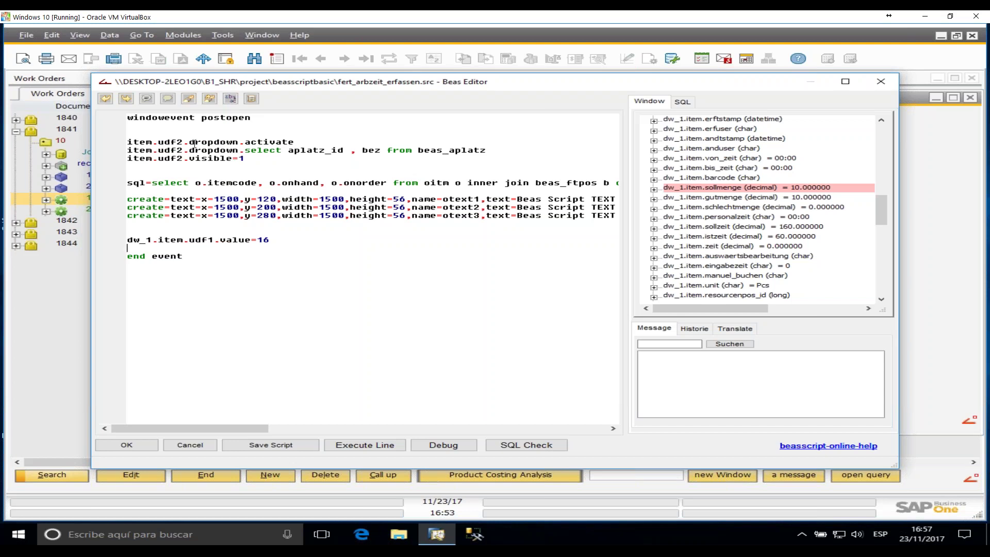
drag(166, 139, 190, 140)
double_click(143, 142)
click(172, 141)
double_click(172, 141)
- Mark dropdown, activate and the beas_aplatz select statement that fills the udf2 list
click(218, 143)
double_click(218, 143)
click(291, 142)
double_click(290, 141)
double_click(222, 150)
drag(245, 150, 557, 155)
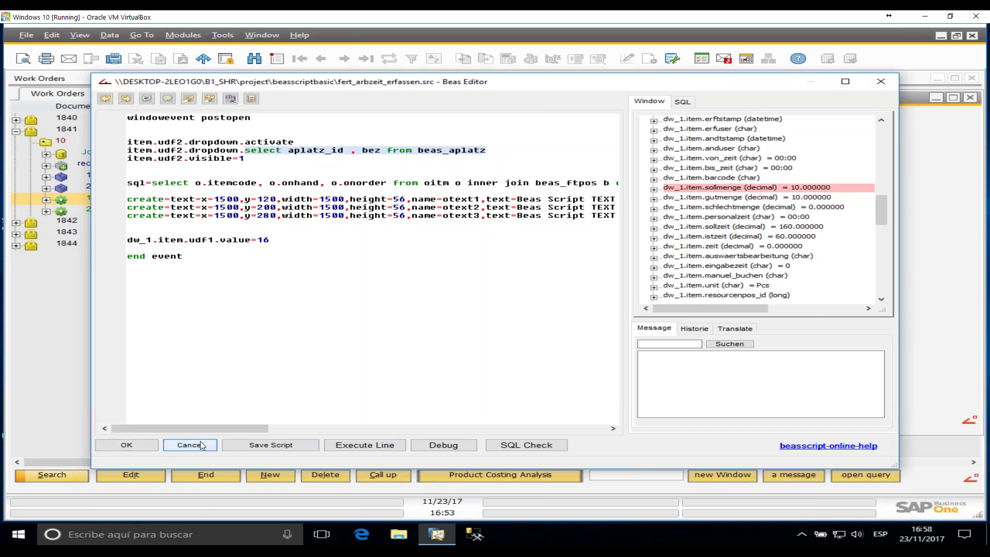
- Cancel the Beas Editor, pick 1600 Sawing Machine for UDF2, and close Time Receipts
click(881, 81)
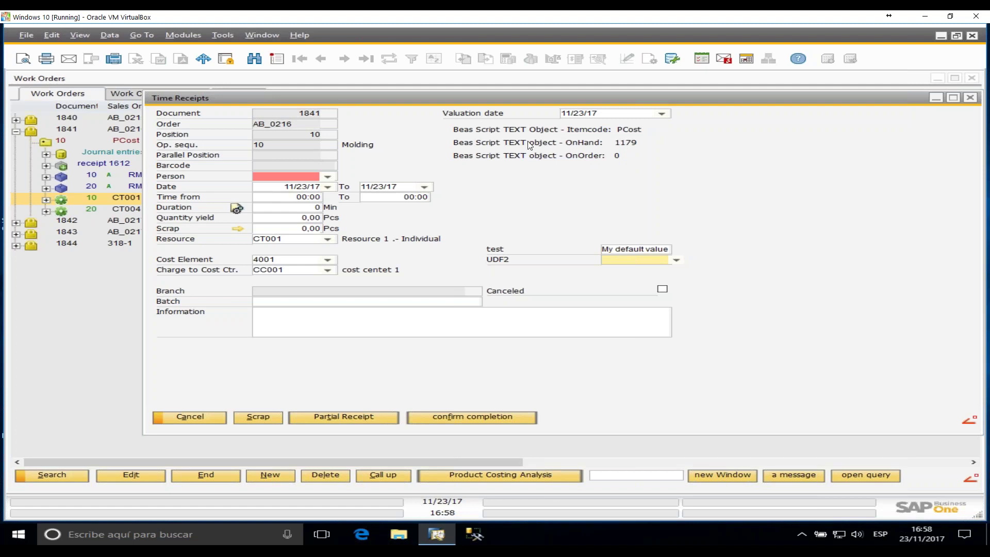
click(645, 249)
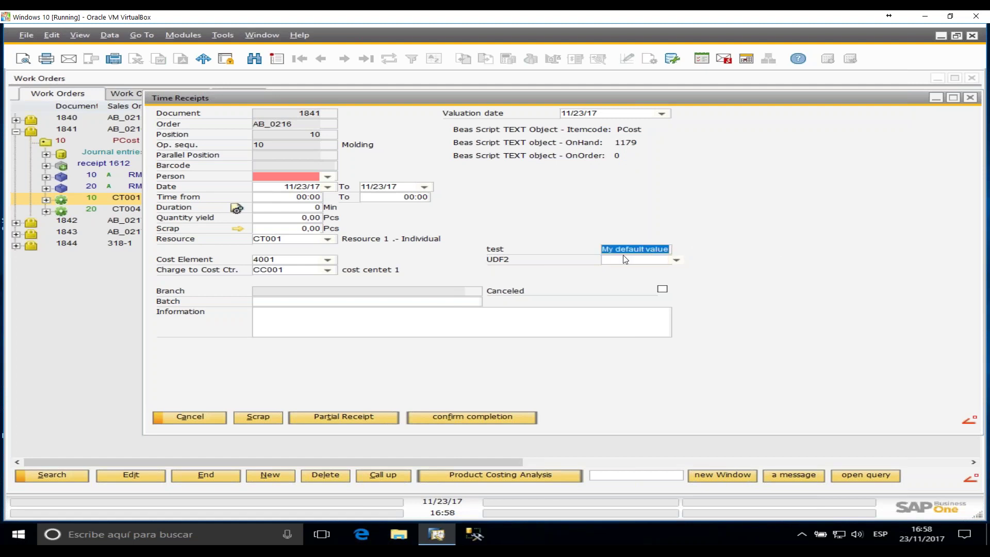
click(638, 261)
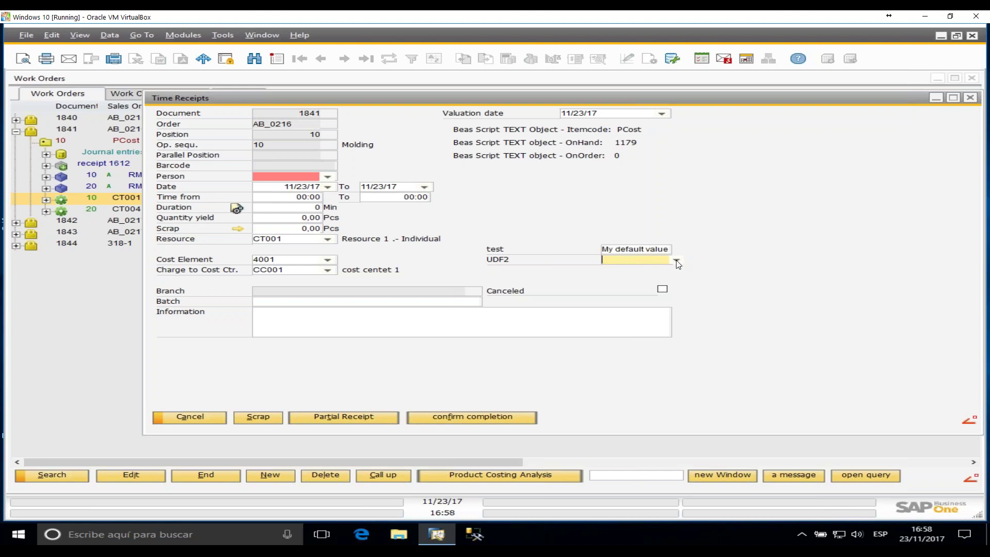
click(676, 261)
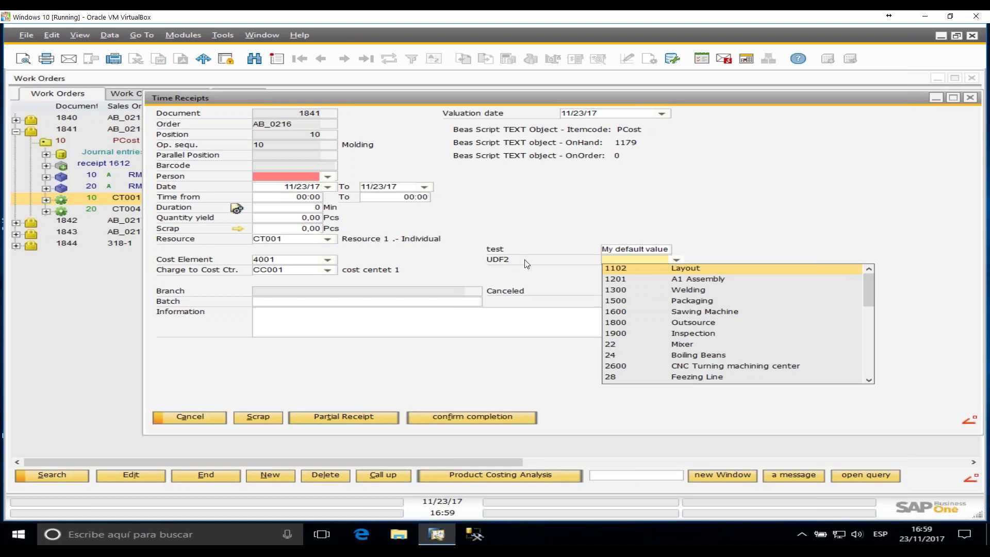
click(627, 312)
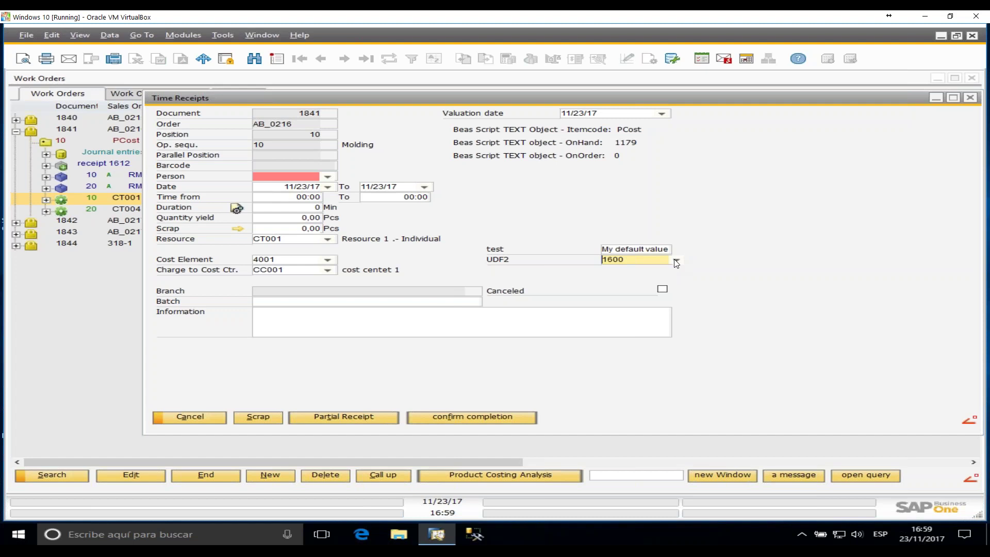
click(676, 260)
click(778, 208)
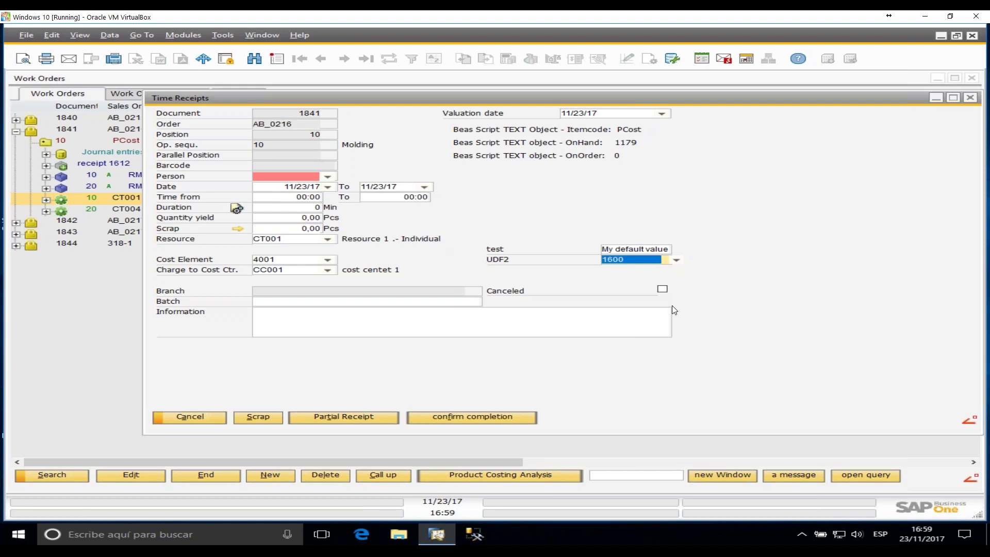
click(971, 98)
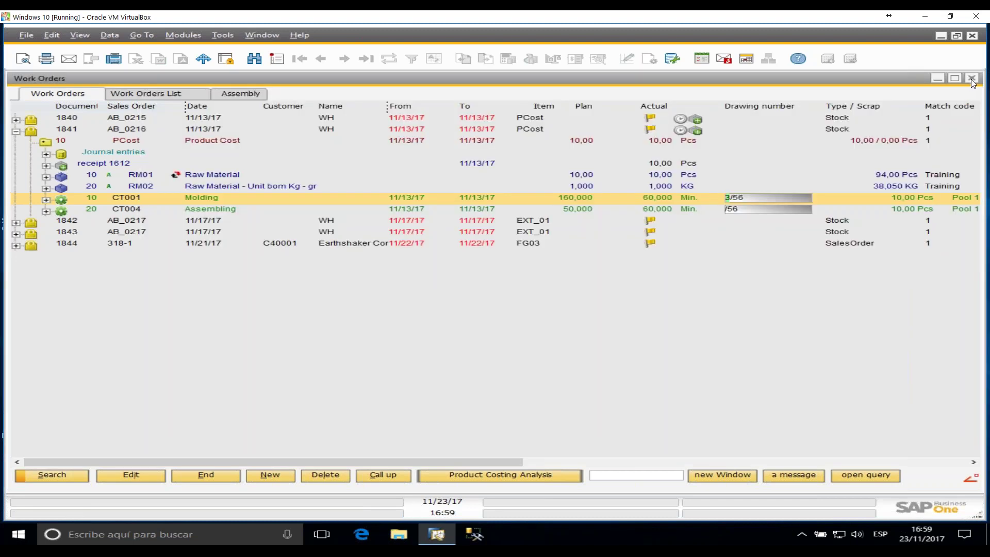
- Close the Work Orders list, collapse Production and expand Stock Management in the Main Menu
click(971, 78)
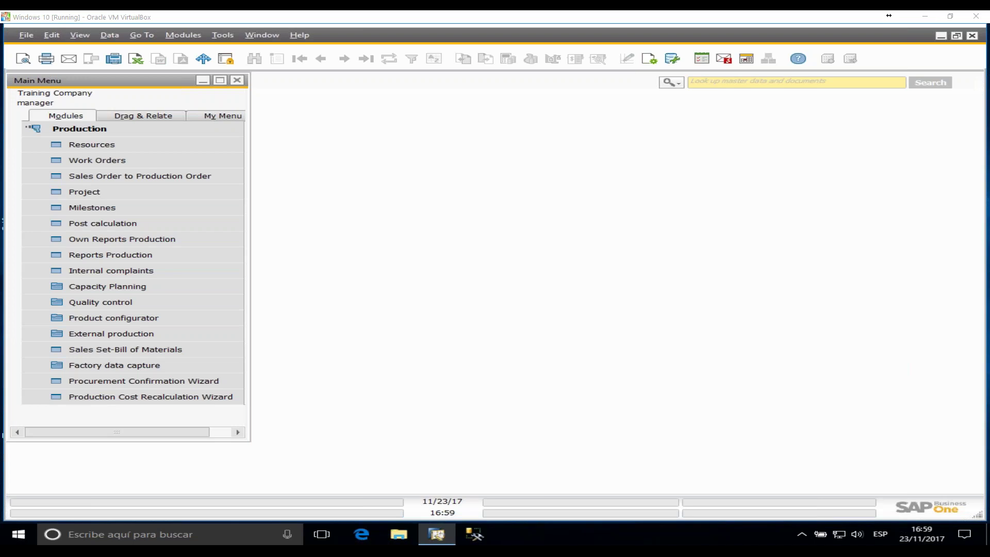
click(101, 133)
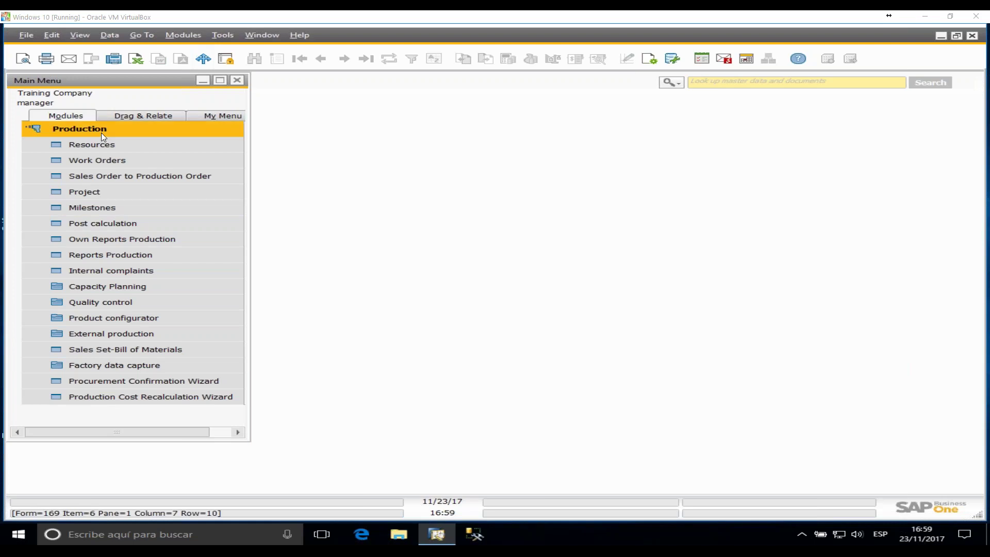
click(105, 132)
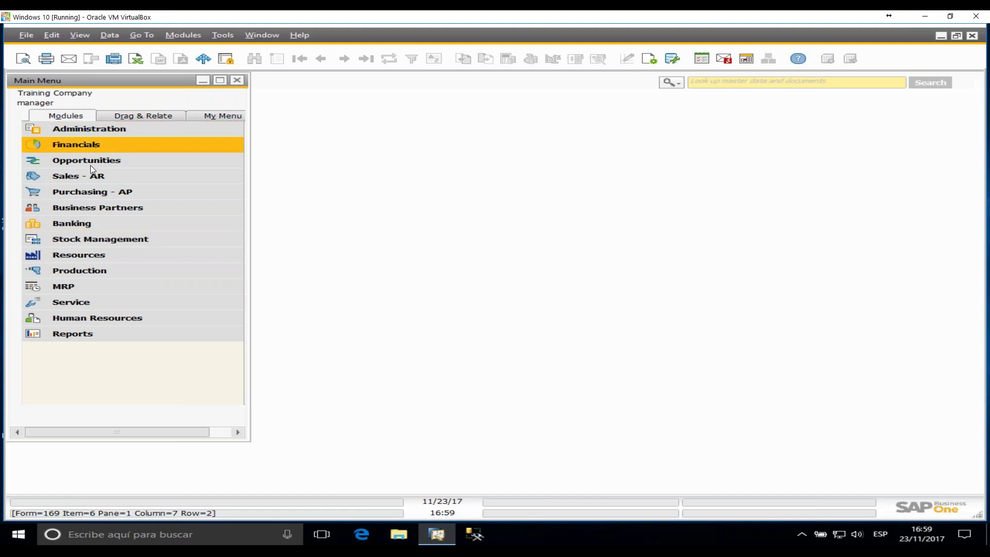
click(103, 240)
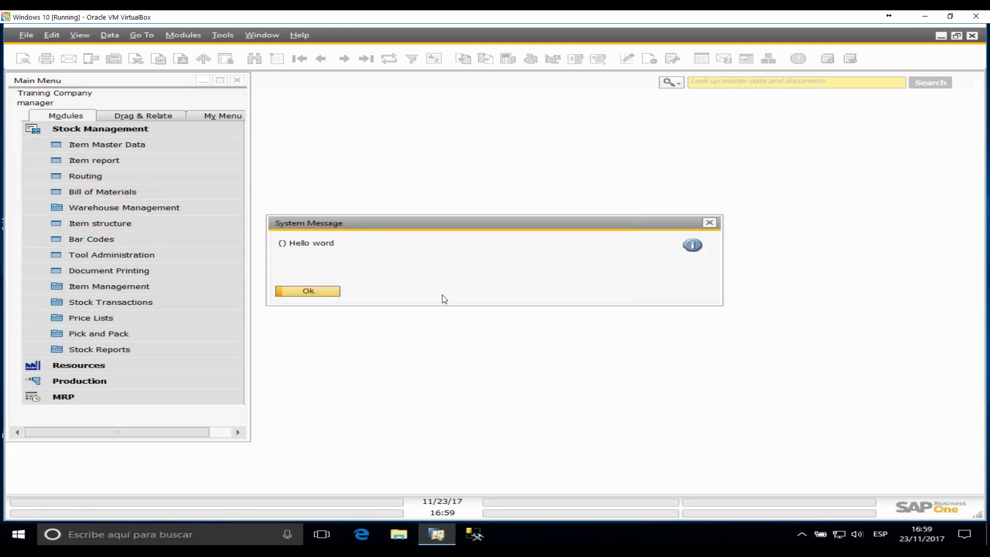
- Dismiss the Hello word message and select item 23890023 Tag Cards
click(308, 292)
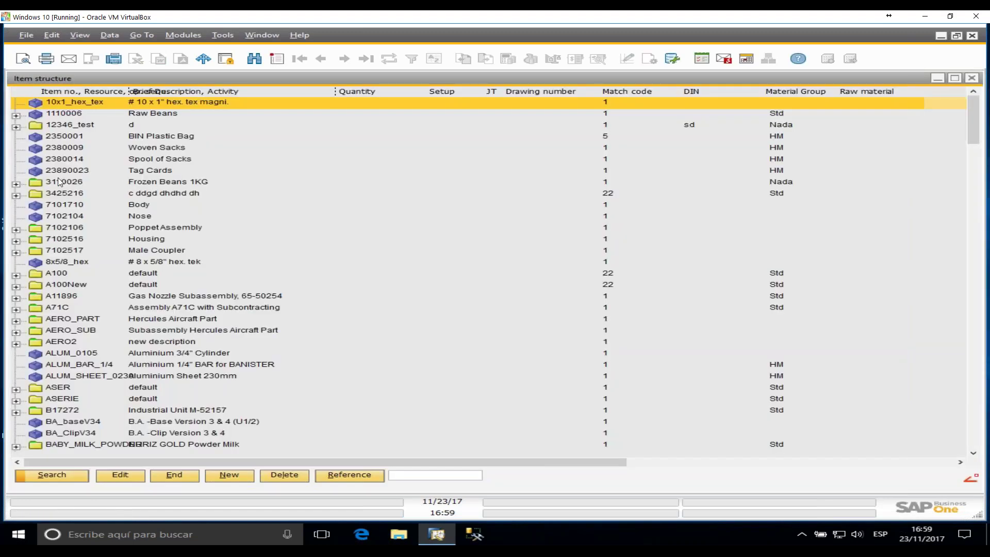
click(68, 175)
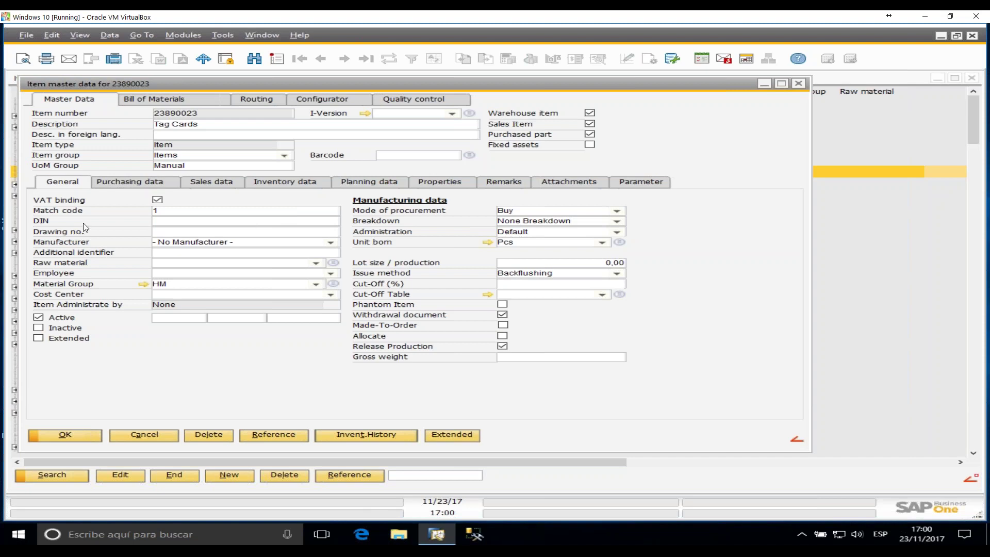
- Via the DIN label's format settings, rename it 'my text', bold italic, tooltip 'this is the example'
click(192, 224)
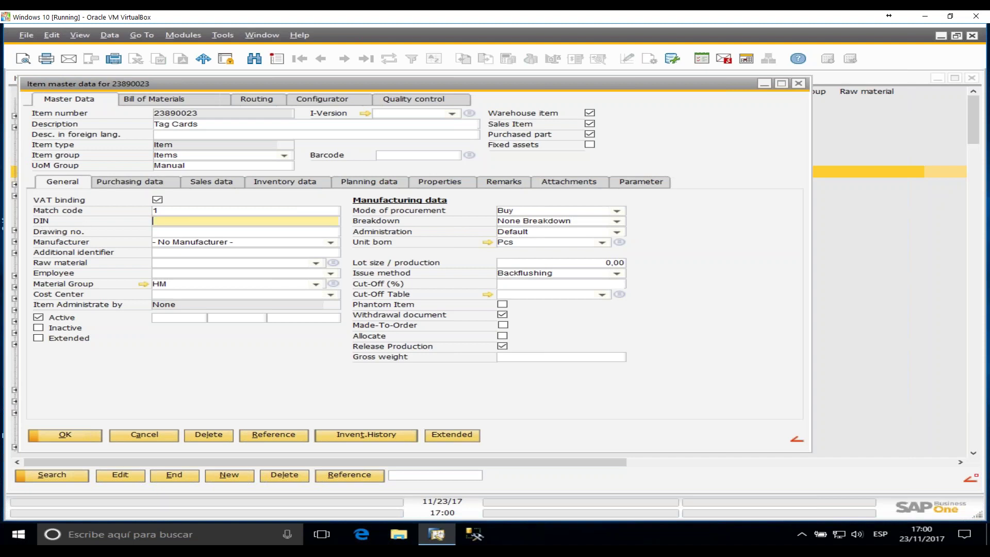
double_click(229, 225)
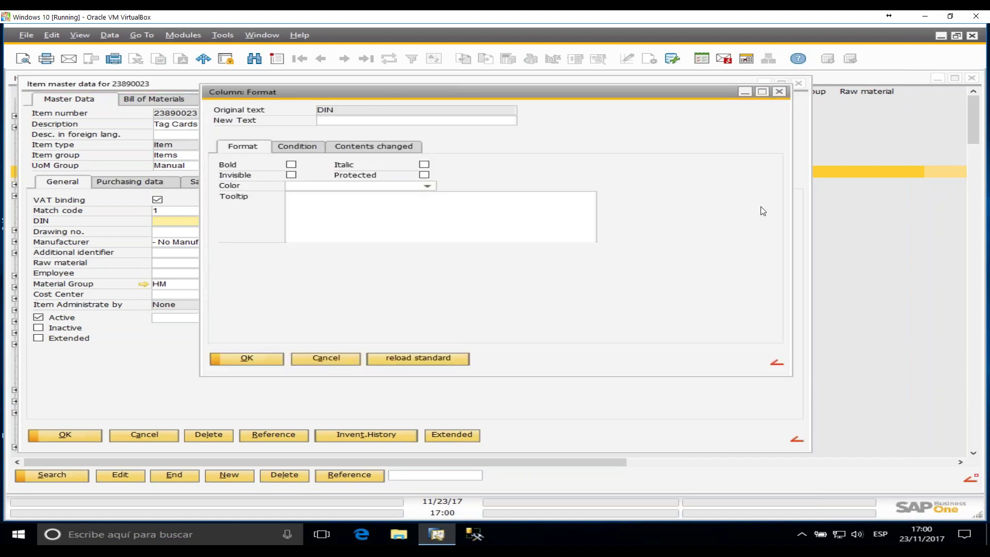
text(my text)
click(430, 231)
text(this is t)
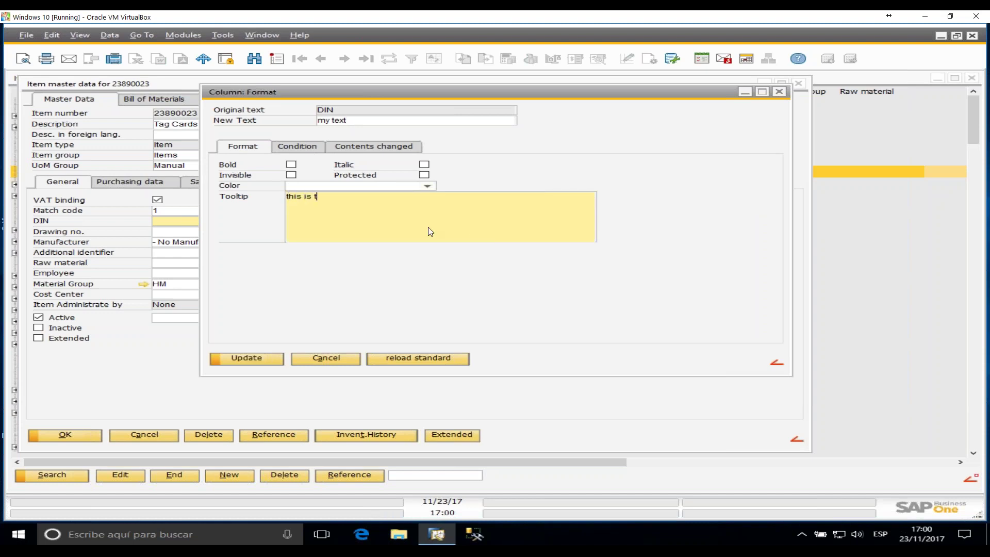
text(he example)
key(ctrl+a)
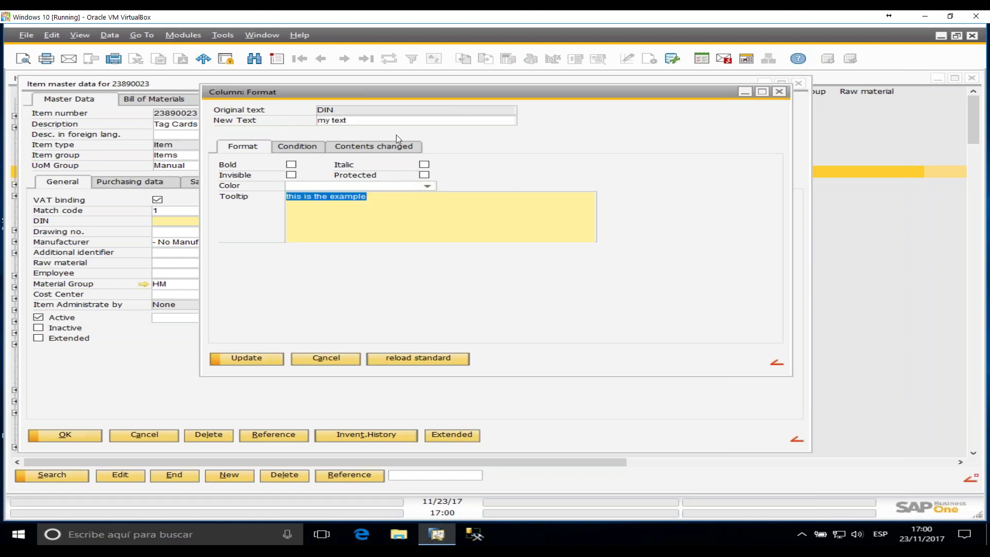
click(291, 164)
click(425, 165)
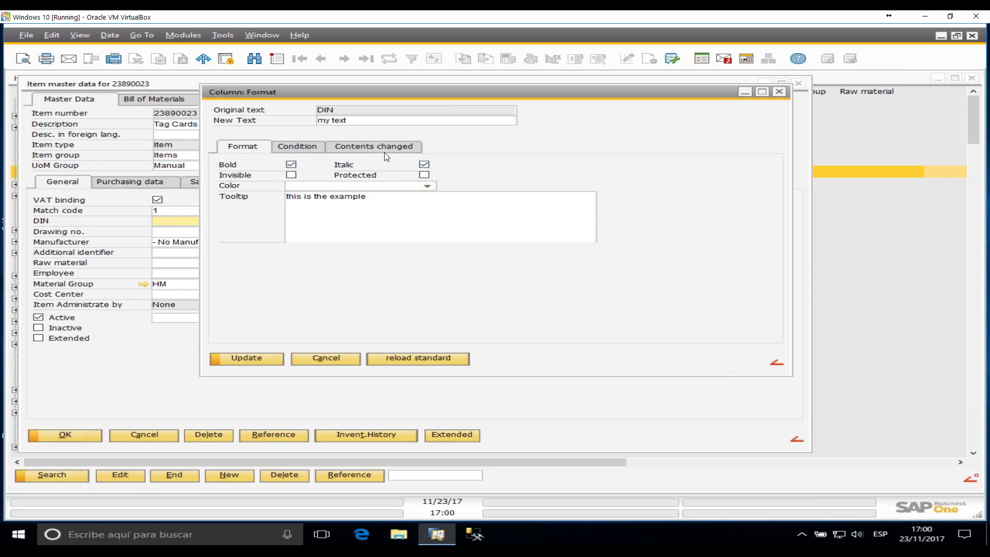
click(265, 360)
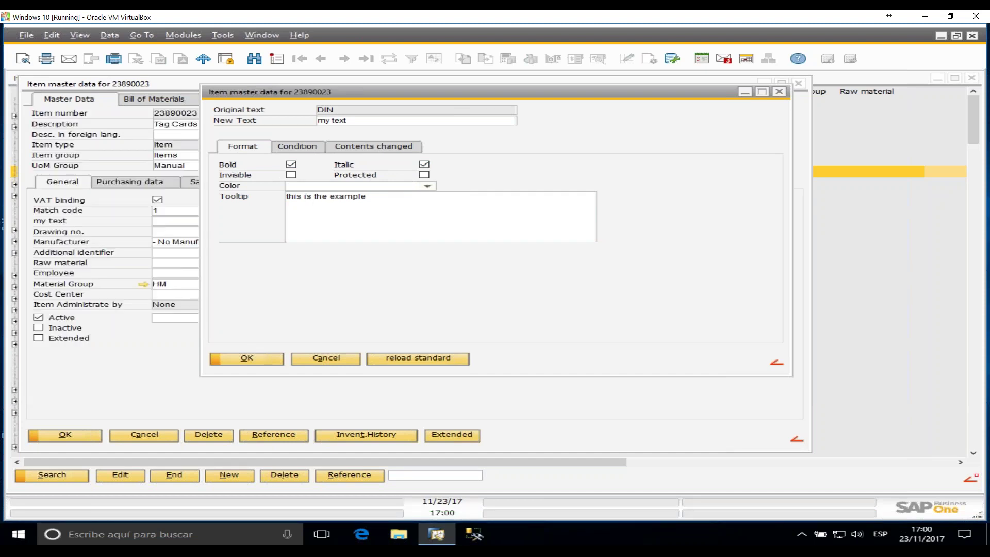
click(306, 364)
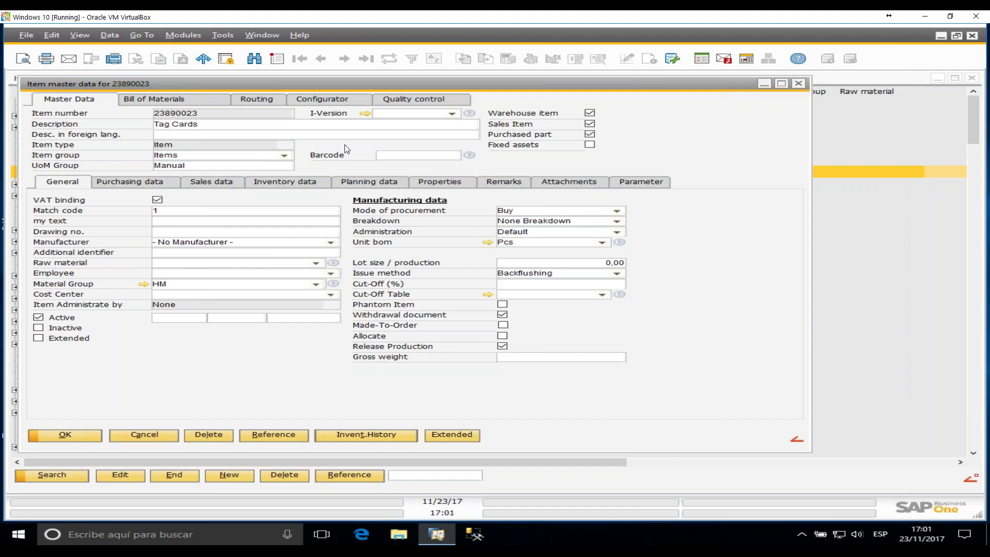
- Open Tools > Extension for Clients, close the empty Beas Editor, and confirm the item record
click(223, 35)
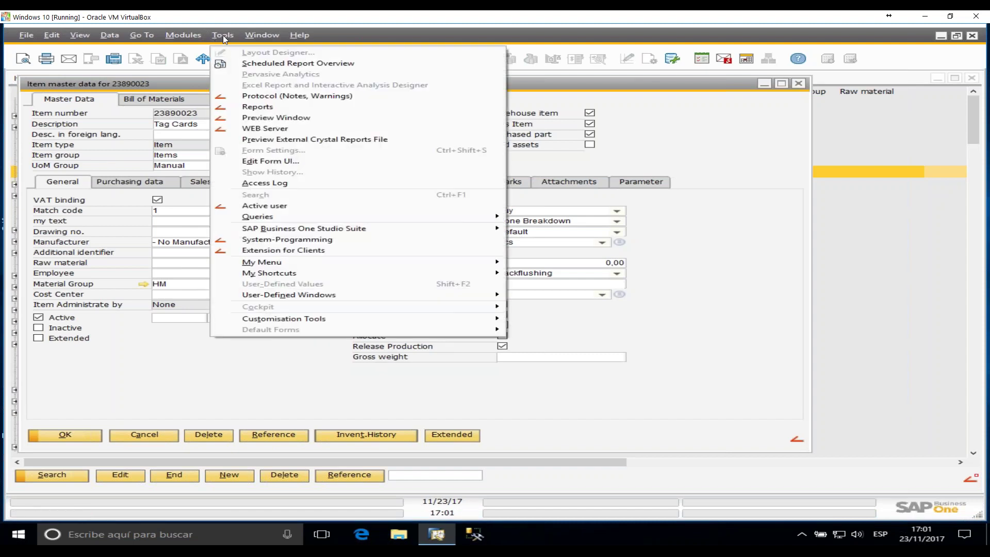
click(277, 251)
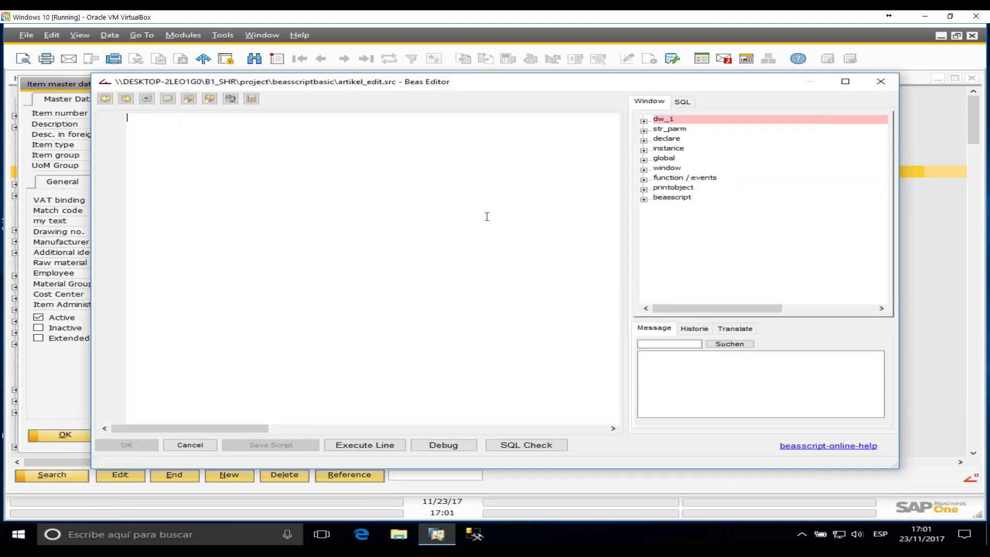
click(881, 81)
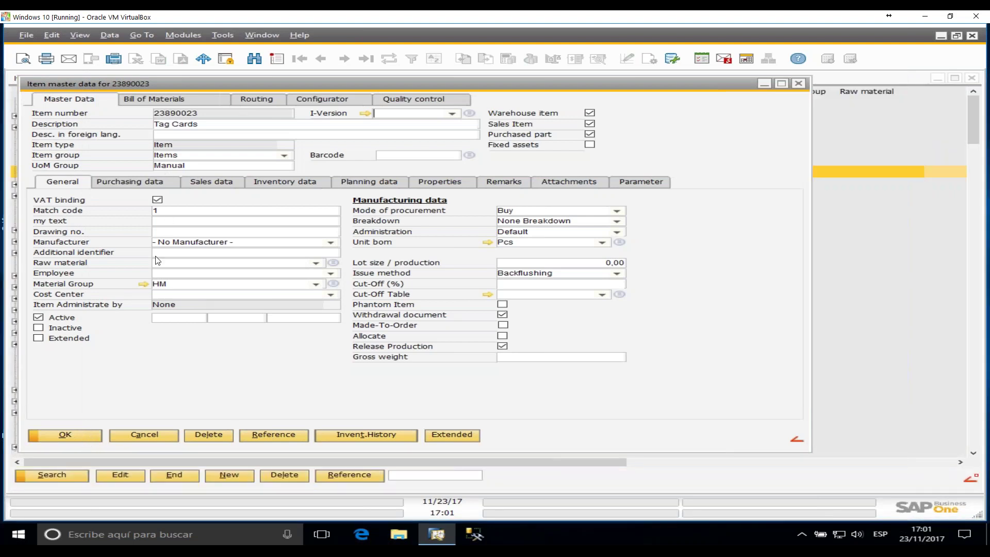
click(83, 434)
- Check the 'my text' field's 'this is the example' tooltip and enter 'dssdds' into it
click(180, 220)
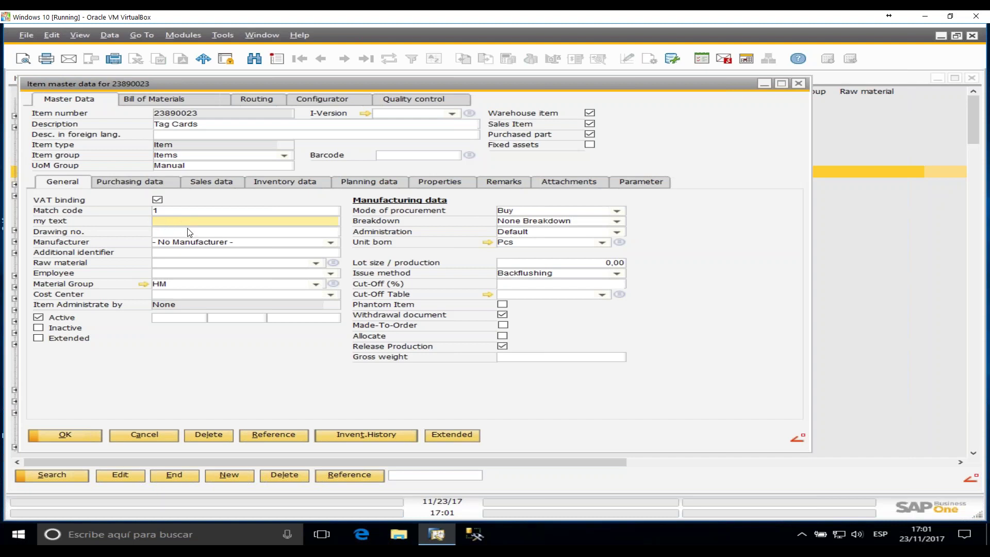
click(181, 233)
mouse_move(182, 222)
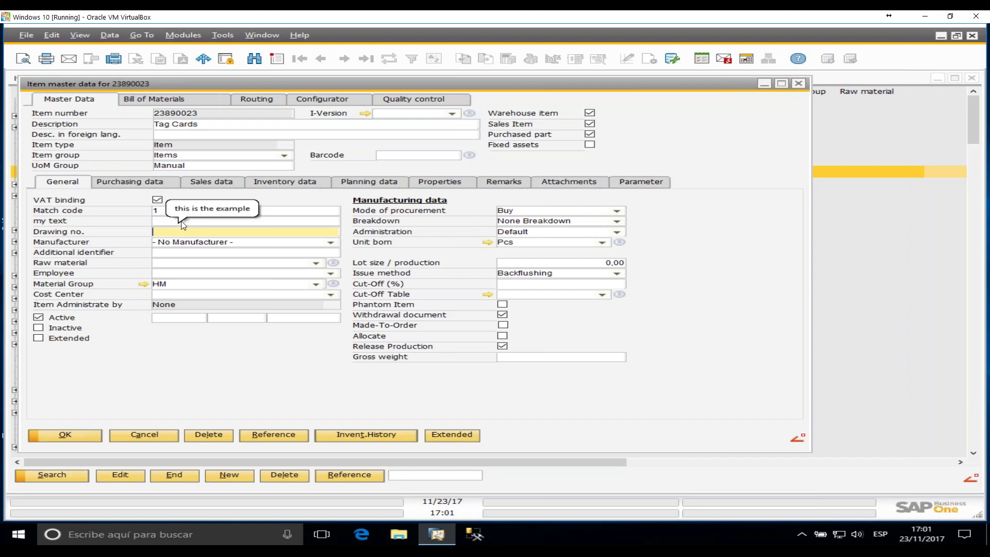
click(166, 223)
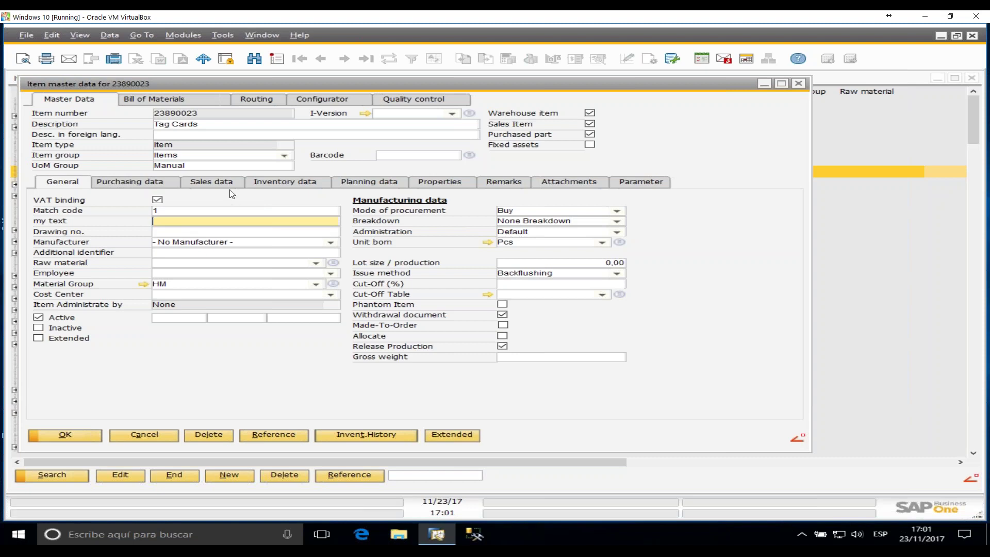
text(dssdds)
click(223, 35)
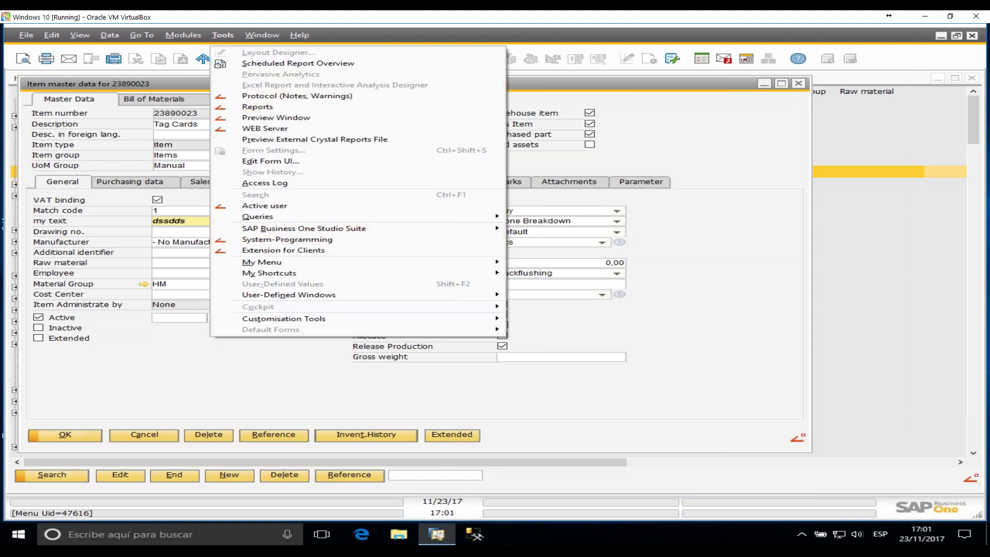
- Add and erase a 'message' test line after [/automaticscript], then close the Beas Editor
click(302, 255)
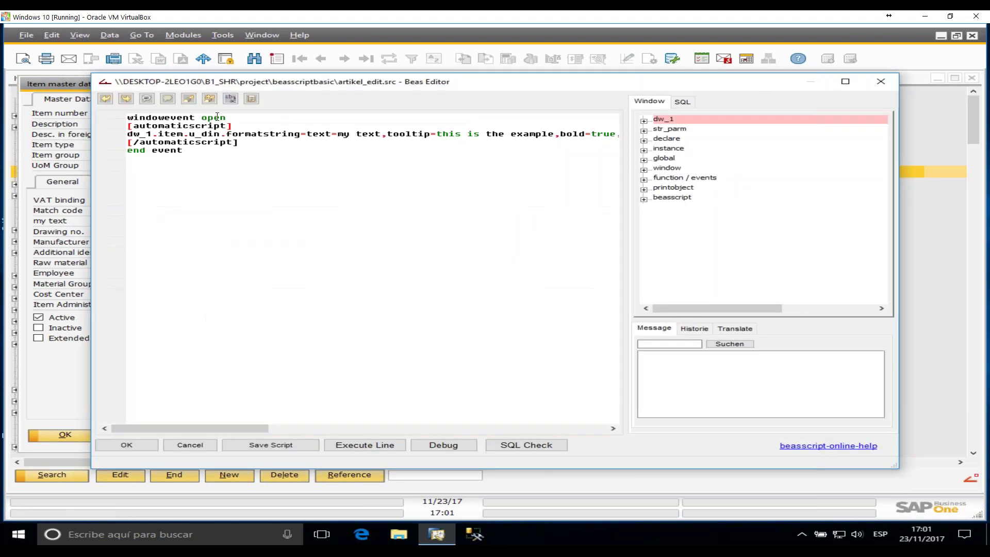
click(163, 118)
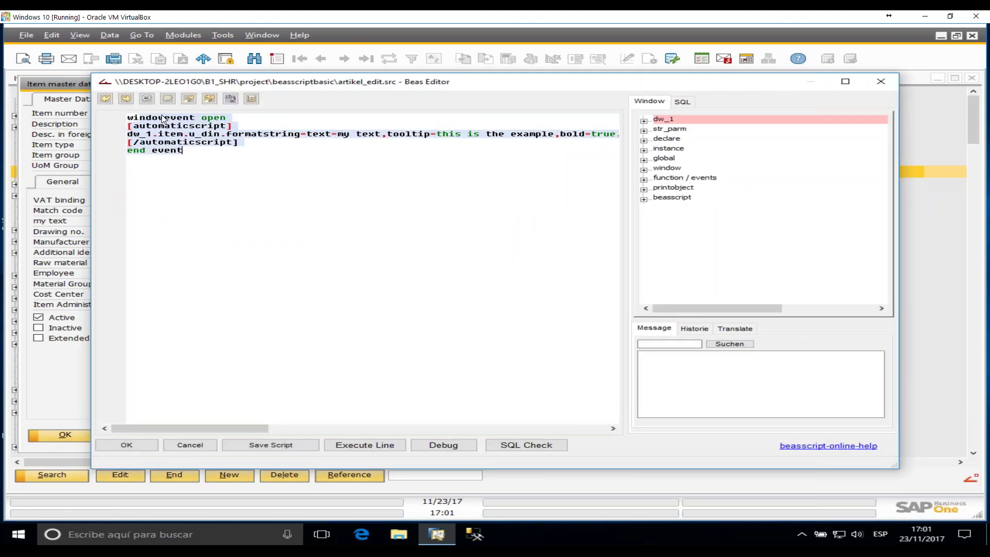
drag(153, 129, 246, 142)
click(269, 147)
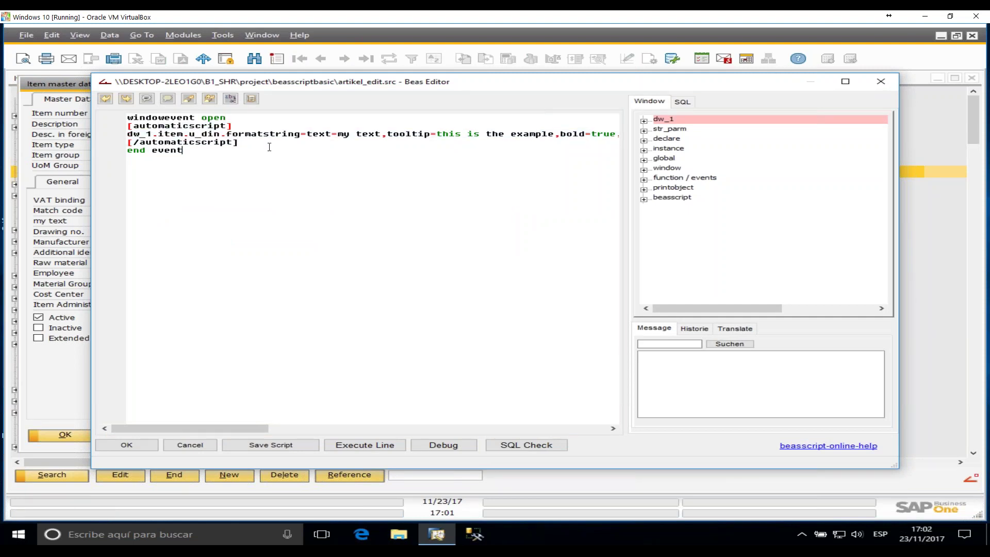
click(269, 142)
key(Return)
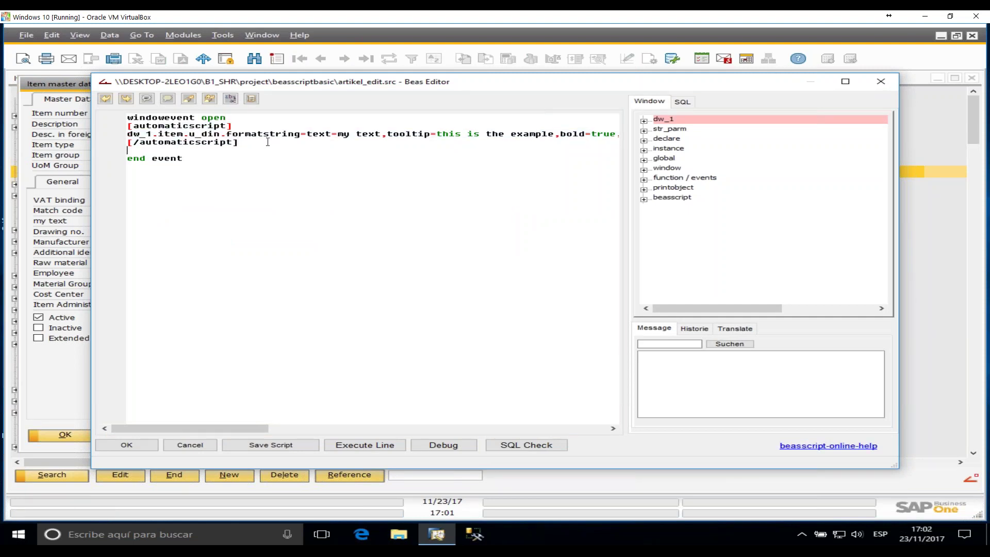
text(message)
key(BackSpace)
key(BackSpace)
key(BackSpace)
key(BackSpace)
key(BackSpace)
key(BackSpace)
key(BackSpace)
key(BackSpace)
click(881, 81)
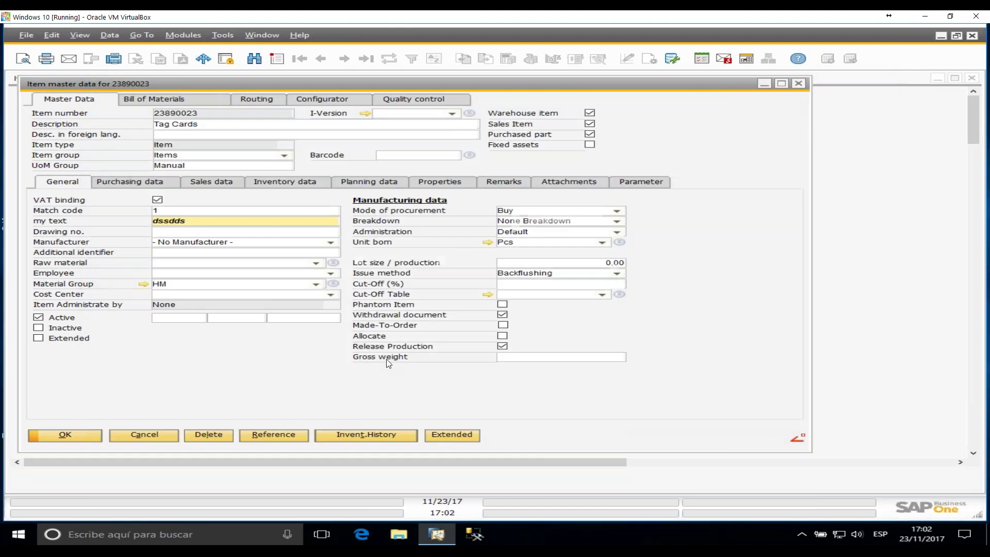
- Set the Drawing no. field to Protected in its format settings
double_click(283, 220)
click(281, 231)
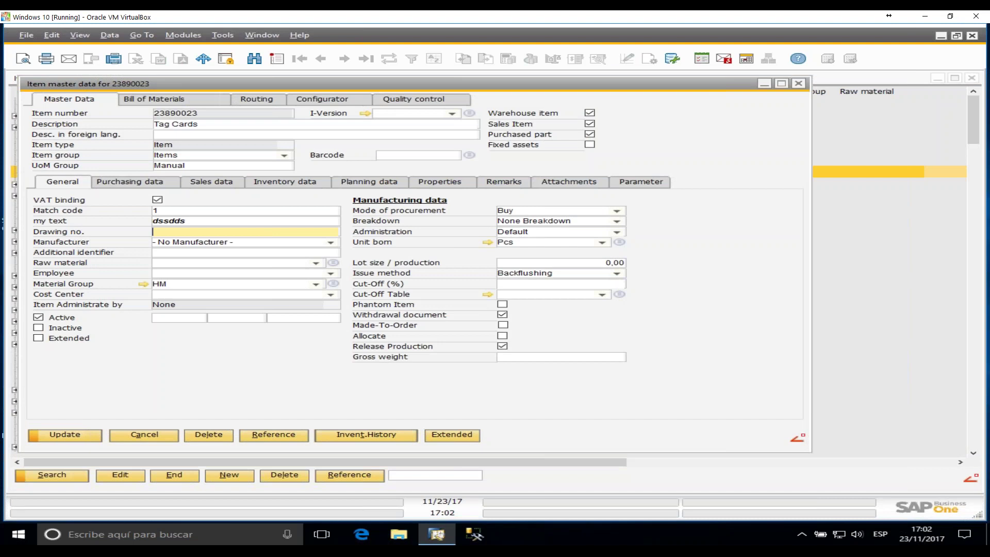
key(shift+F1)
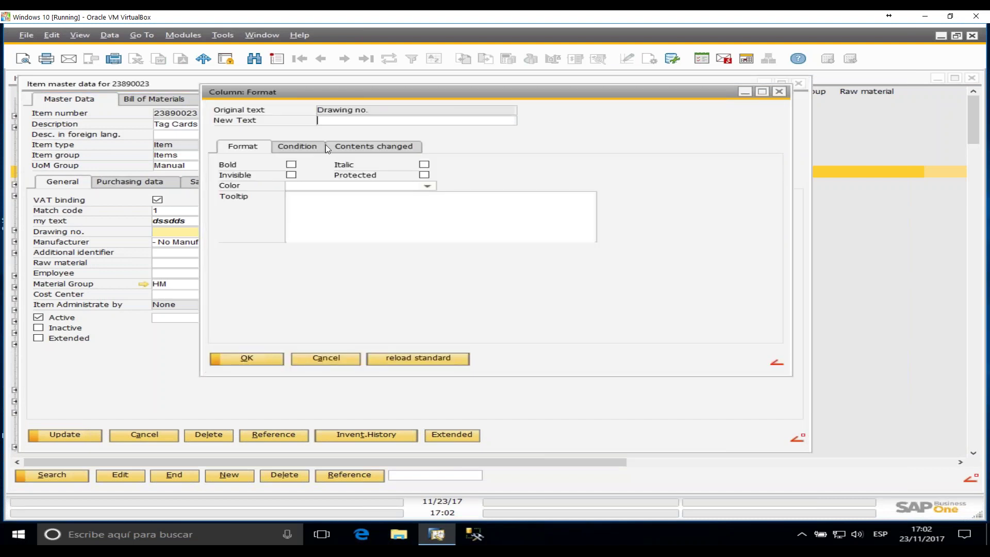
click(424, 175)
click(233, 358)
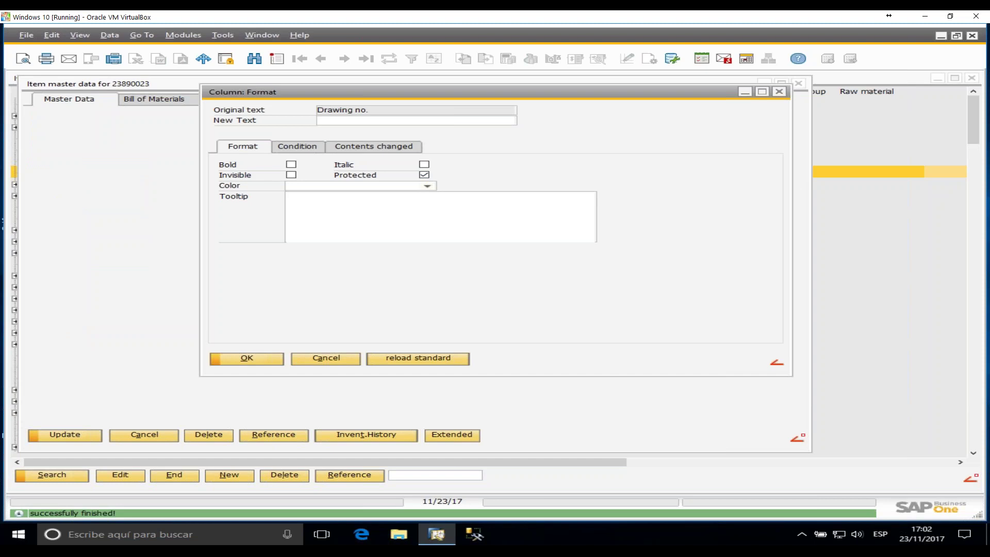
click(248, 357)
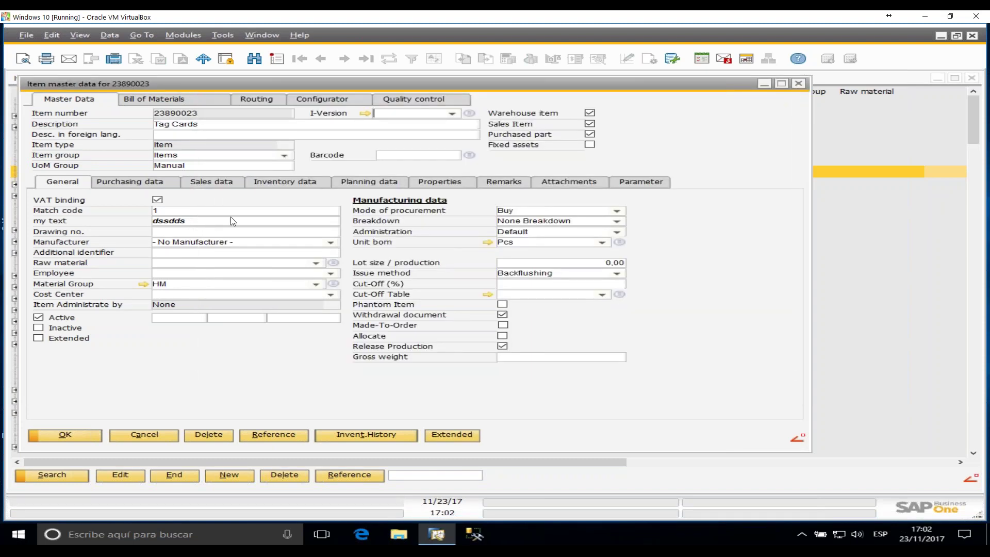
- Set the Match code field to Invisible so it disappears from the form
click(222, 224)
click(234, 212)
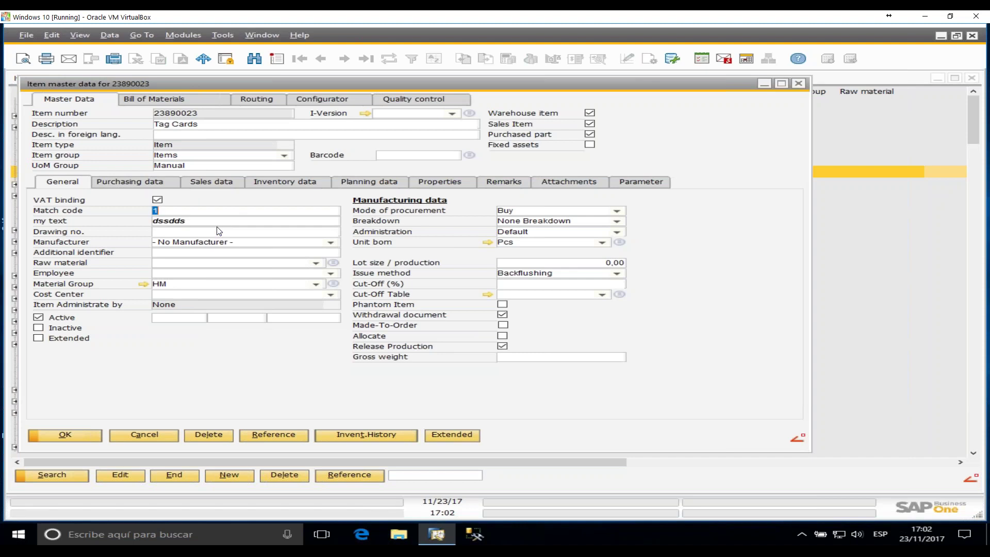
click(192, 211)
double_click(194, 213)
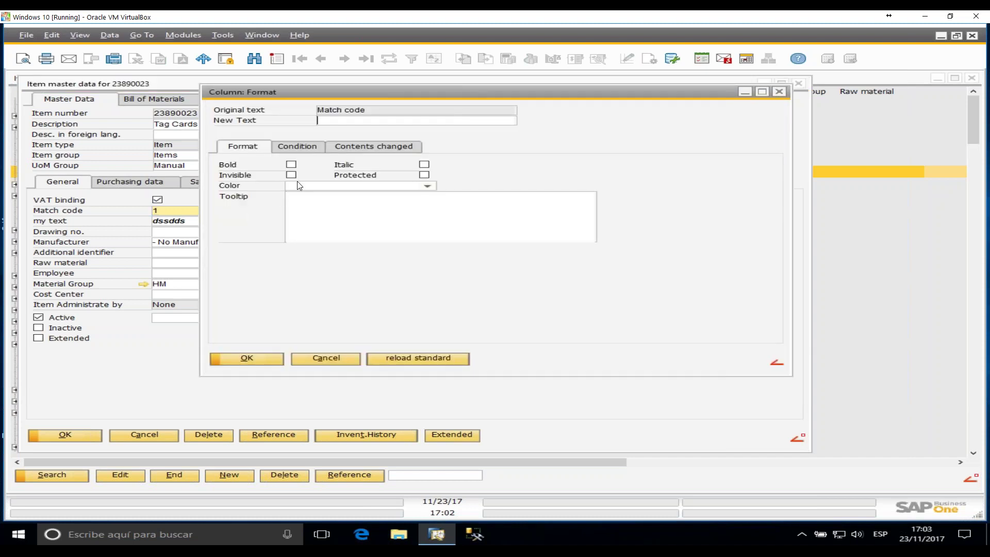
click(292, 175)
click(244, 358)
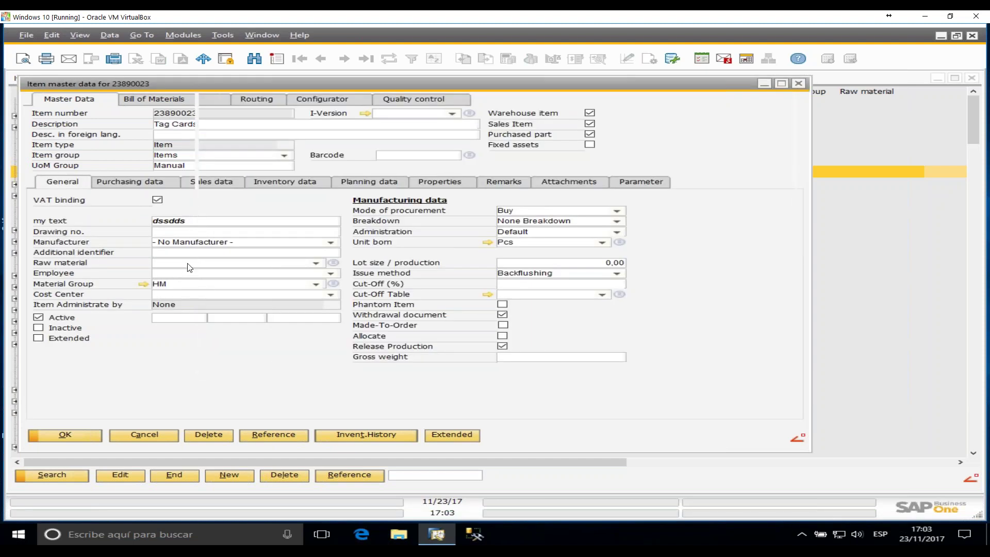
click(190, 266)
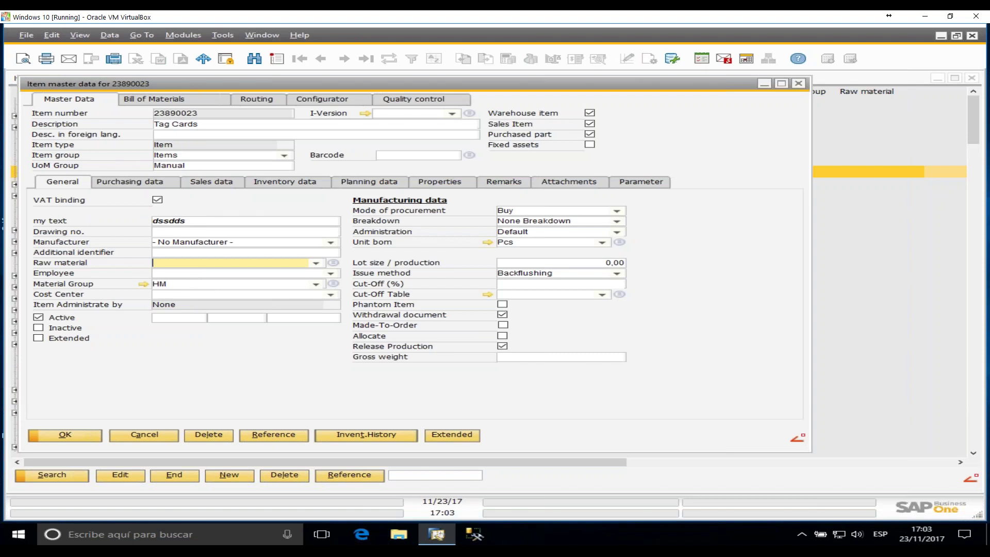
- Make Raw material input mandatory with the error message 'enter the value'
key(shift+F2)
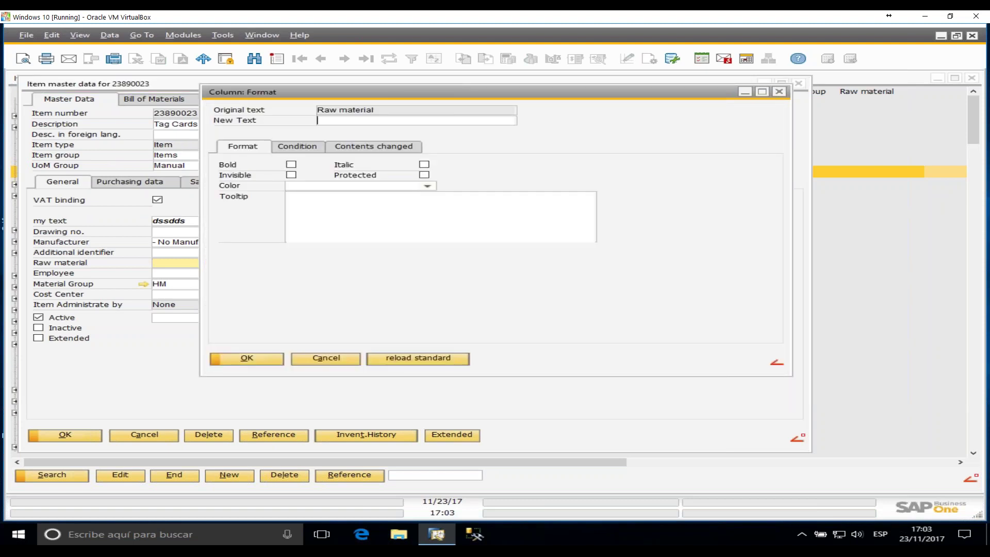
click(298, 146)
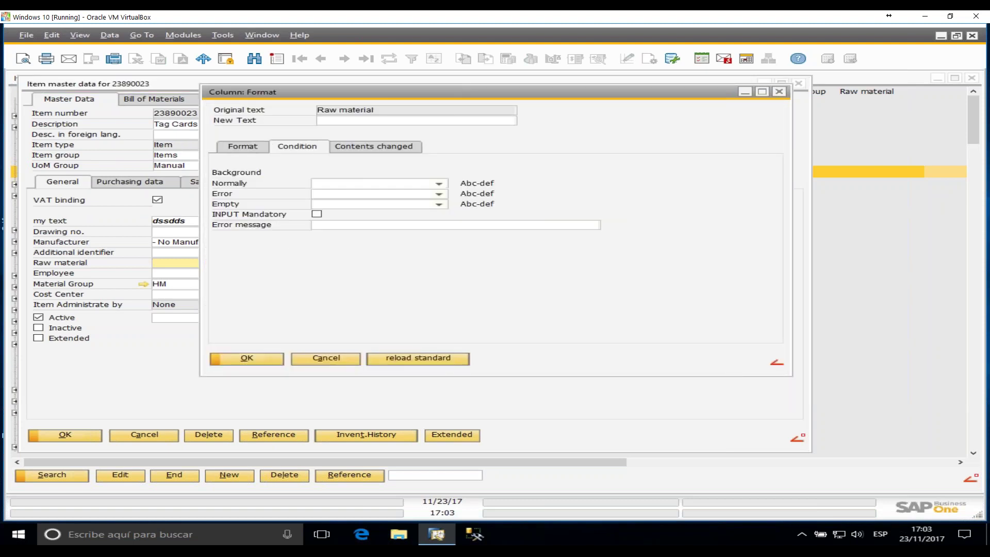
click(317, 214)
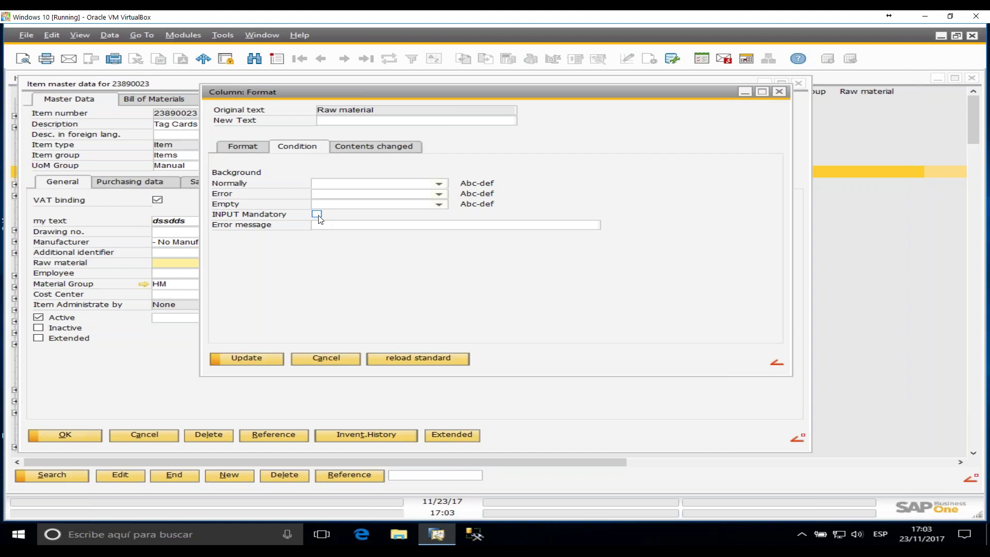
click(324, 225)
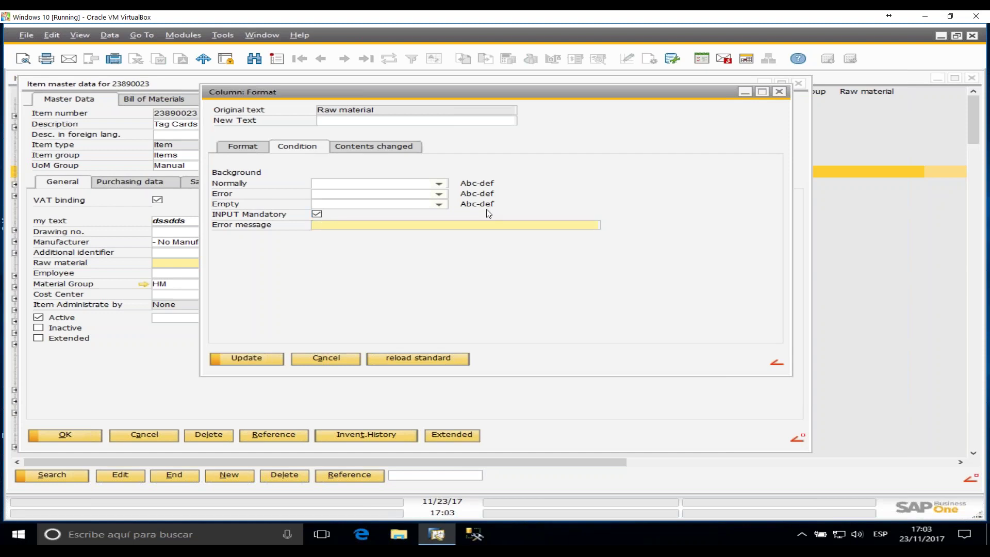
text(enter the value)
click(242, 359)
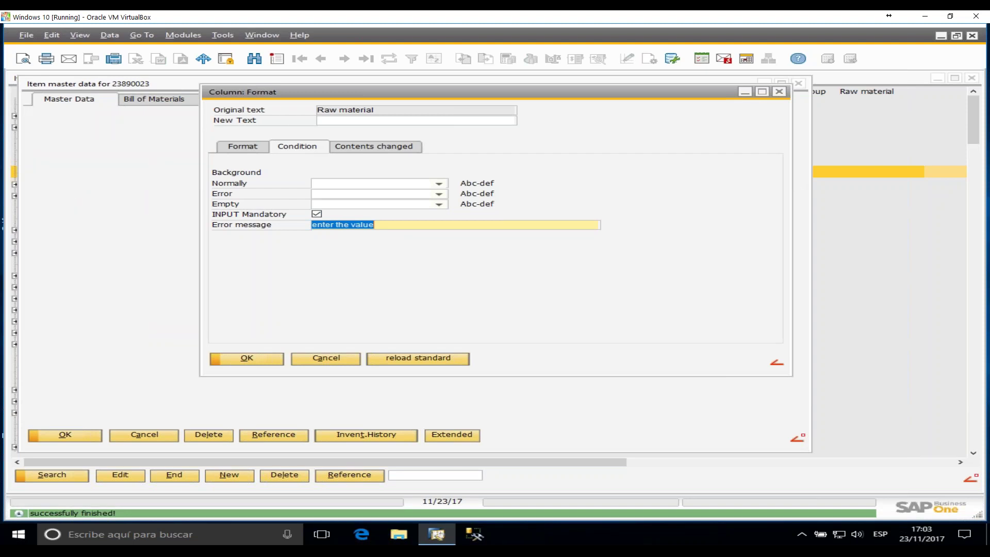
key(Return)
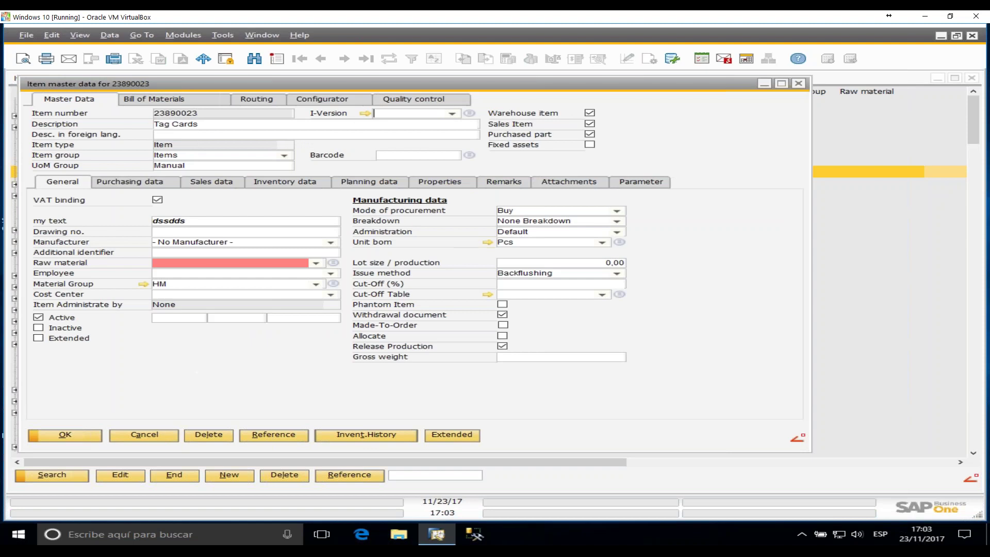
- Enter 'sds' as the foreign-language description and try saving with Raw material empty
click(166, 264)
click(281, 243)
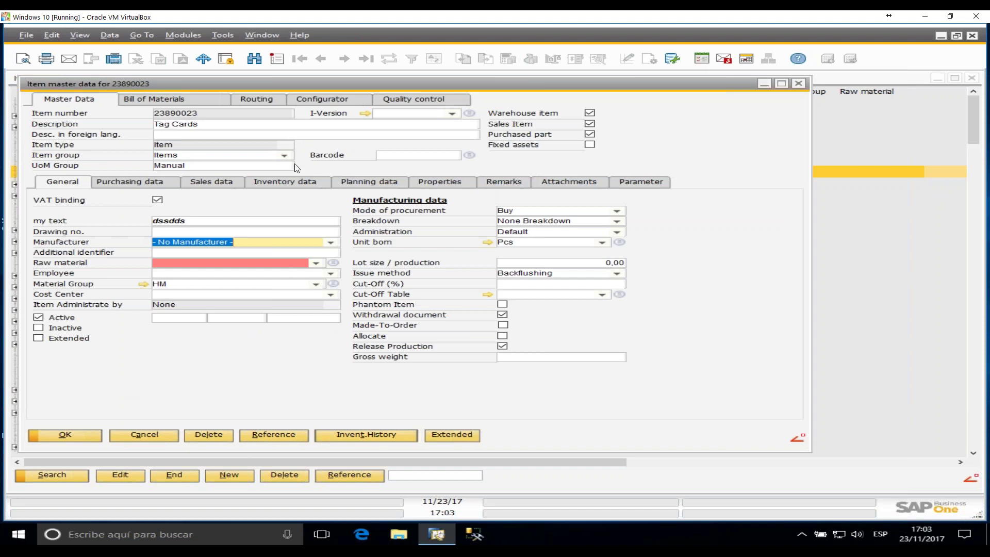
click(239, 136)
text(sds)
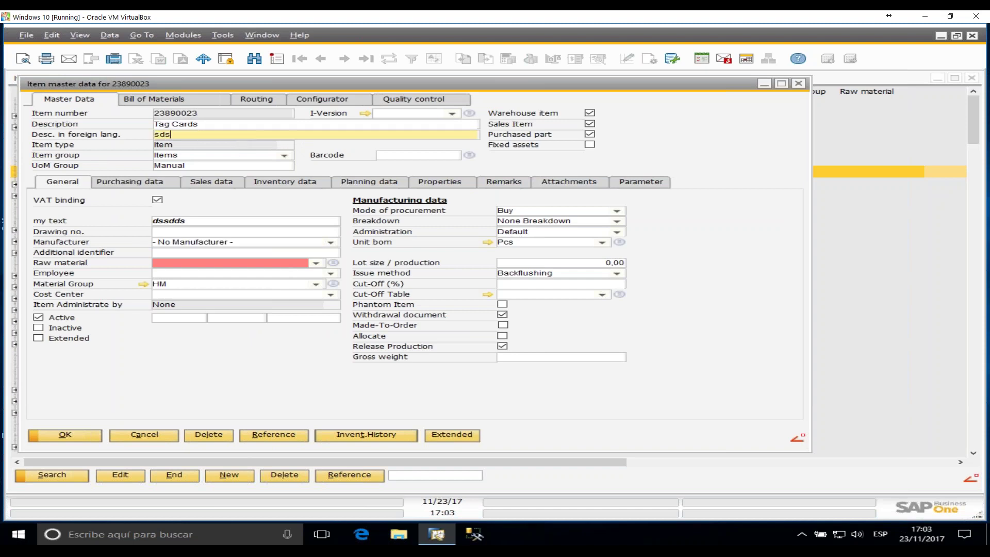
click(73, 435)
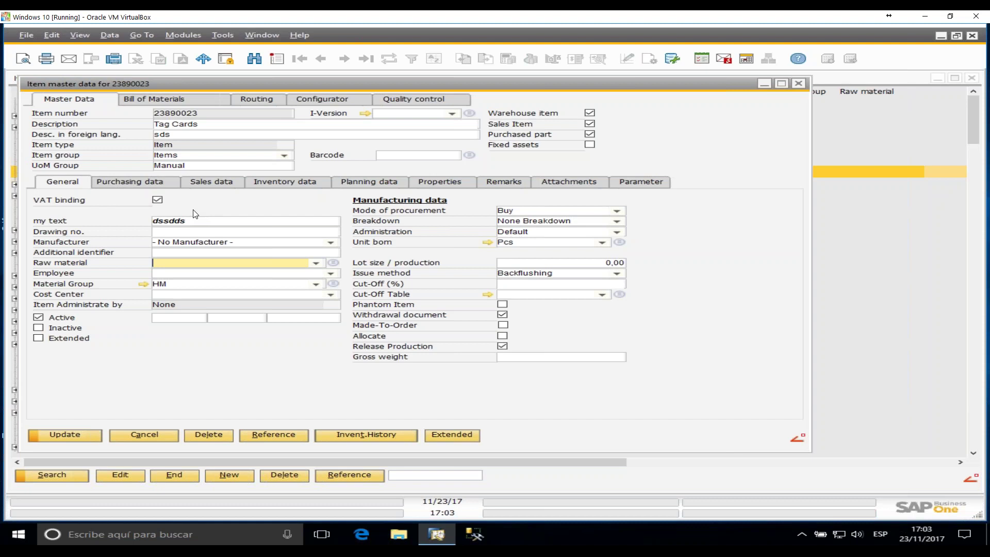
- Delete the u_match hide block from the client extension script and save it
click(223, 35)
mouse_move(220, 36)
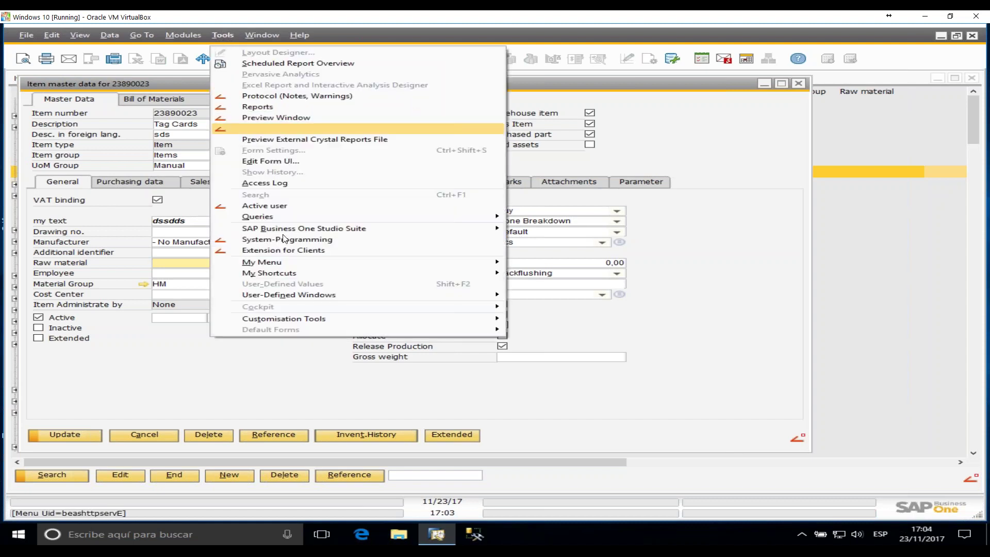
click(291, 251)
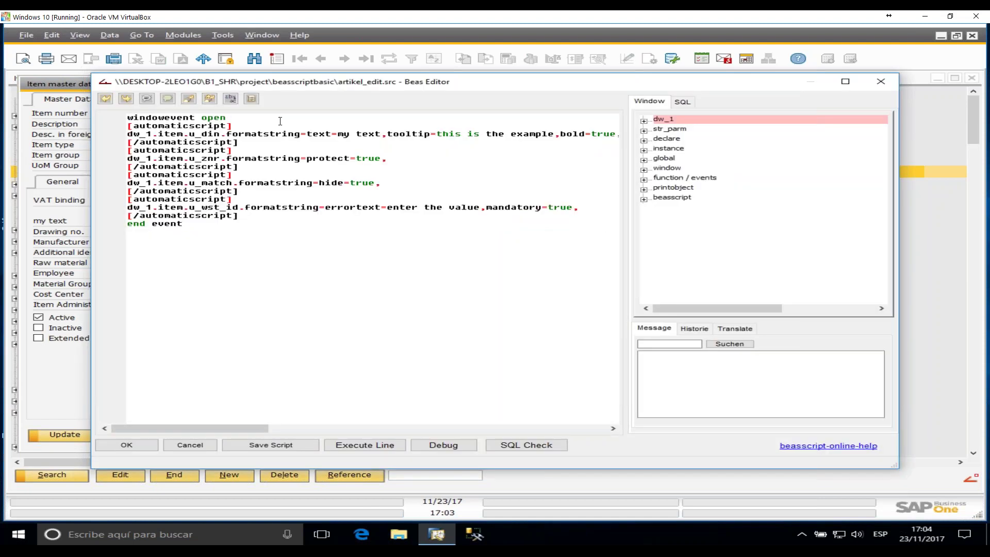
drag(349, 187, 128, 184)
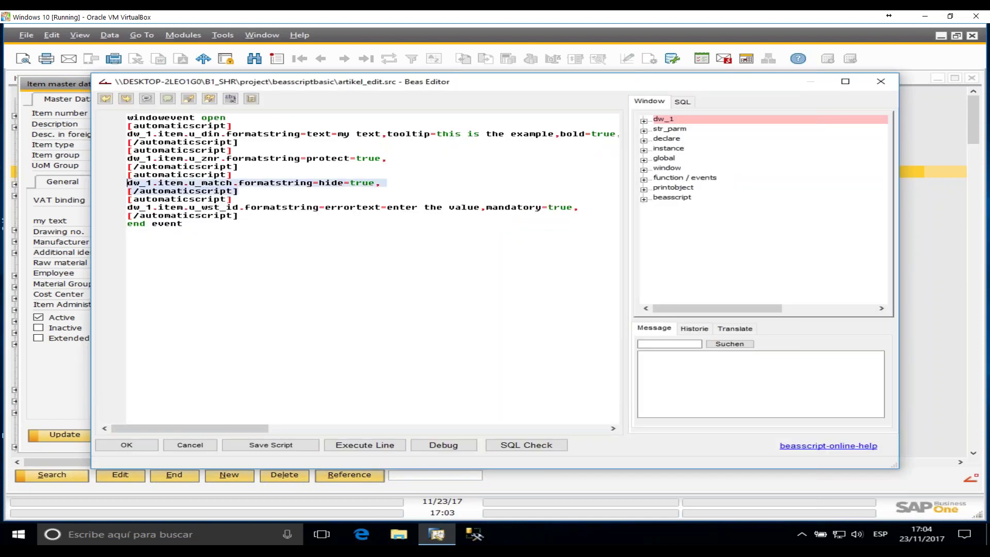
drag(239, 191, 246, 165)
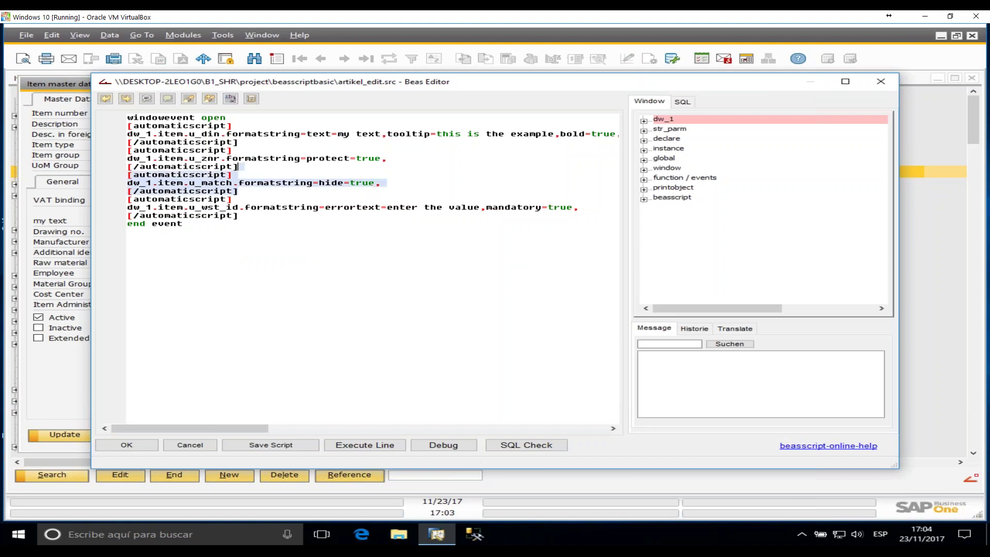
key(Delete)
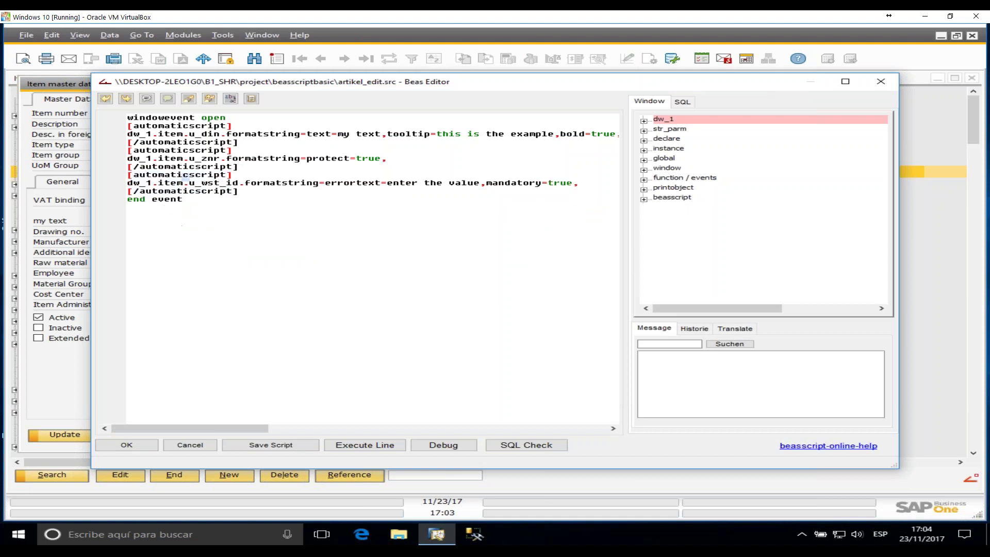
click(270, 448)
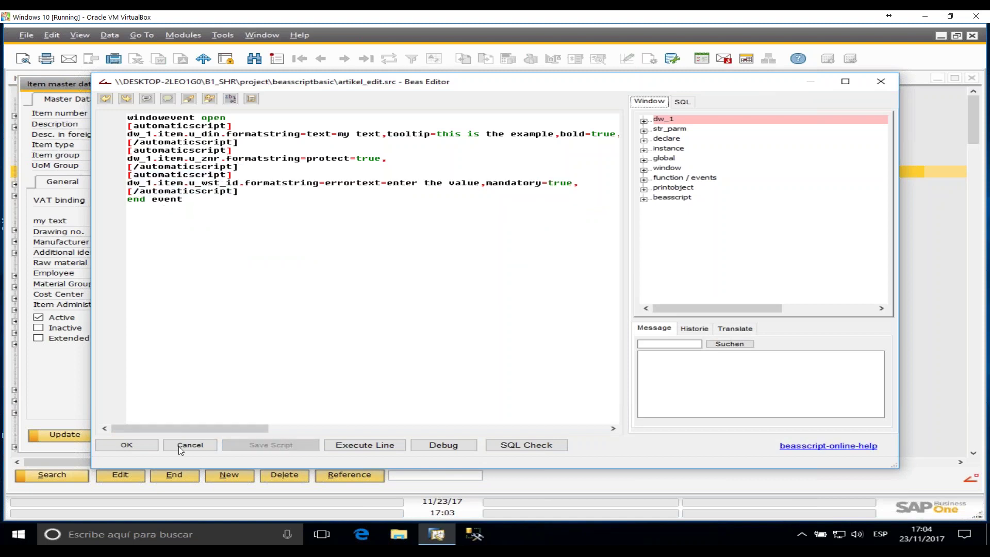
click(127, 445)
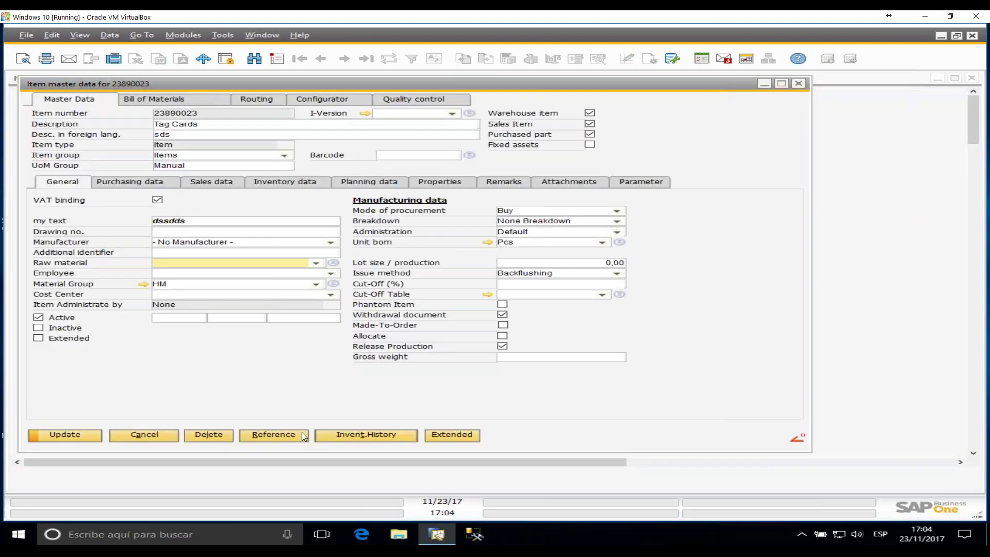
- Close and reopen the Tag Cards item to check that Match code is back
click(799, 83)
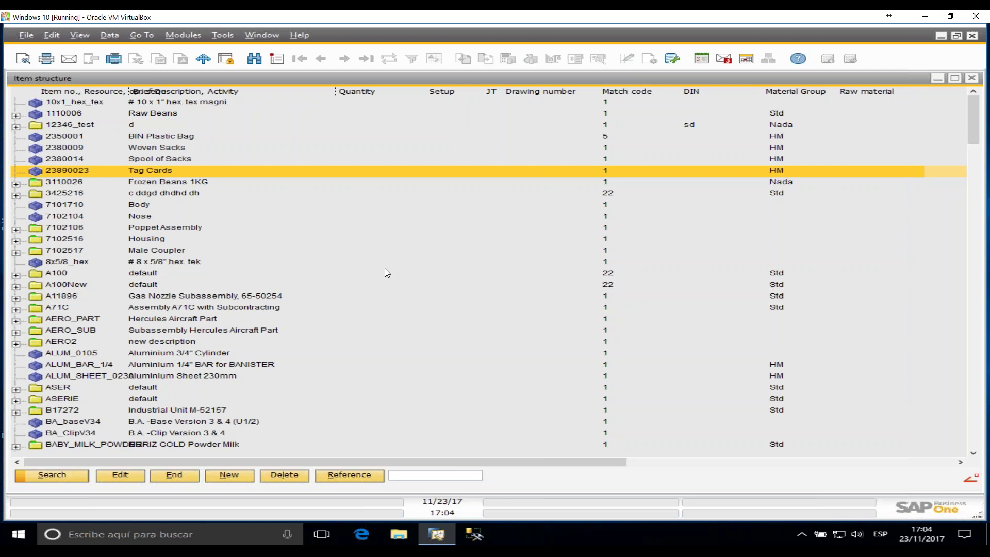
double_click(150, 171)
click(202, 212)
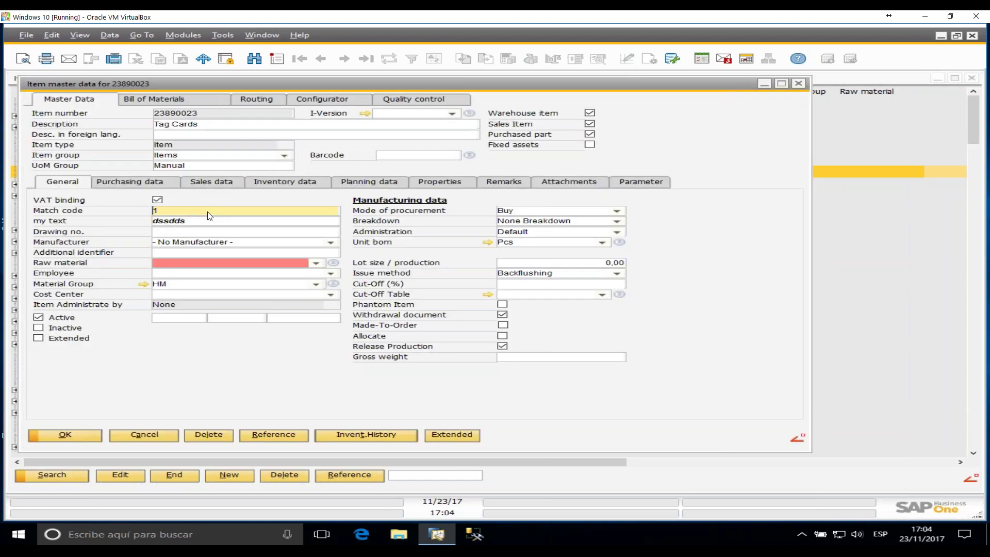